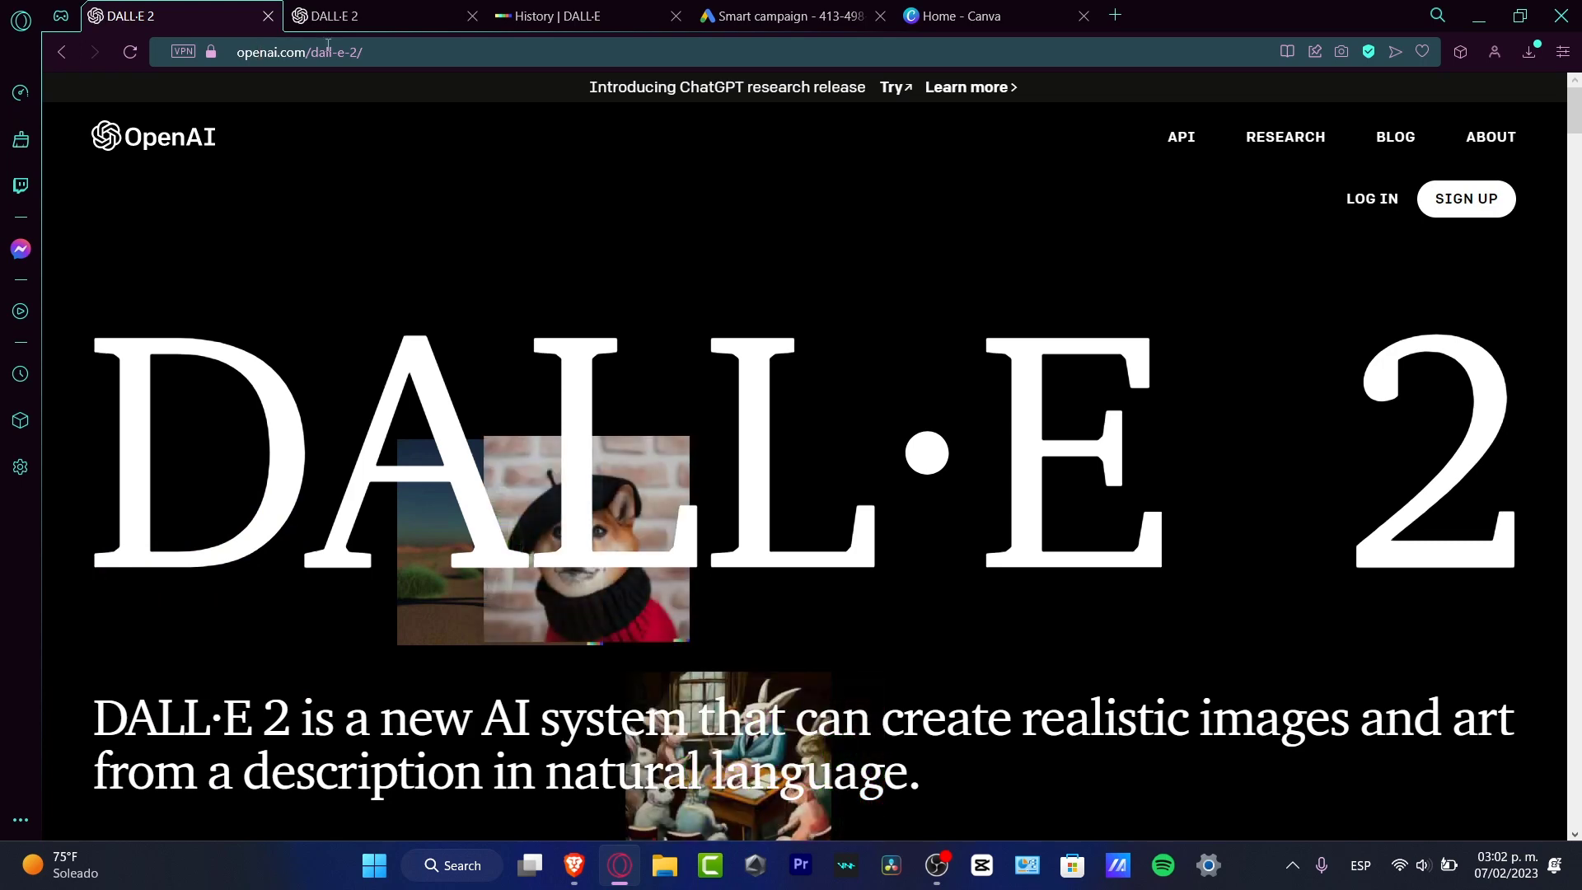
# Step: In the DALL·E text-description demo, pick 'A bowl of soup' and 'as a planet in the universe'
pyautogui.scroll(-10, 712, 378)
pyautogui.scroll(-6, 728, 401)
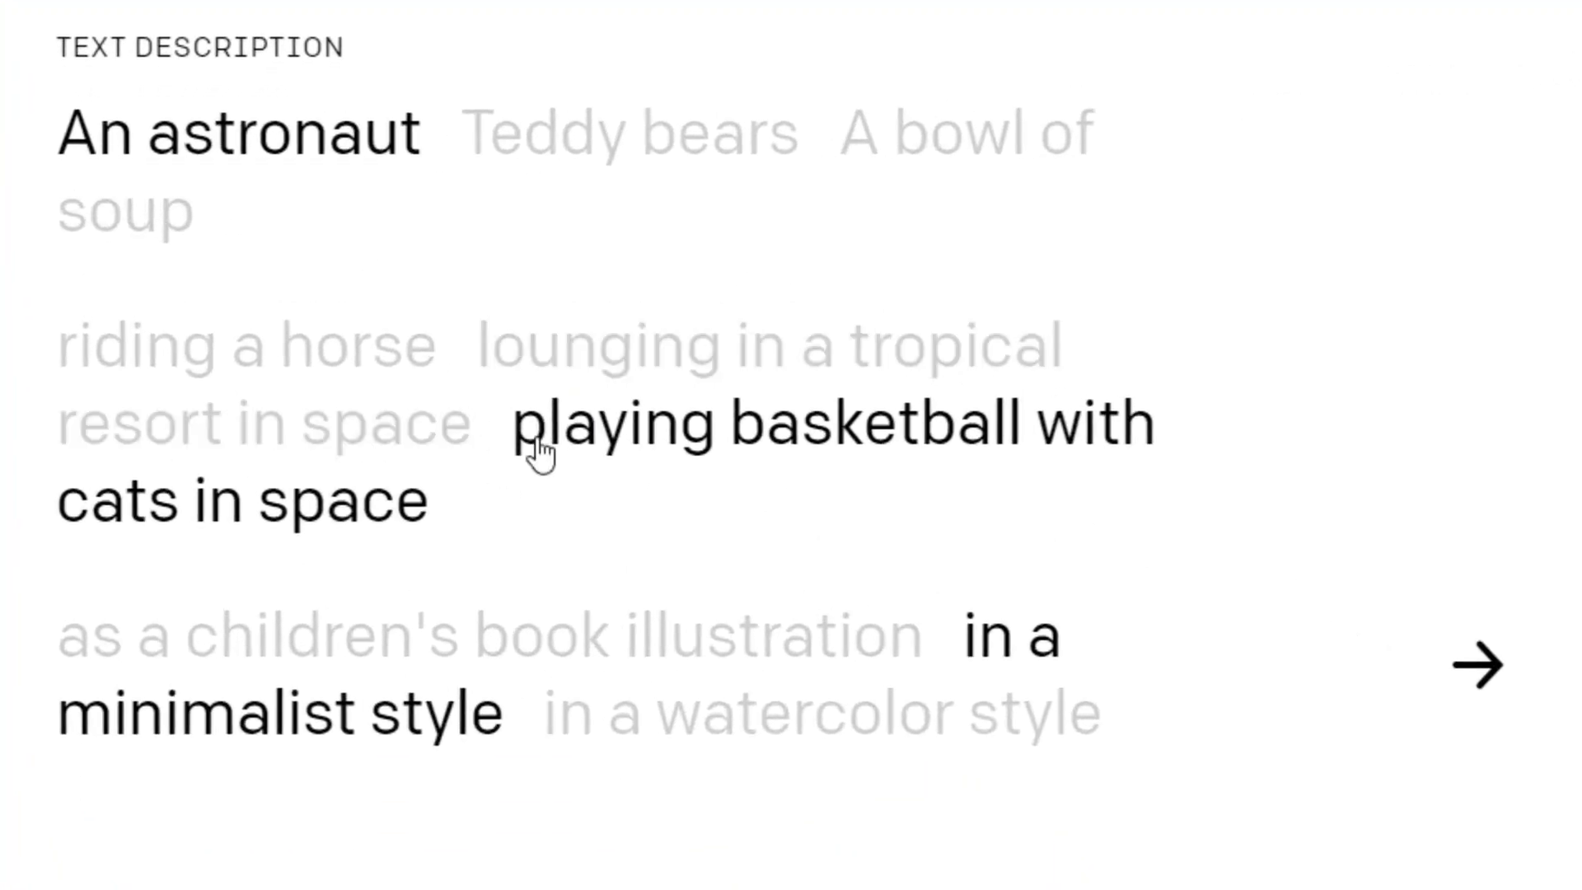
pyautogui.click(1021, 131)
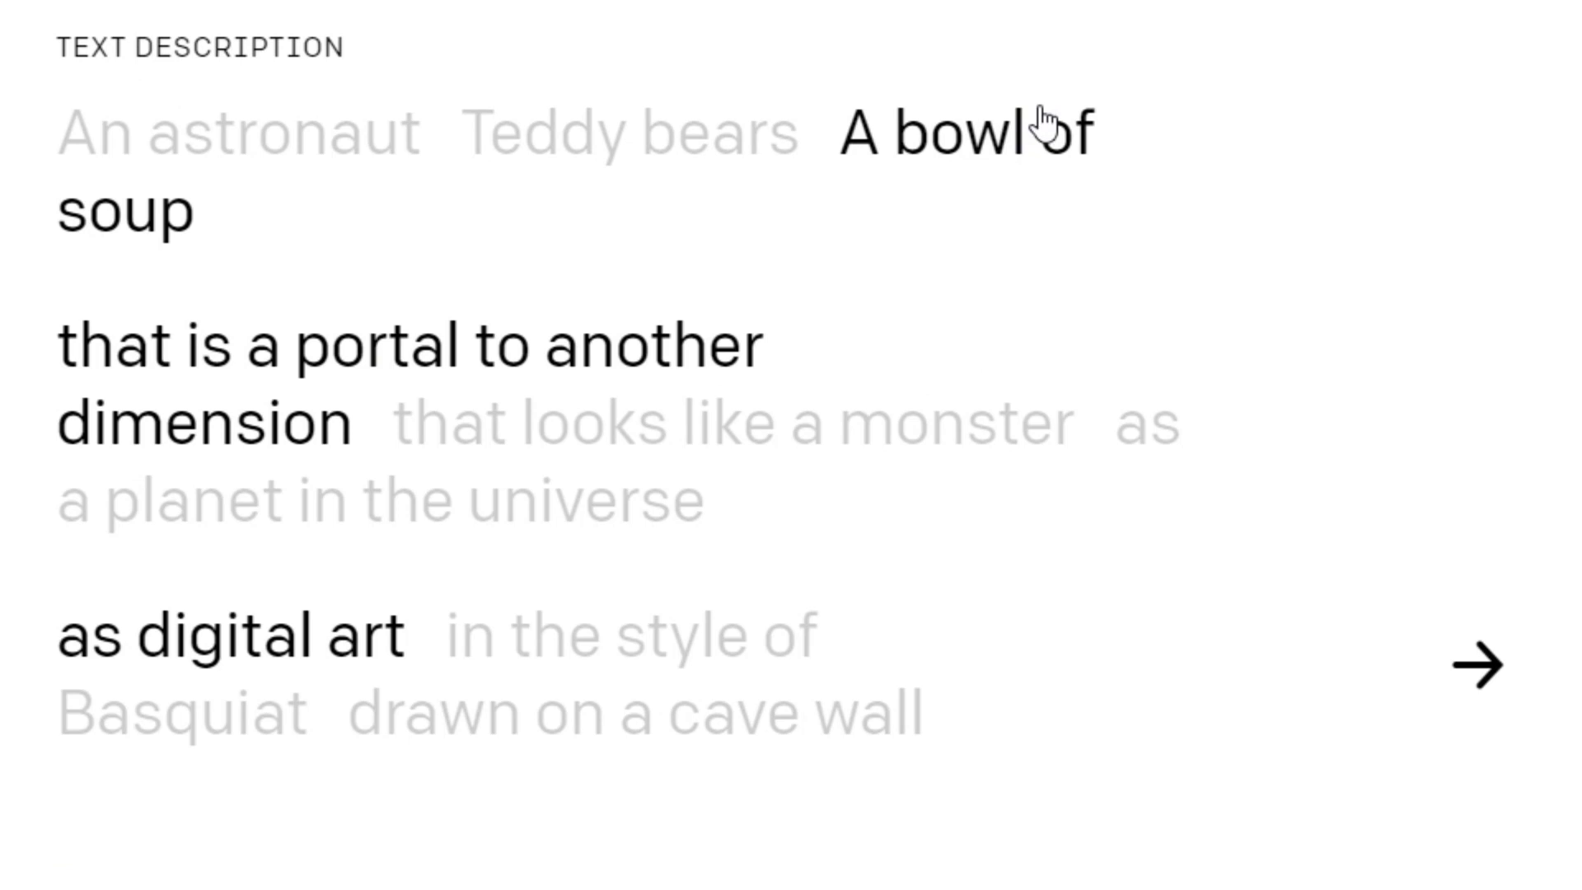
pyautogui.click(878, 403)
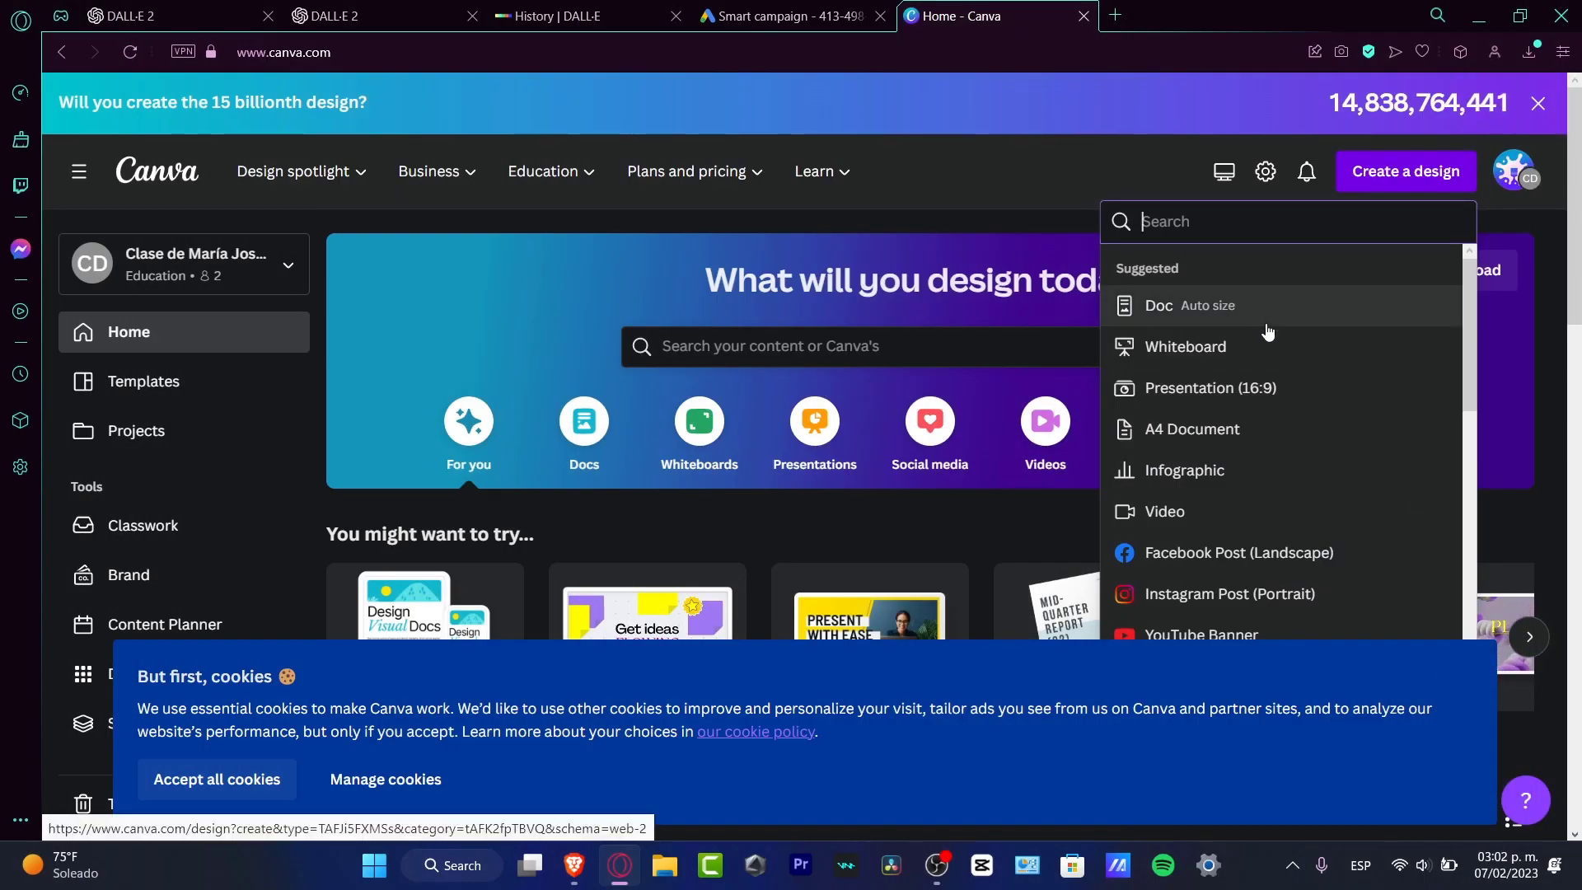
# Step: Create a custom-size Canva design 1500 px wide and 1500 px high
pyautogui.scroll(-3, 1313, 414)
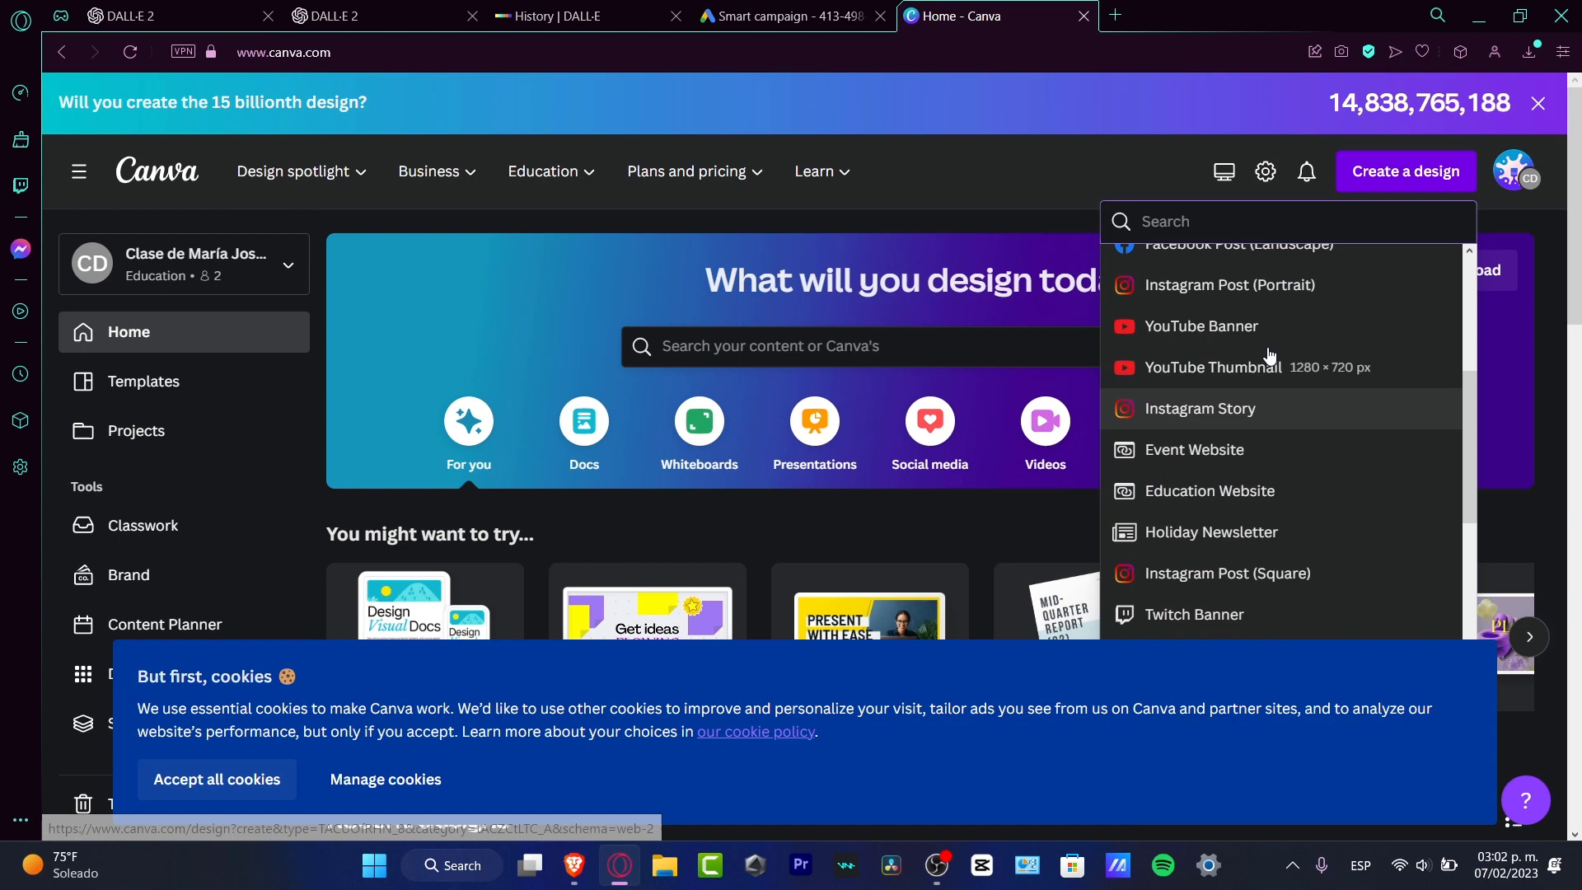
pyautogui.click(1441, 183)
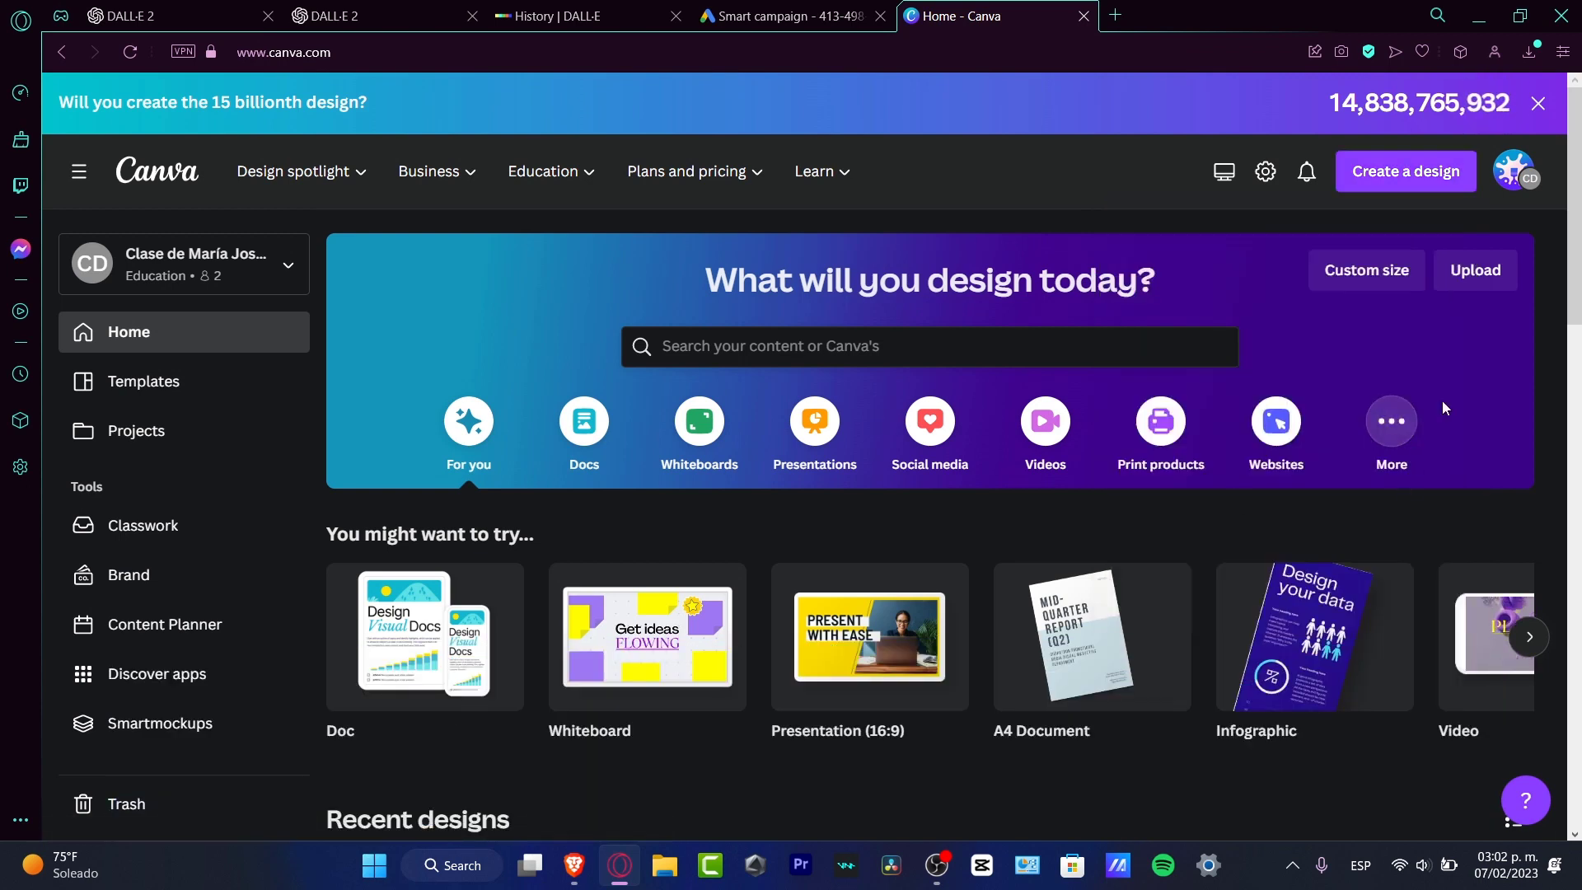
pyautogui.click(1443, 185)
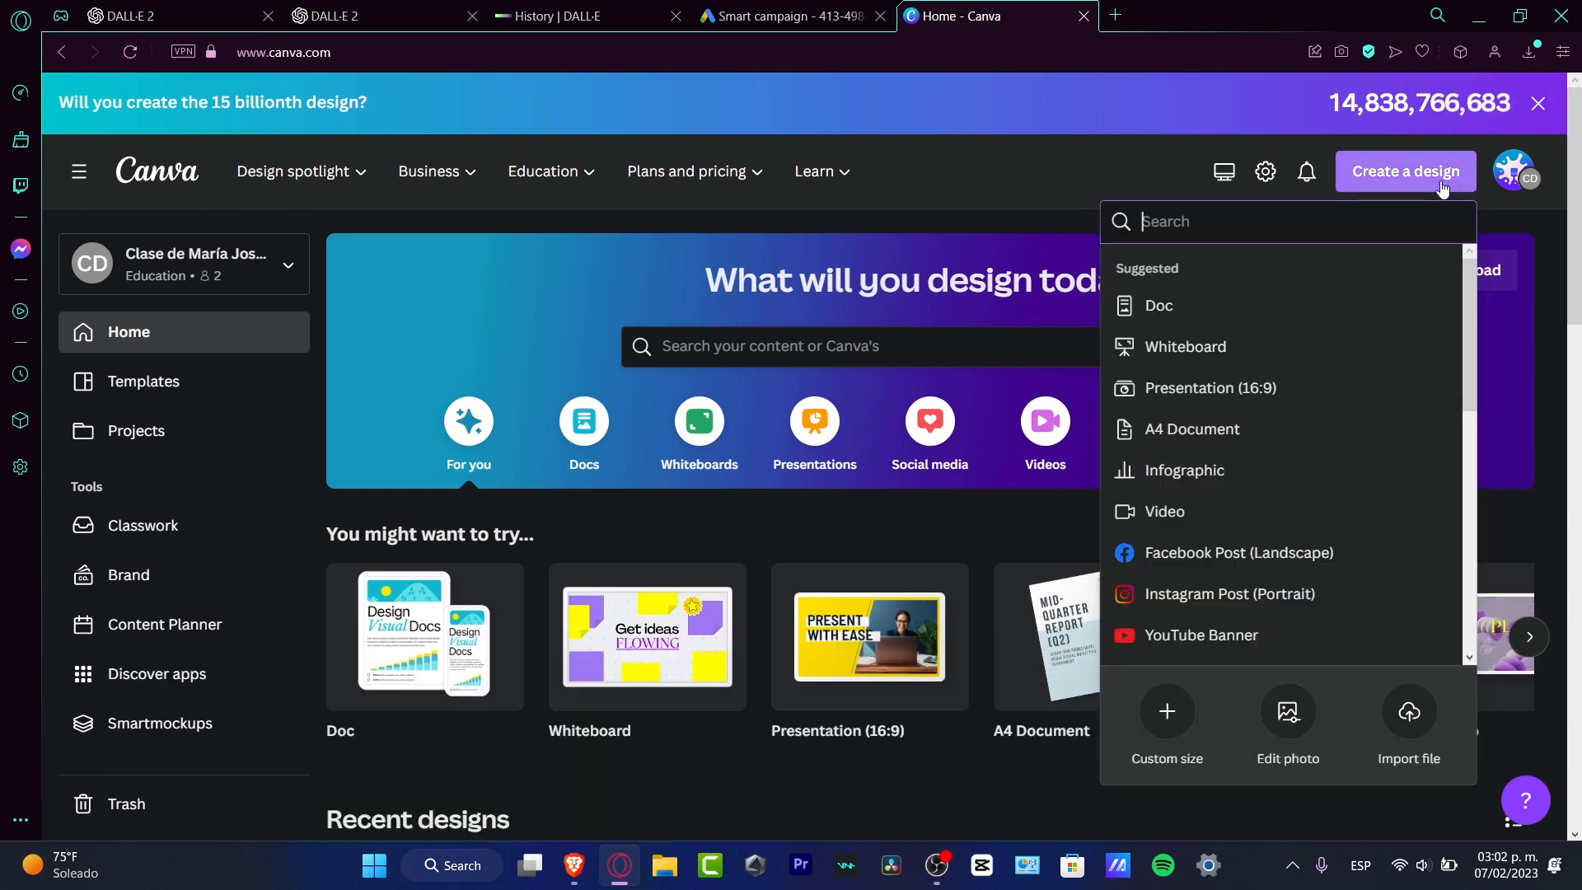
pyautogui.click(1166, 711)
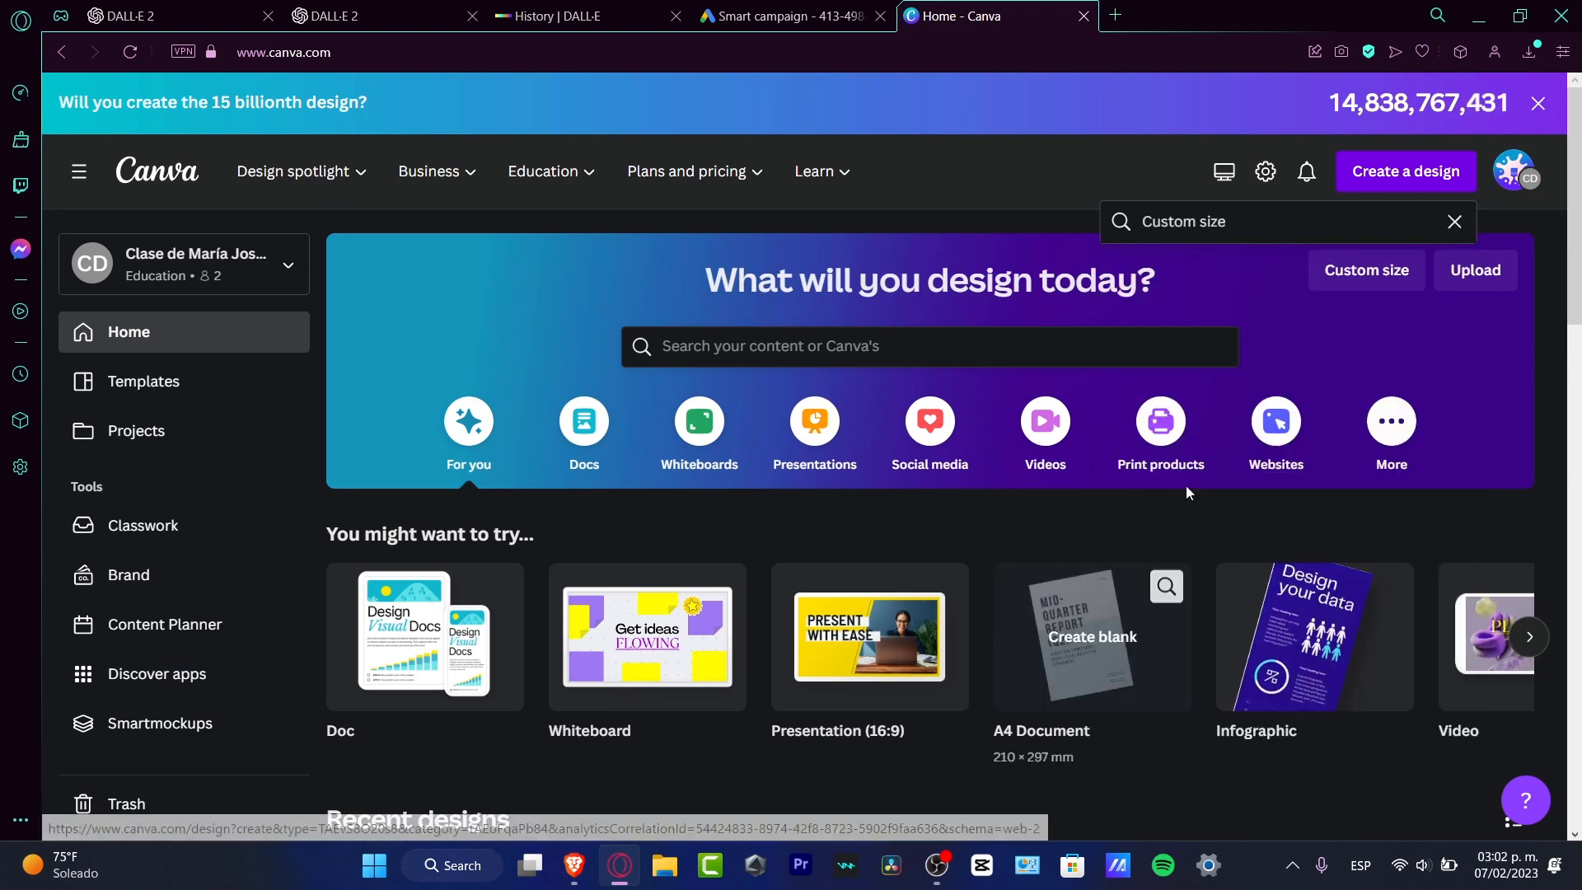
pyautogui.write('1500')
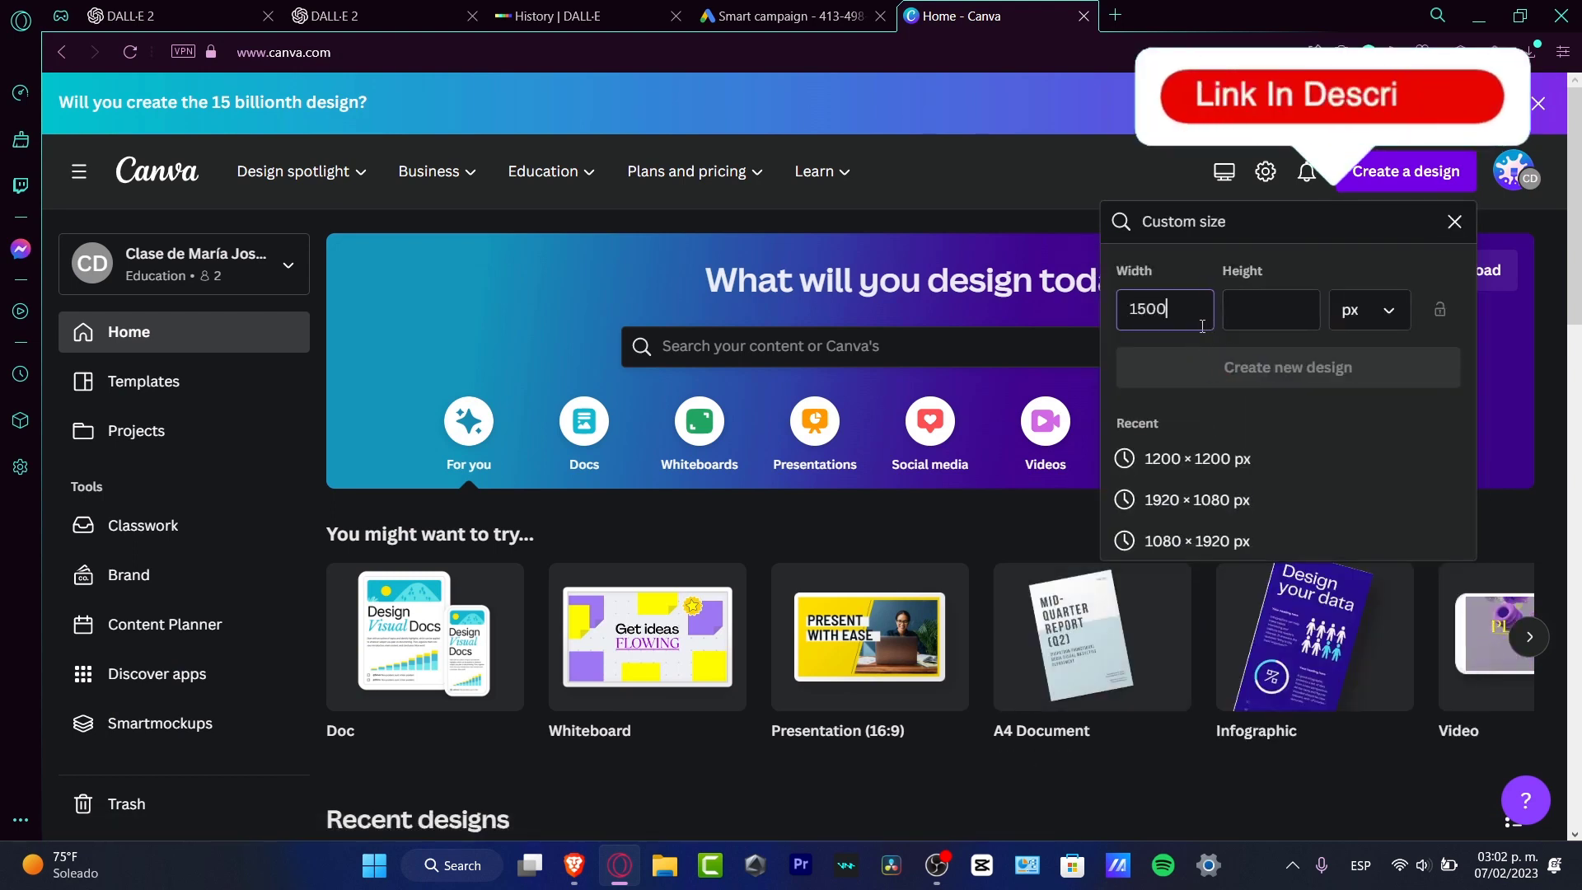
pyautogui.press('Tab')
pyautogui.write('1500')
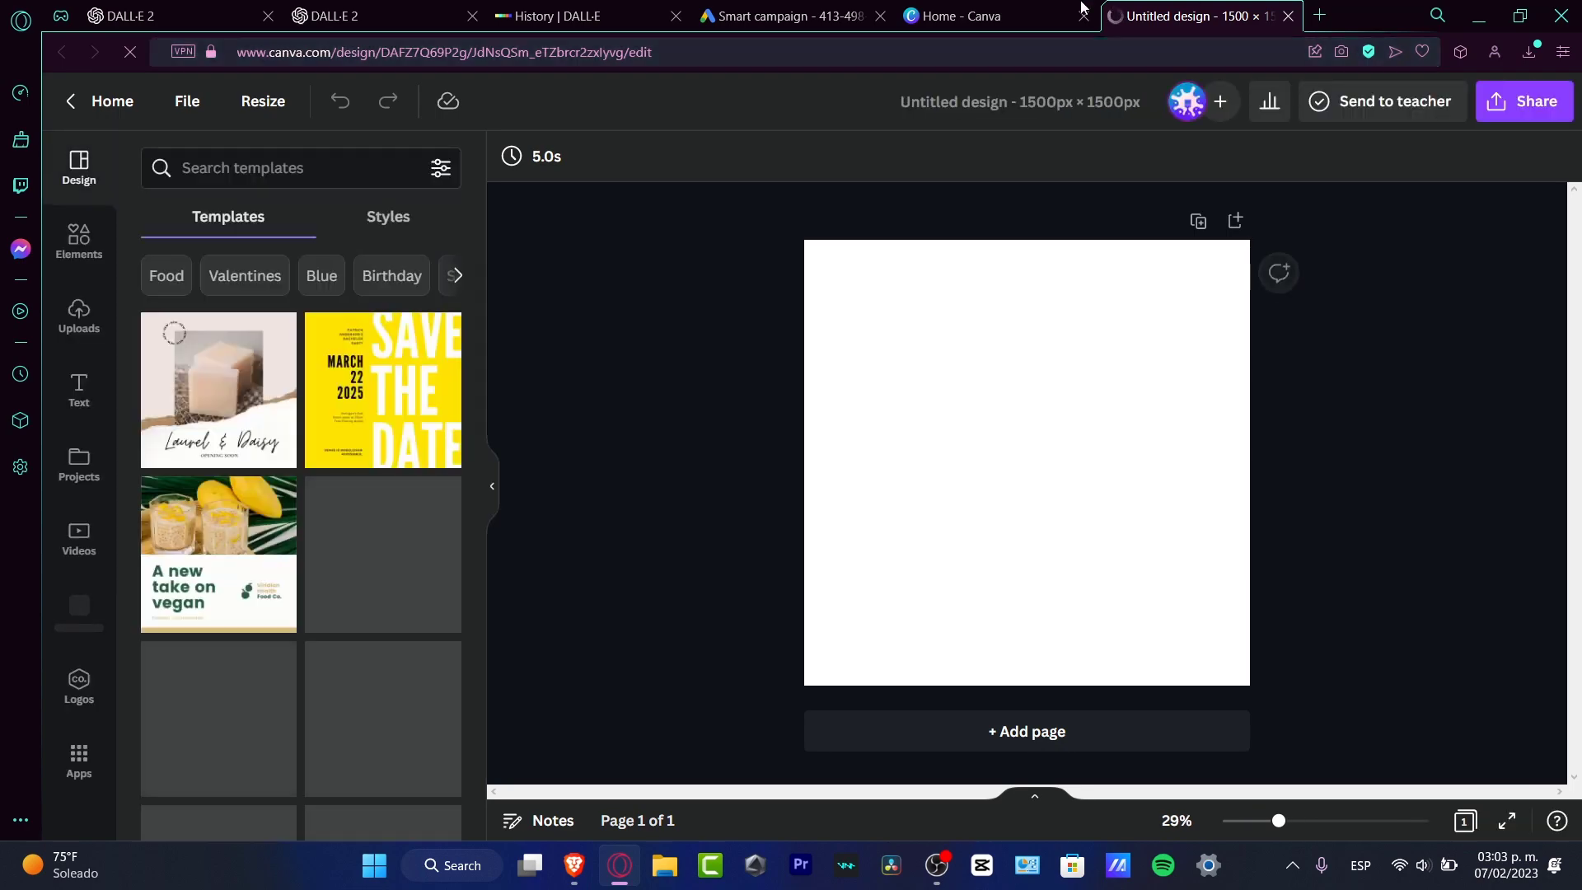
# Step: Search Canva templates for 'google ads' and show the matching Elements results
pyautogui.click(869, 10)
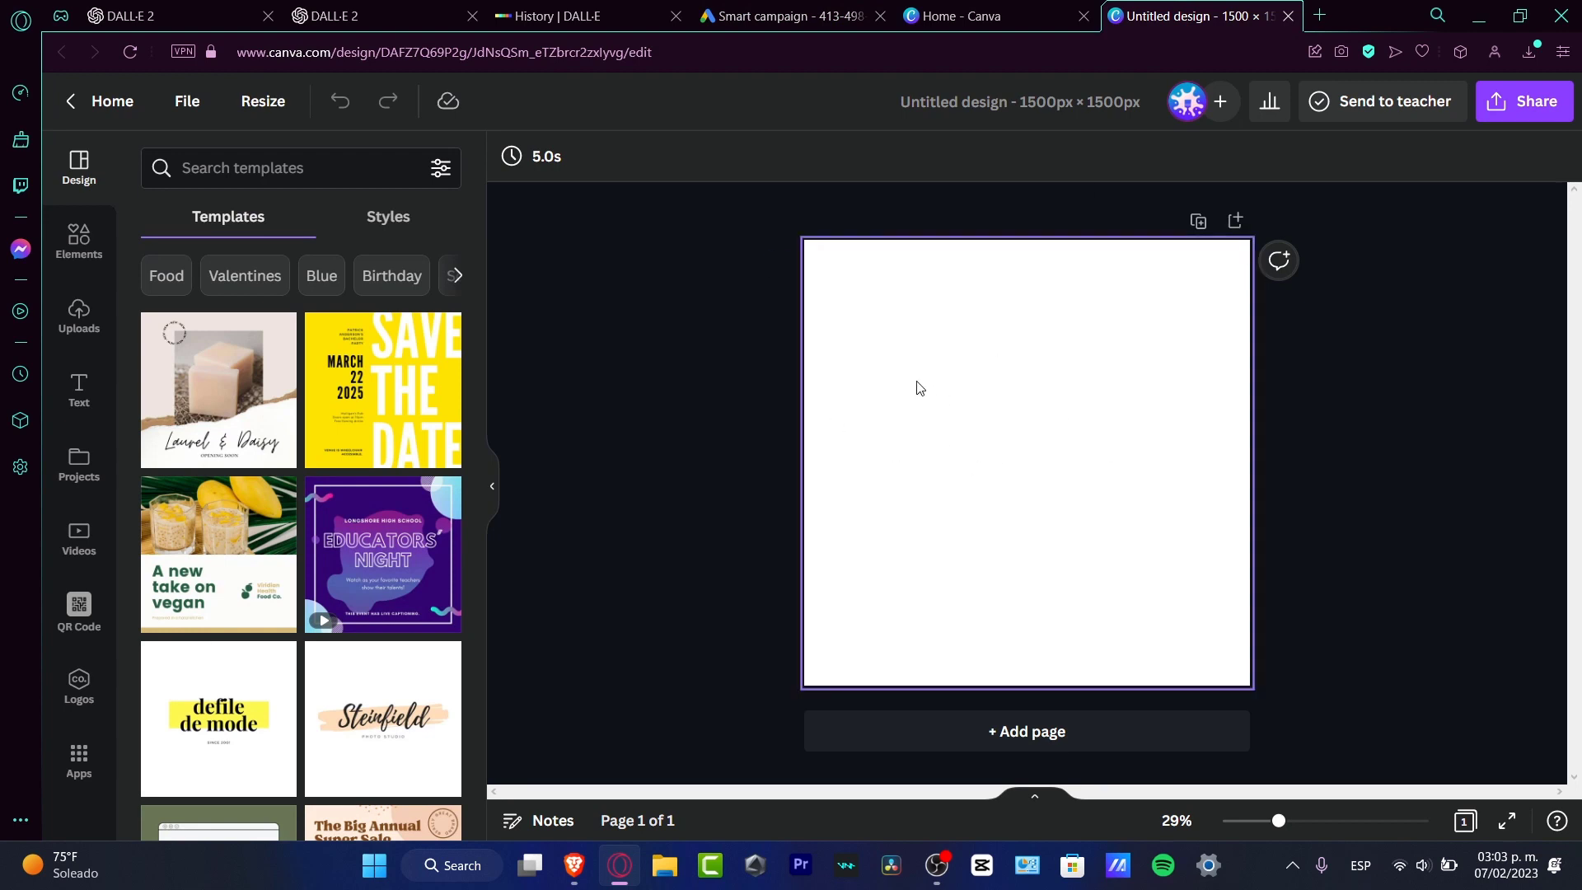
pyautogui.click(258, 171)
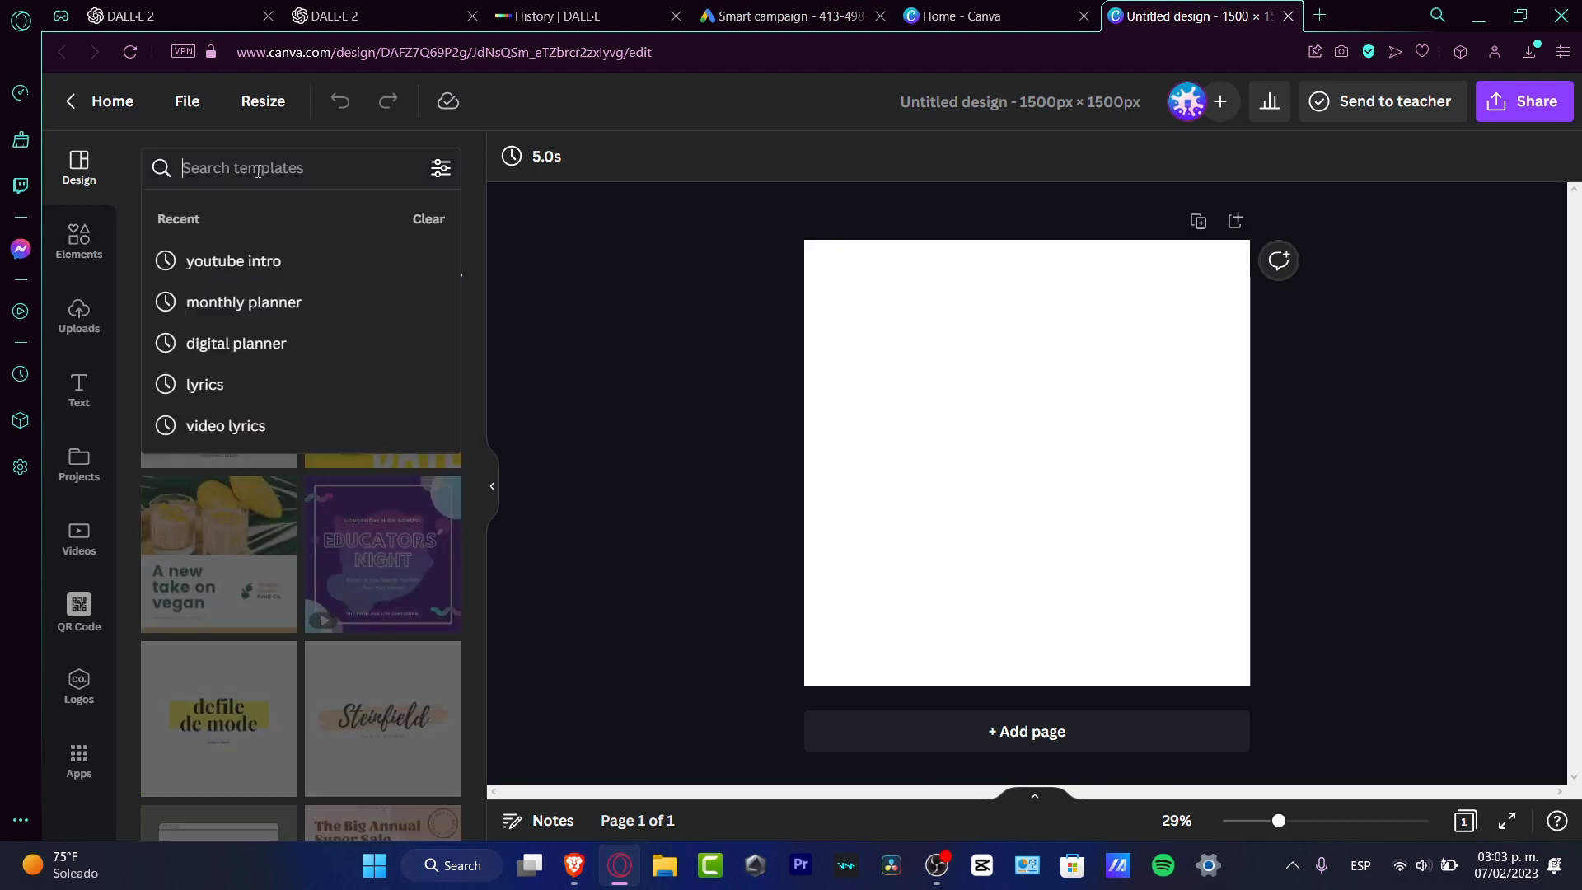
pyautogui.write('google ads')
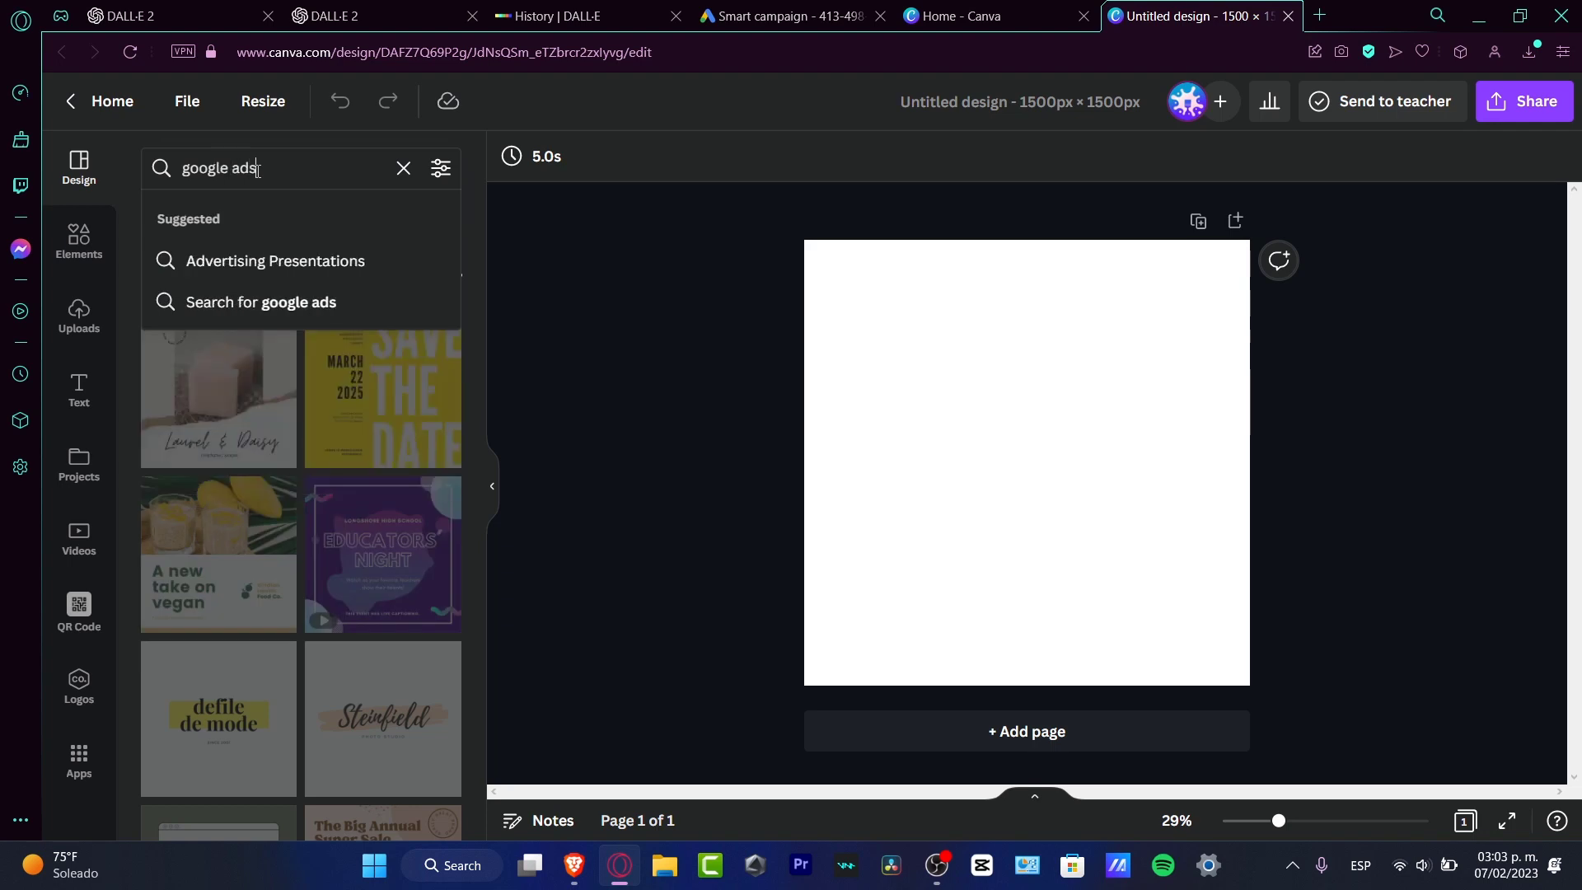
pyautogui.press('Return')
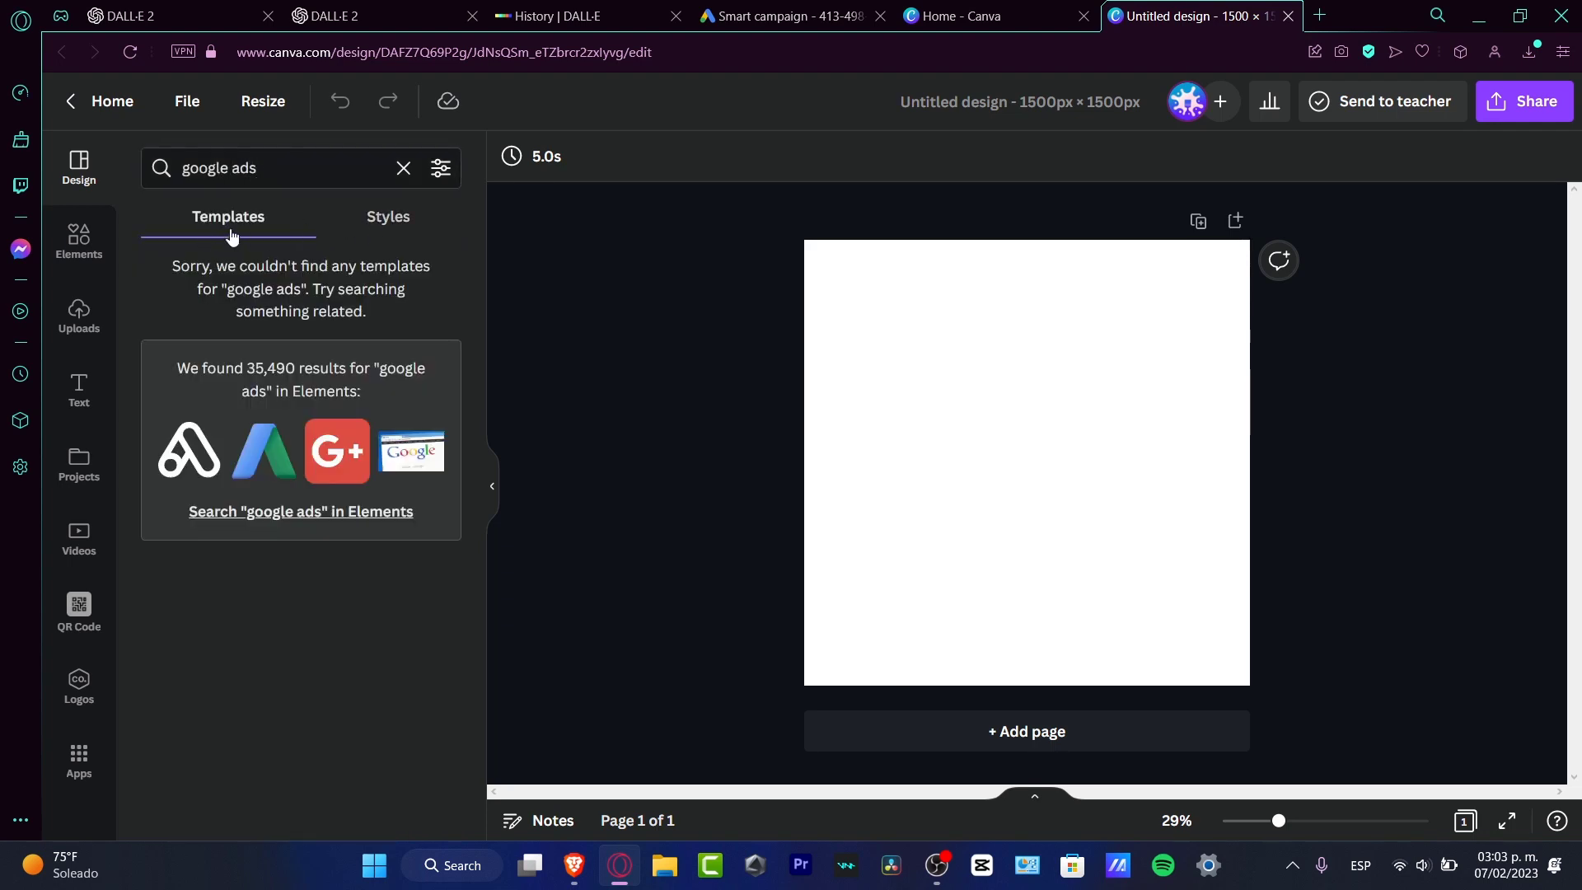
pyautogui.click(358, 519)
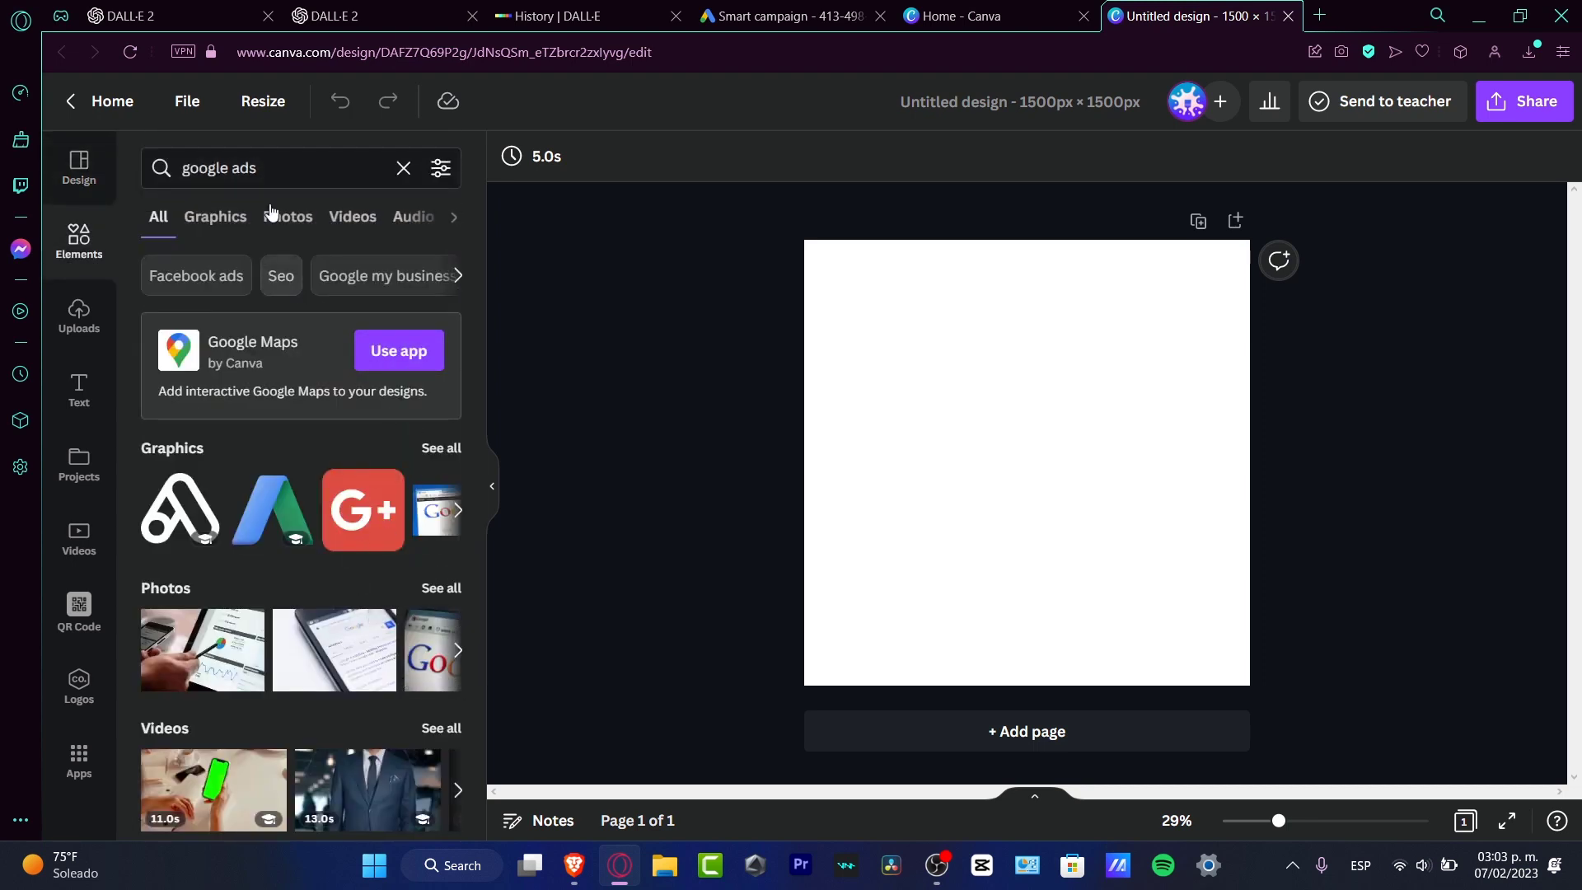
# Step: Search elements for 'ads' instead and select the blank page
pyautogui.tripleClick(301, 159)
pyautogui.write('ads')
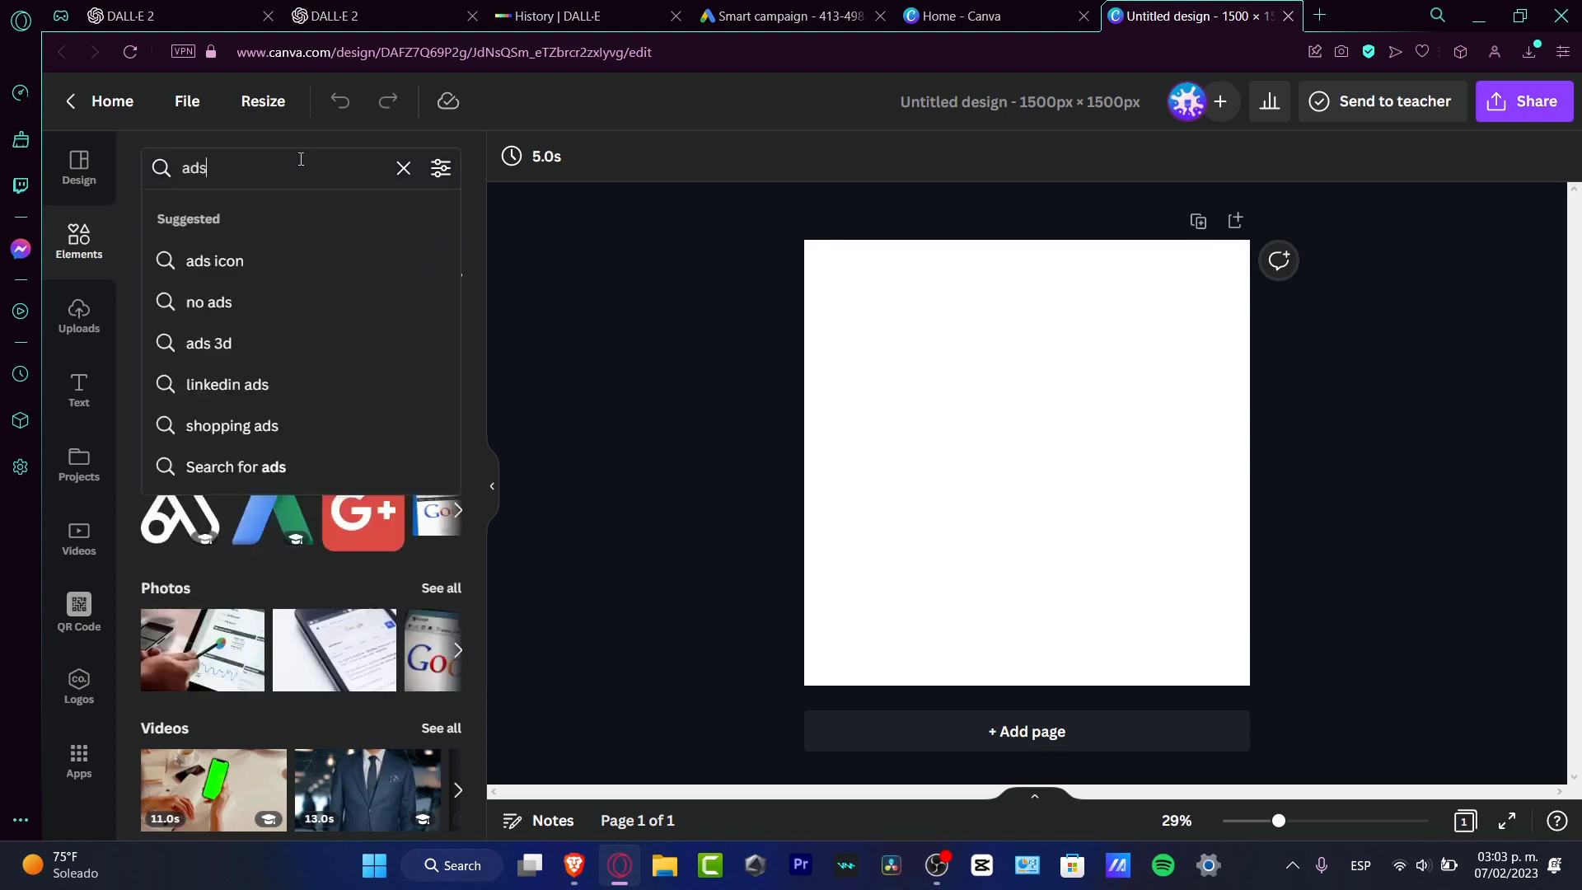
pyautogui.press('Return')
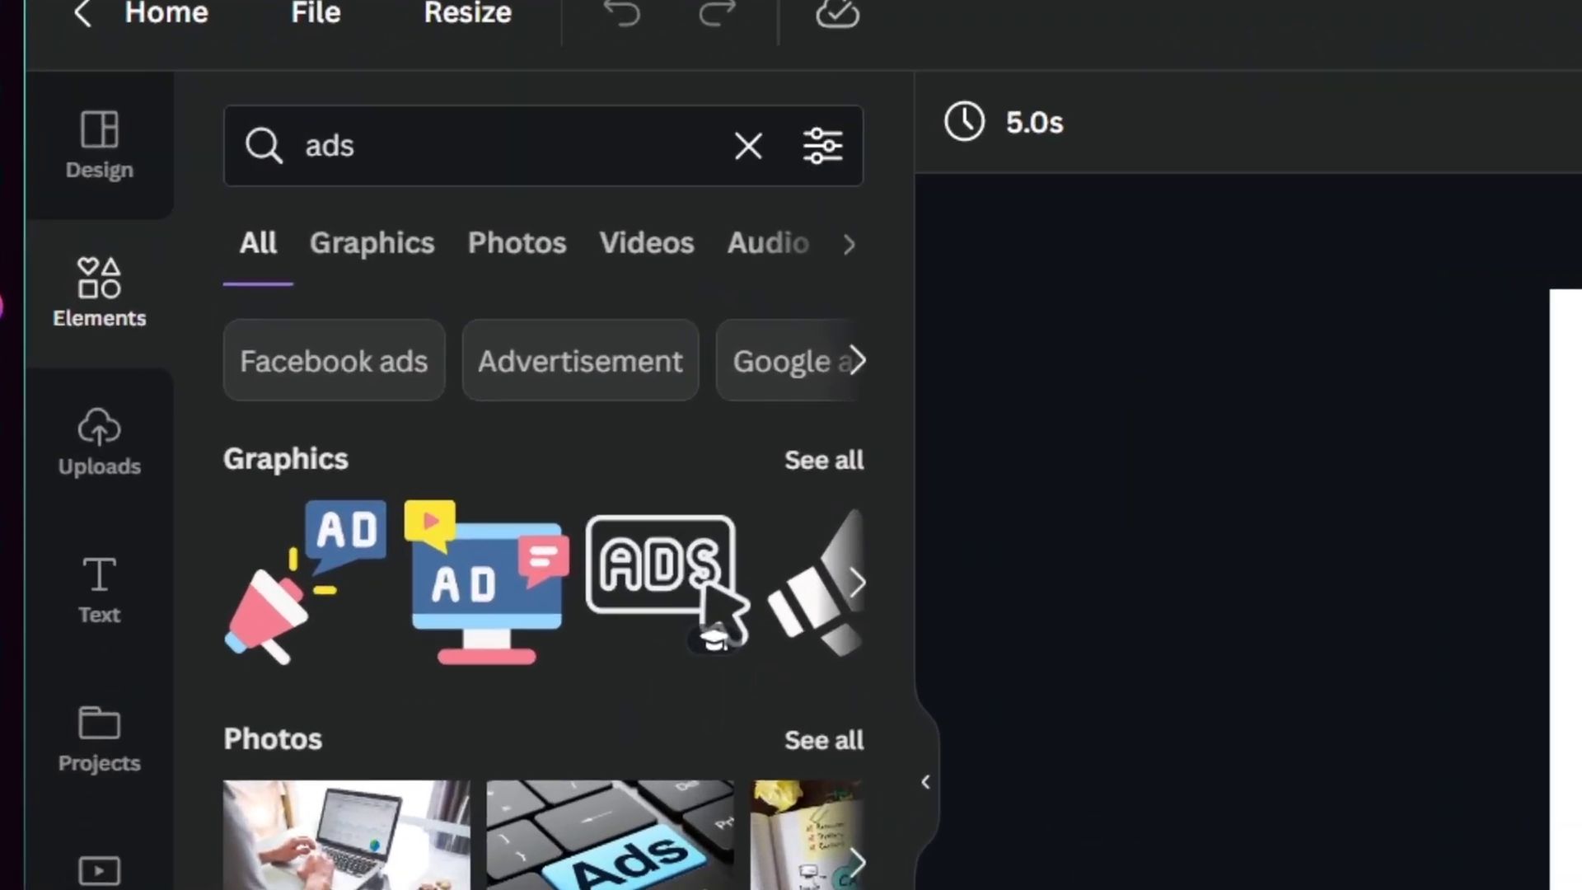
pyautogui.click(1389, 692)
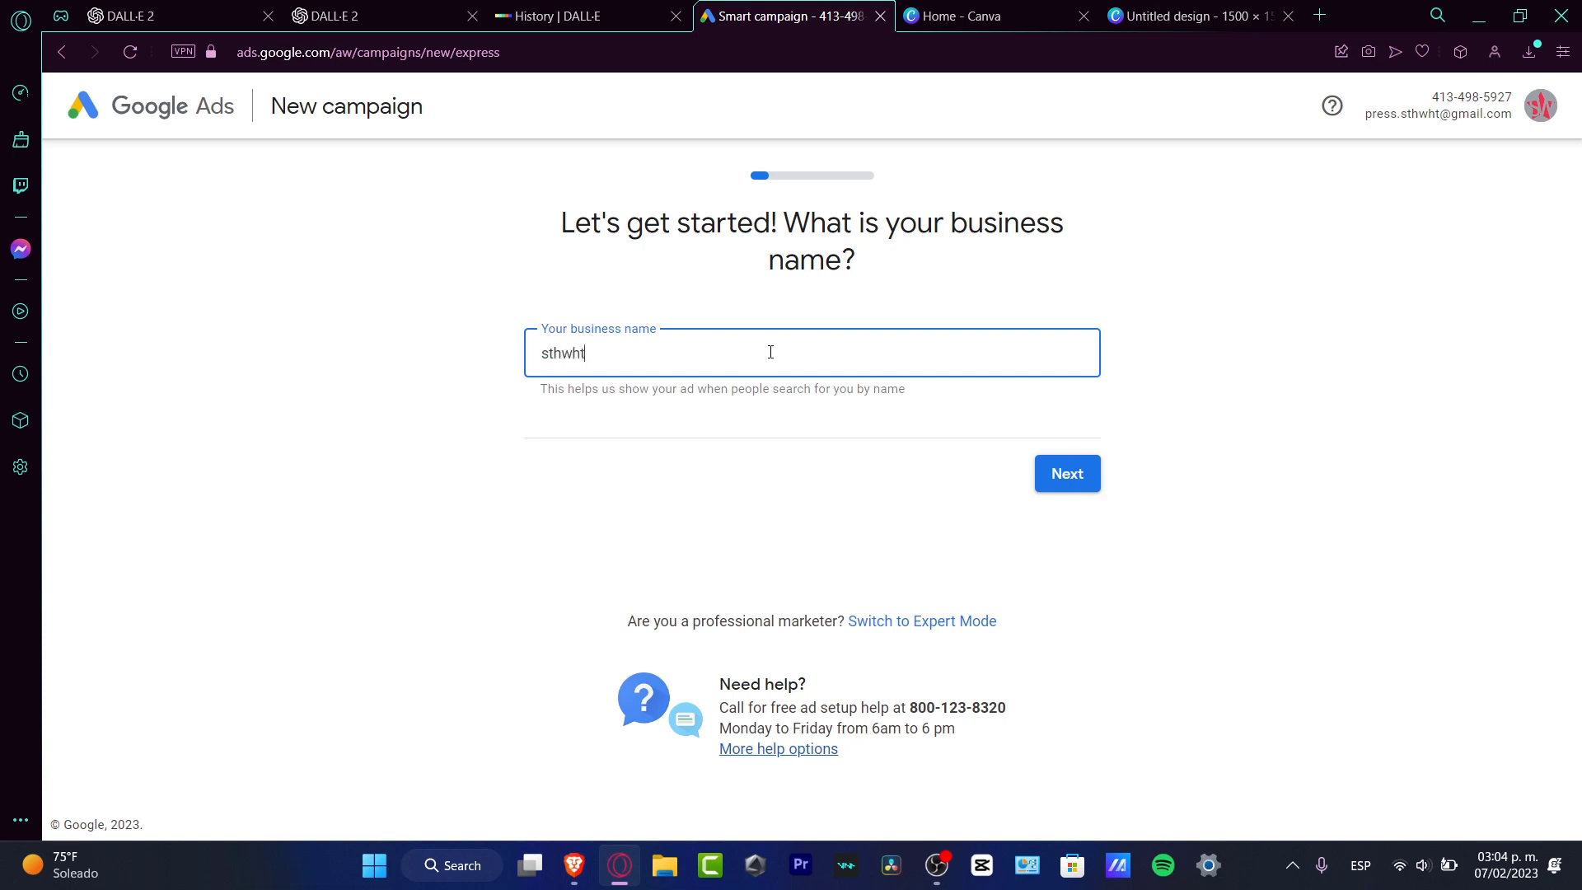
# Step: Submit the business name in Google Ads, then return to the Canva 'Untitled design' tab
pyautogui.click(1065, 473)
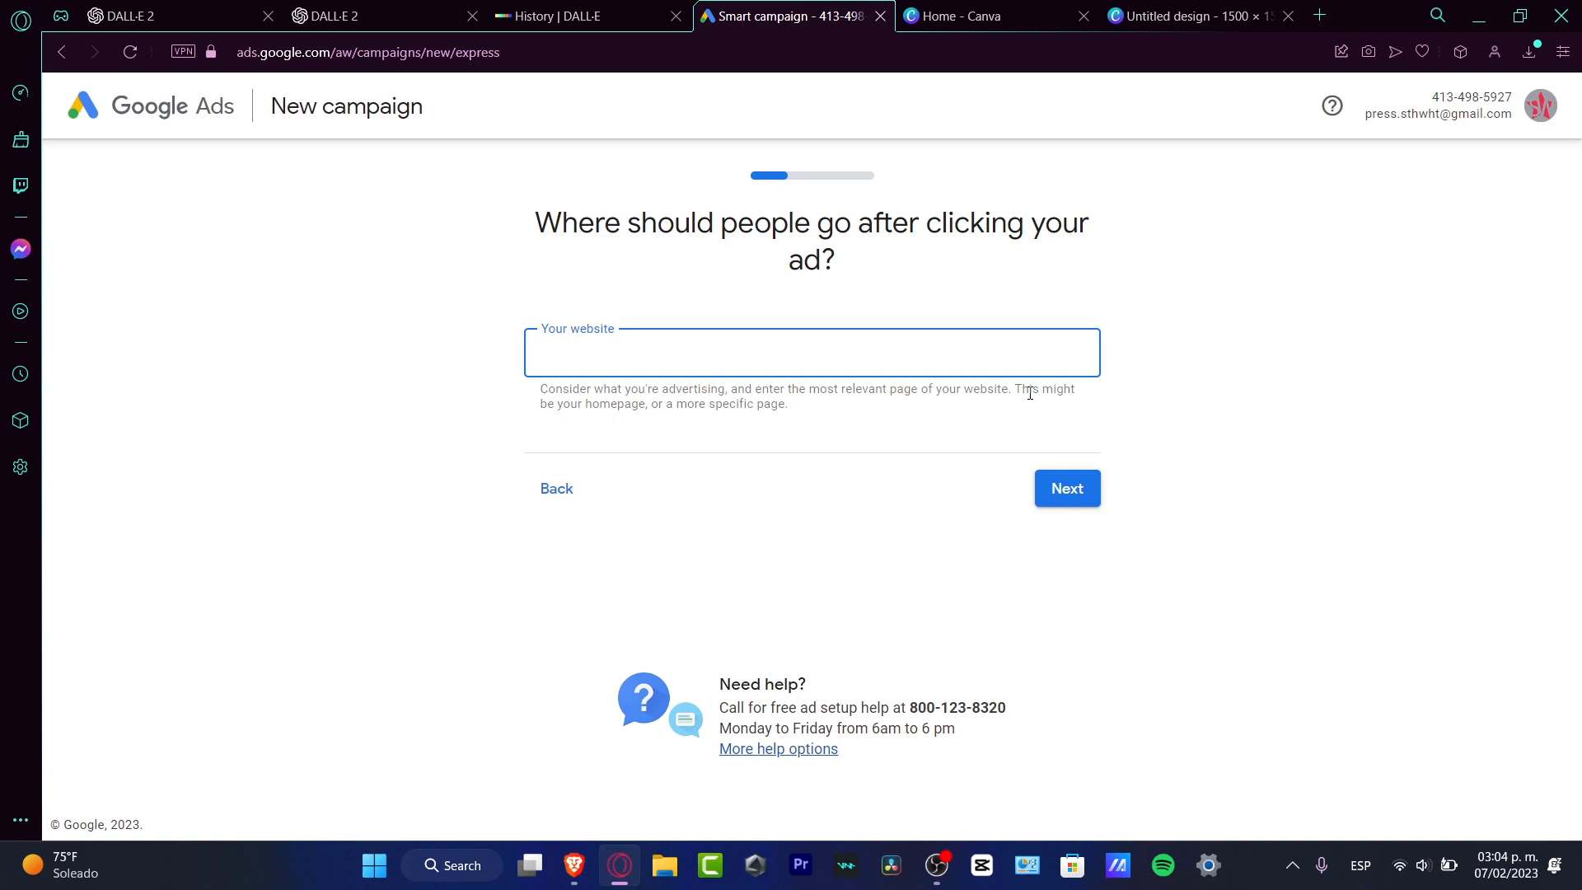
pyautogui.click(1153, 16)
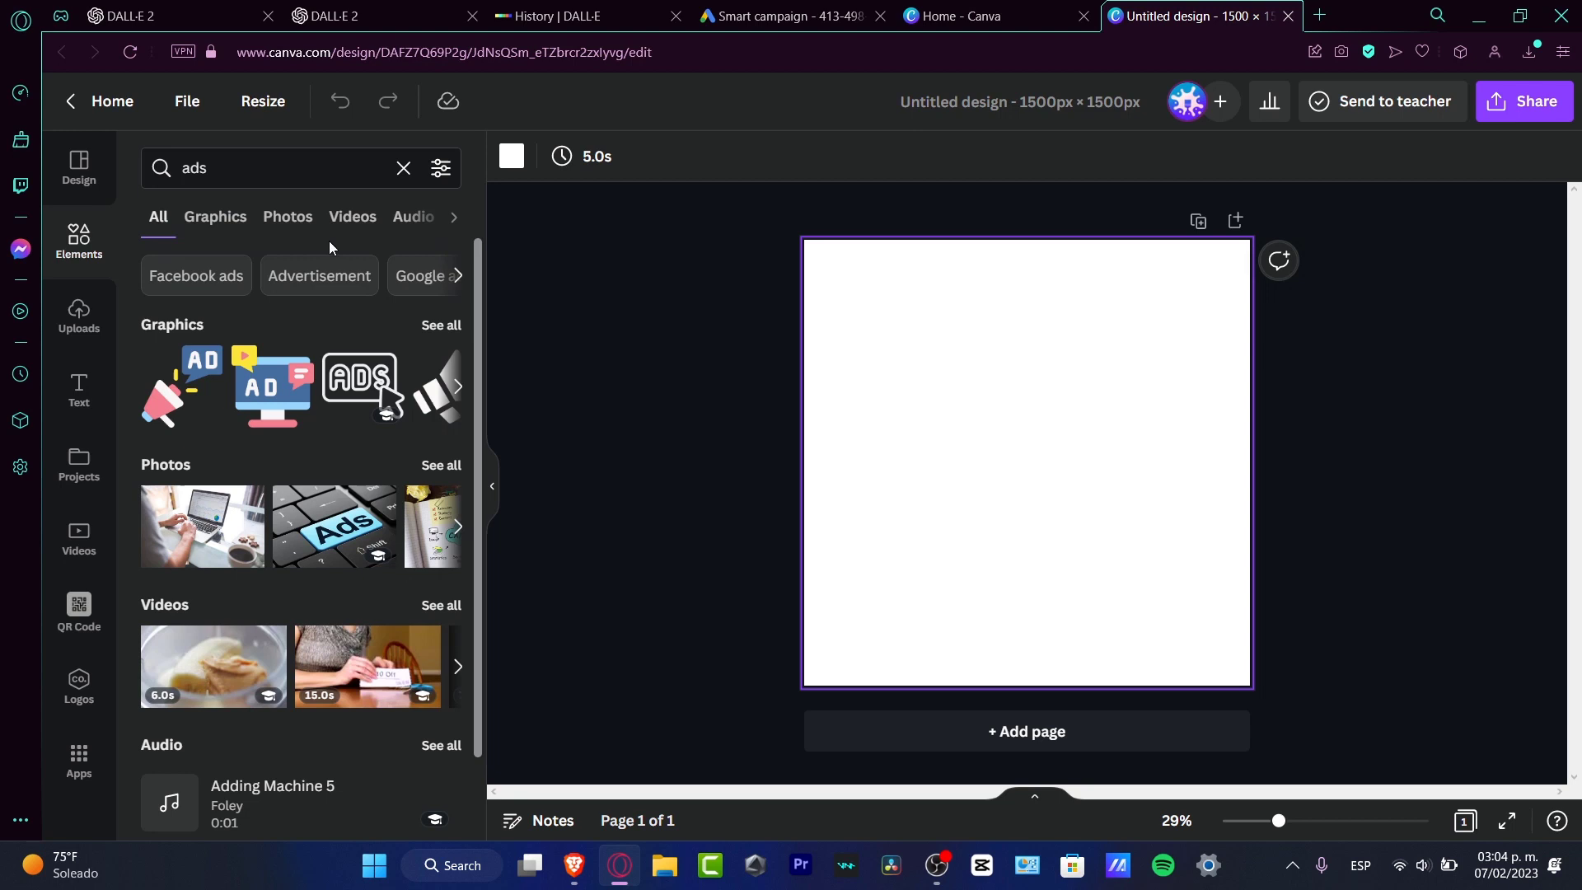
# Step: Search elements for 'phone', add the blank phone photo, then tilt and shrink it
pyautogui.click(276, 167)
pyautogui.doubleClick(275, 168)
pyautogui.write('phone')
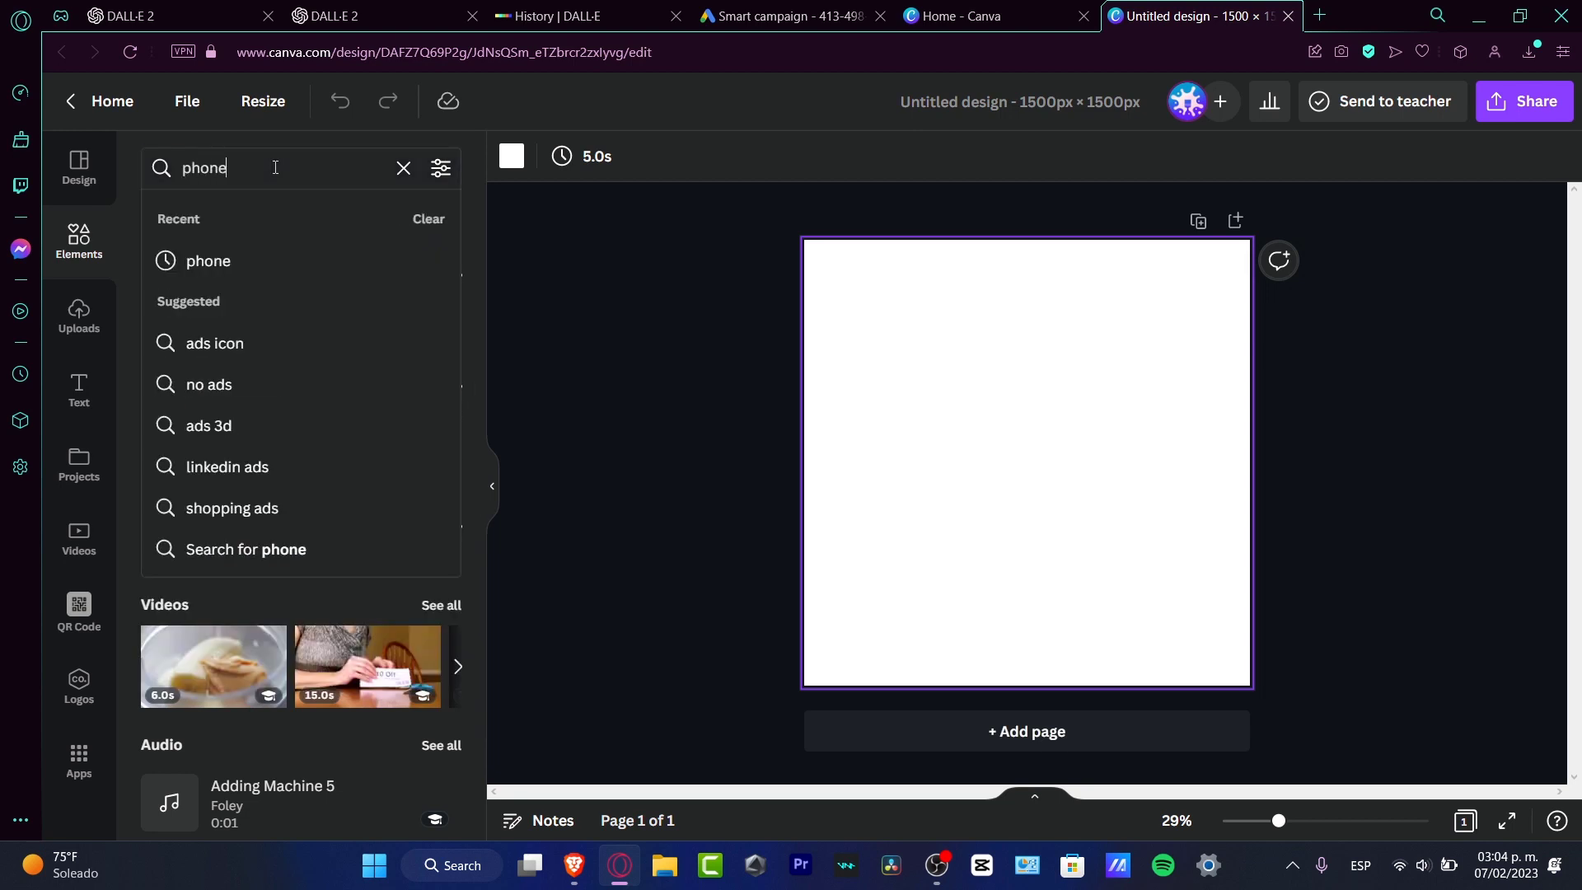
pyautogui.press('Return')
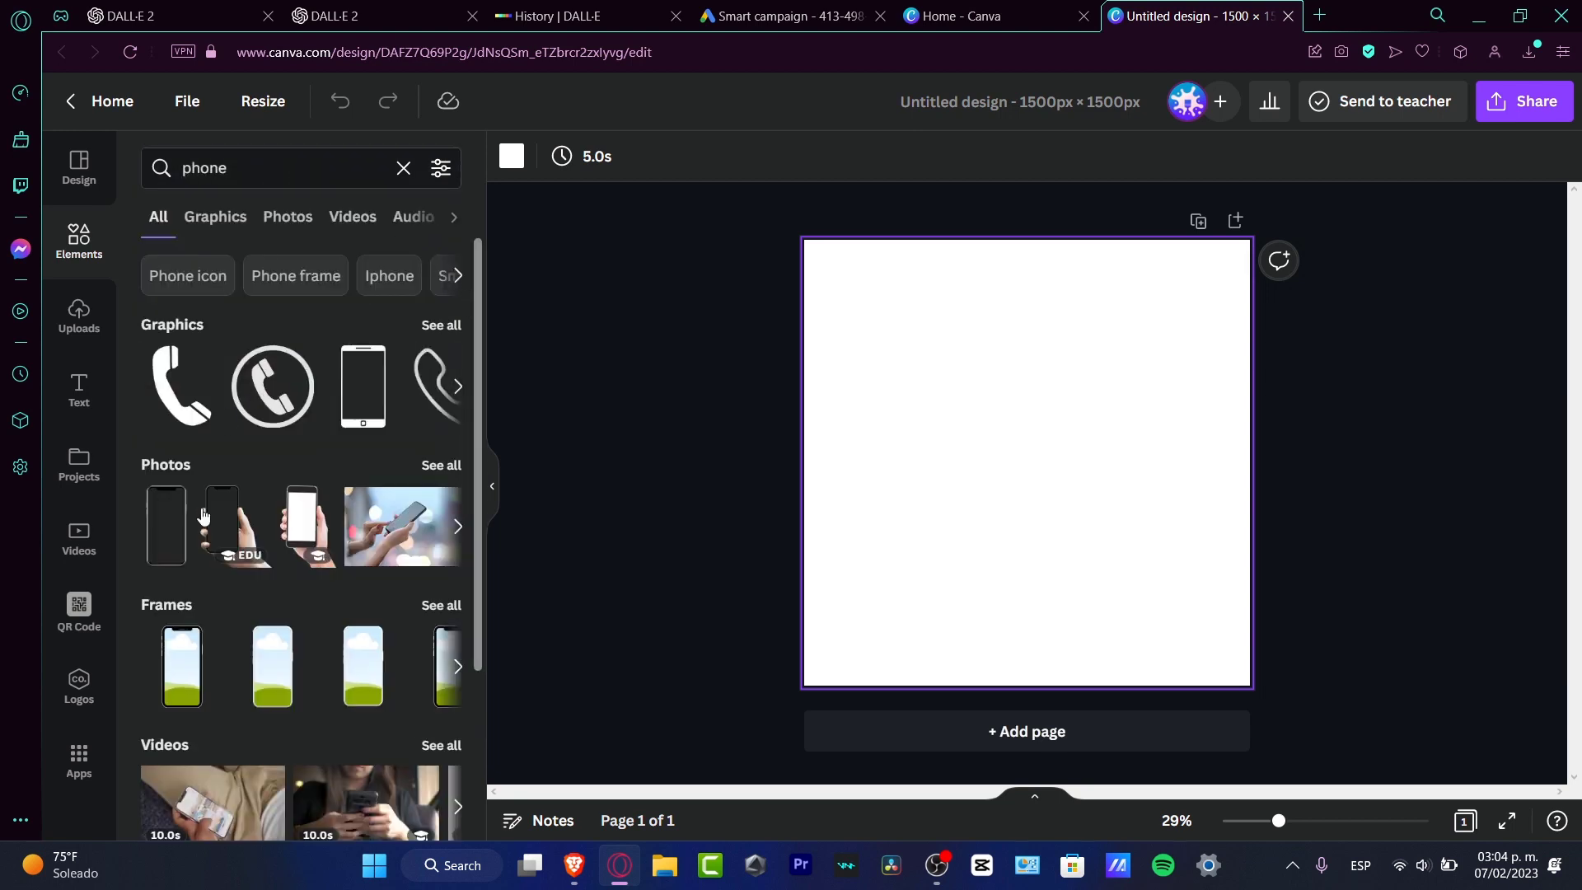
pyautogui.click(161, 528)
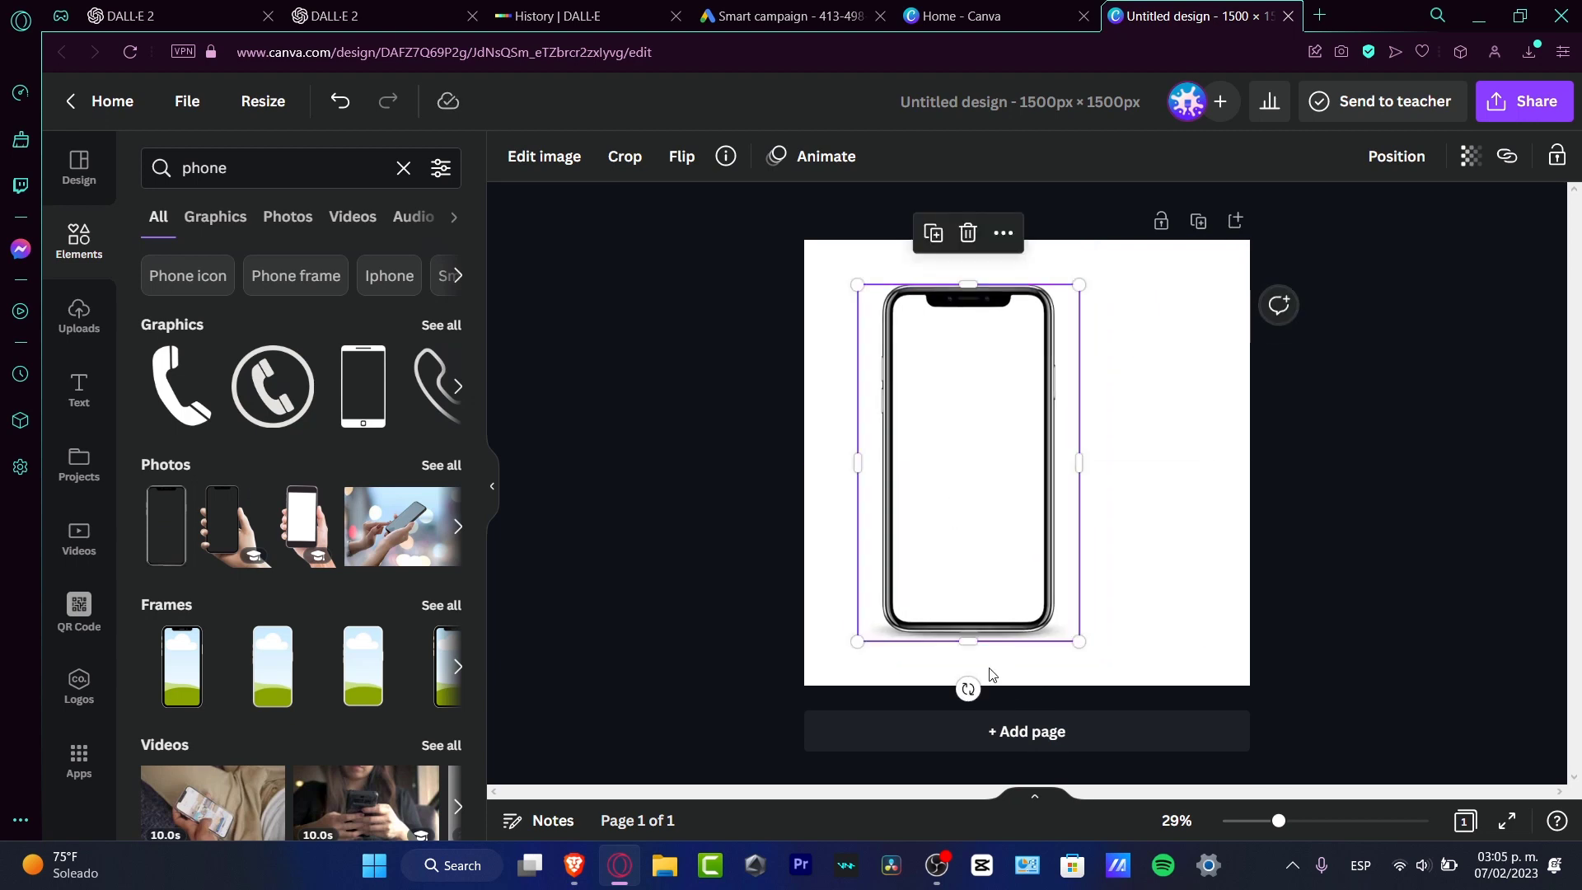
pyautogui.moveTo(968, 687); pyautogui.dragTo(979, 474)
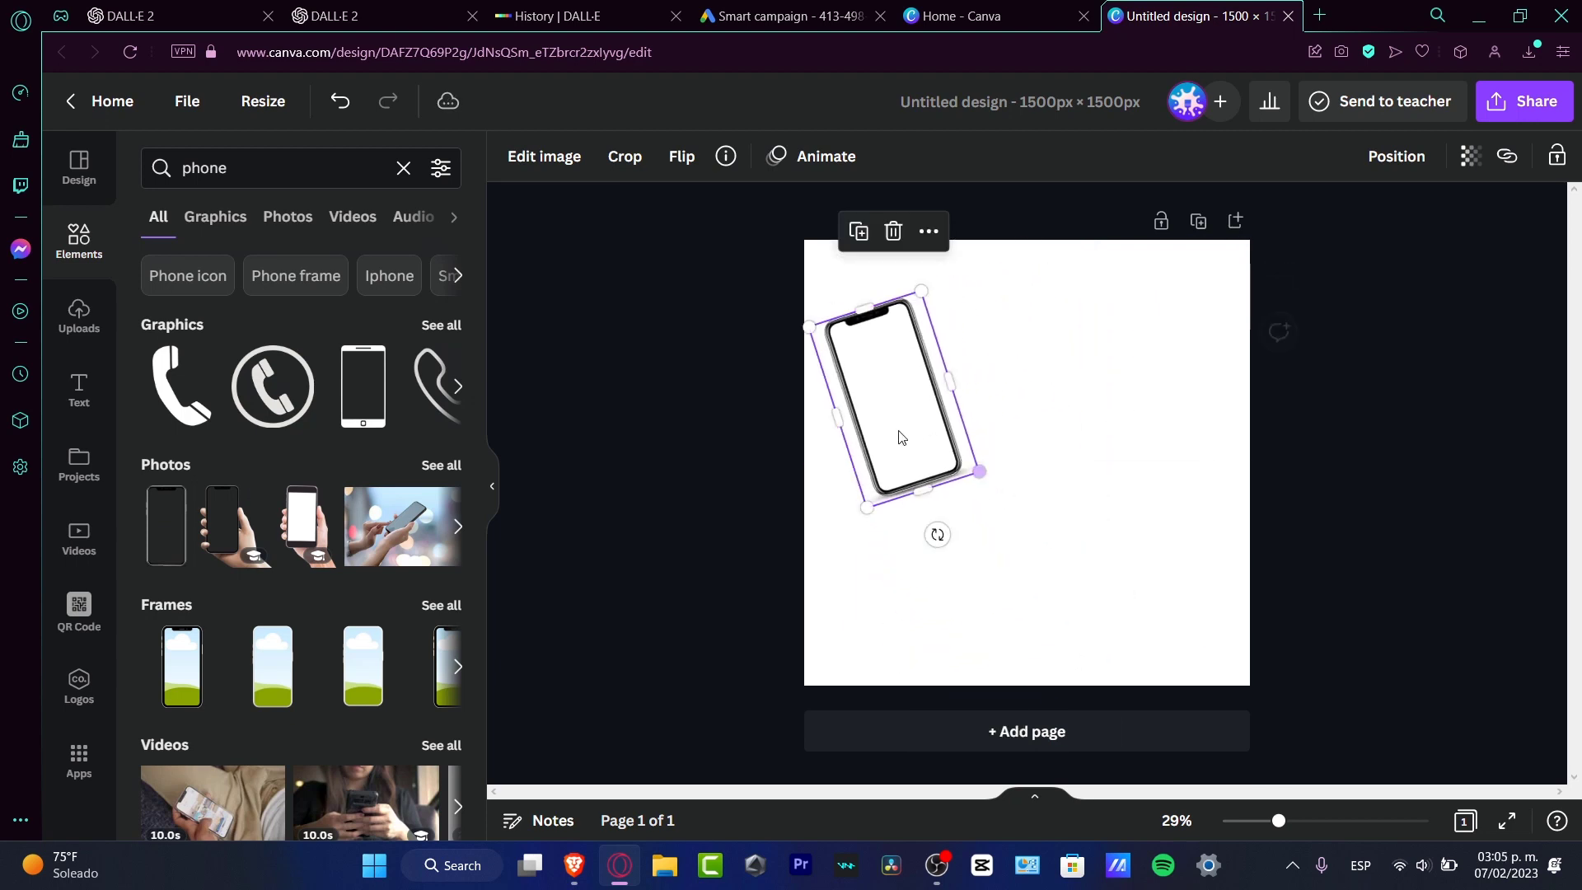
pyautogui.moveTo(901, 441); pyautogui.dragTo(965, 553)
# Step: Search 'unicorn', add the unicorn graphic, and enlarge it so it emerges from the phone
pyautogui.doubleClick(239, 178)
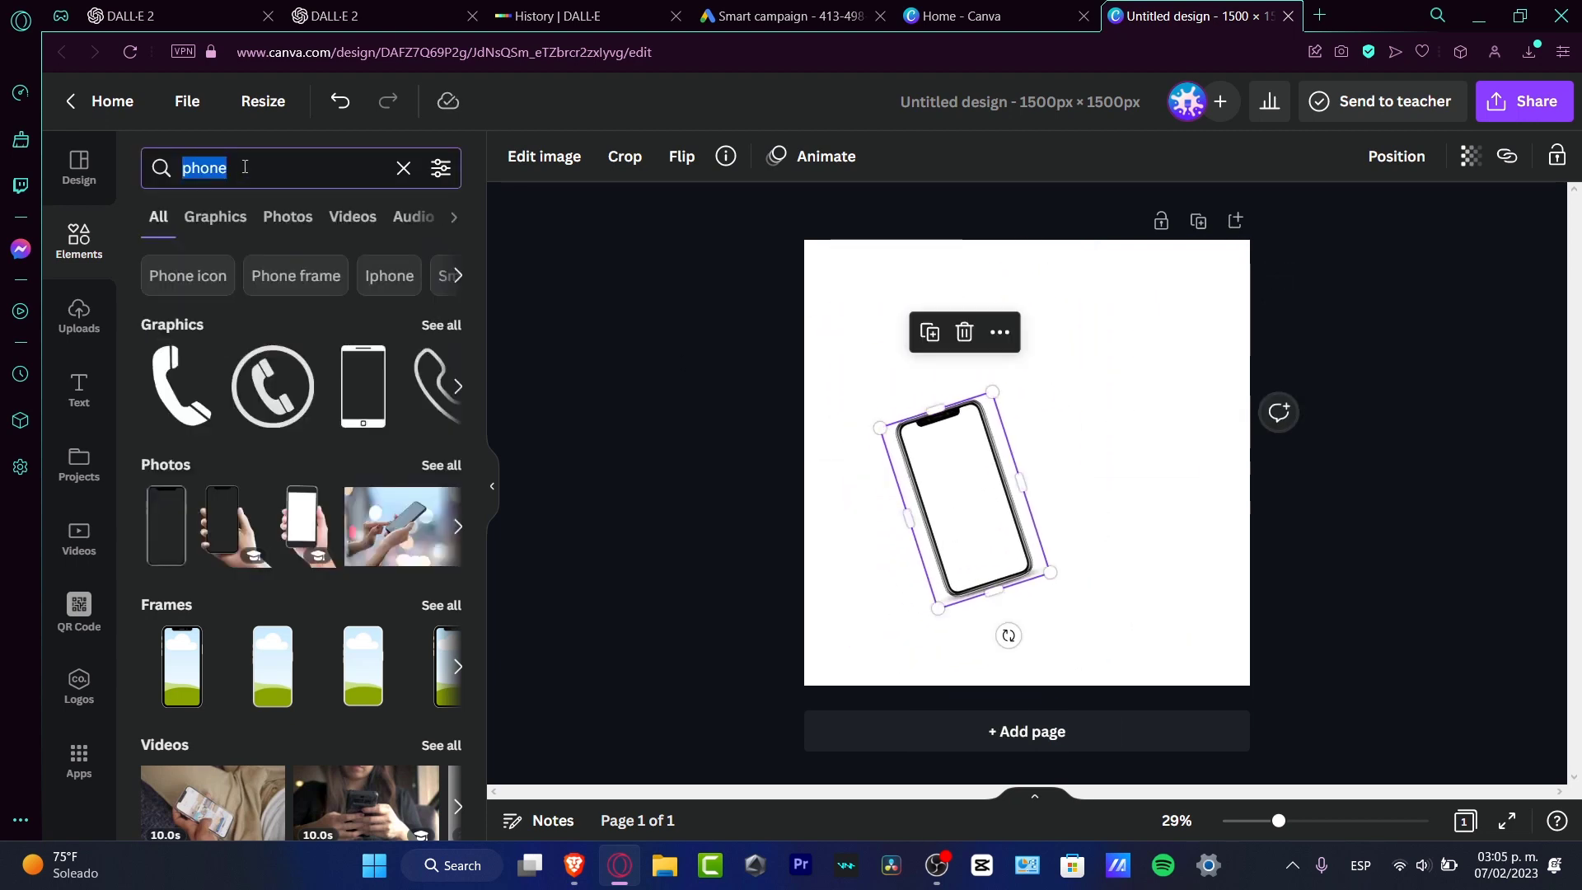
pyautogui.press('BackSpace')
pyautogui.write('unicorn')
pyautogui.press('Return')
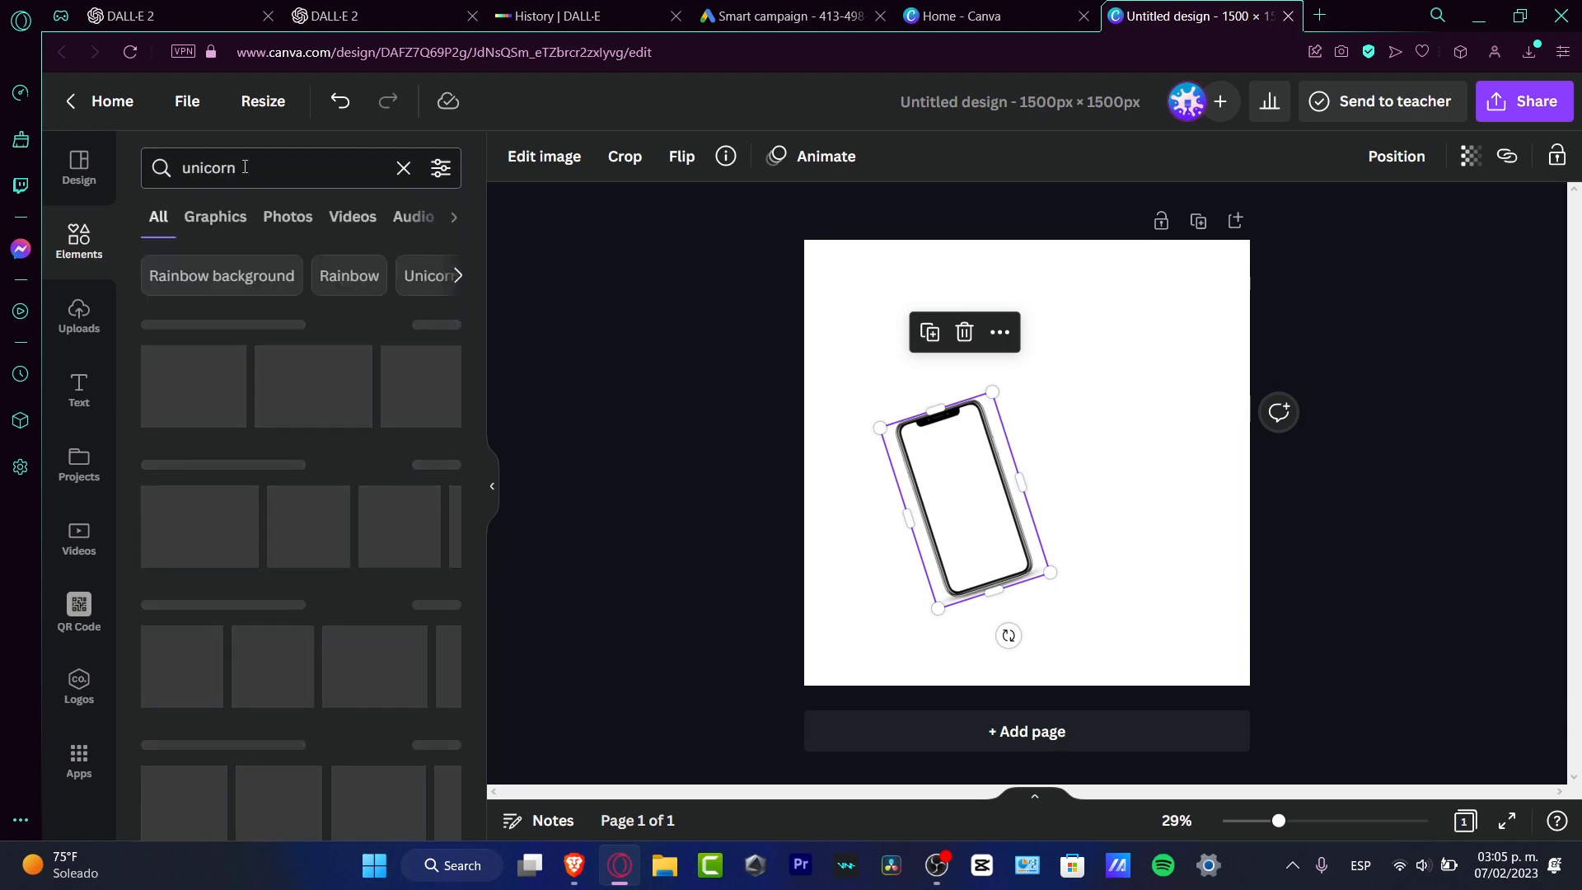
pyautogui.click(181, 385)
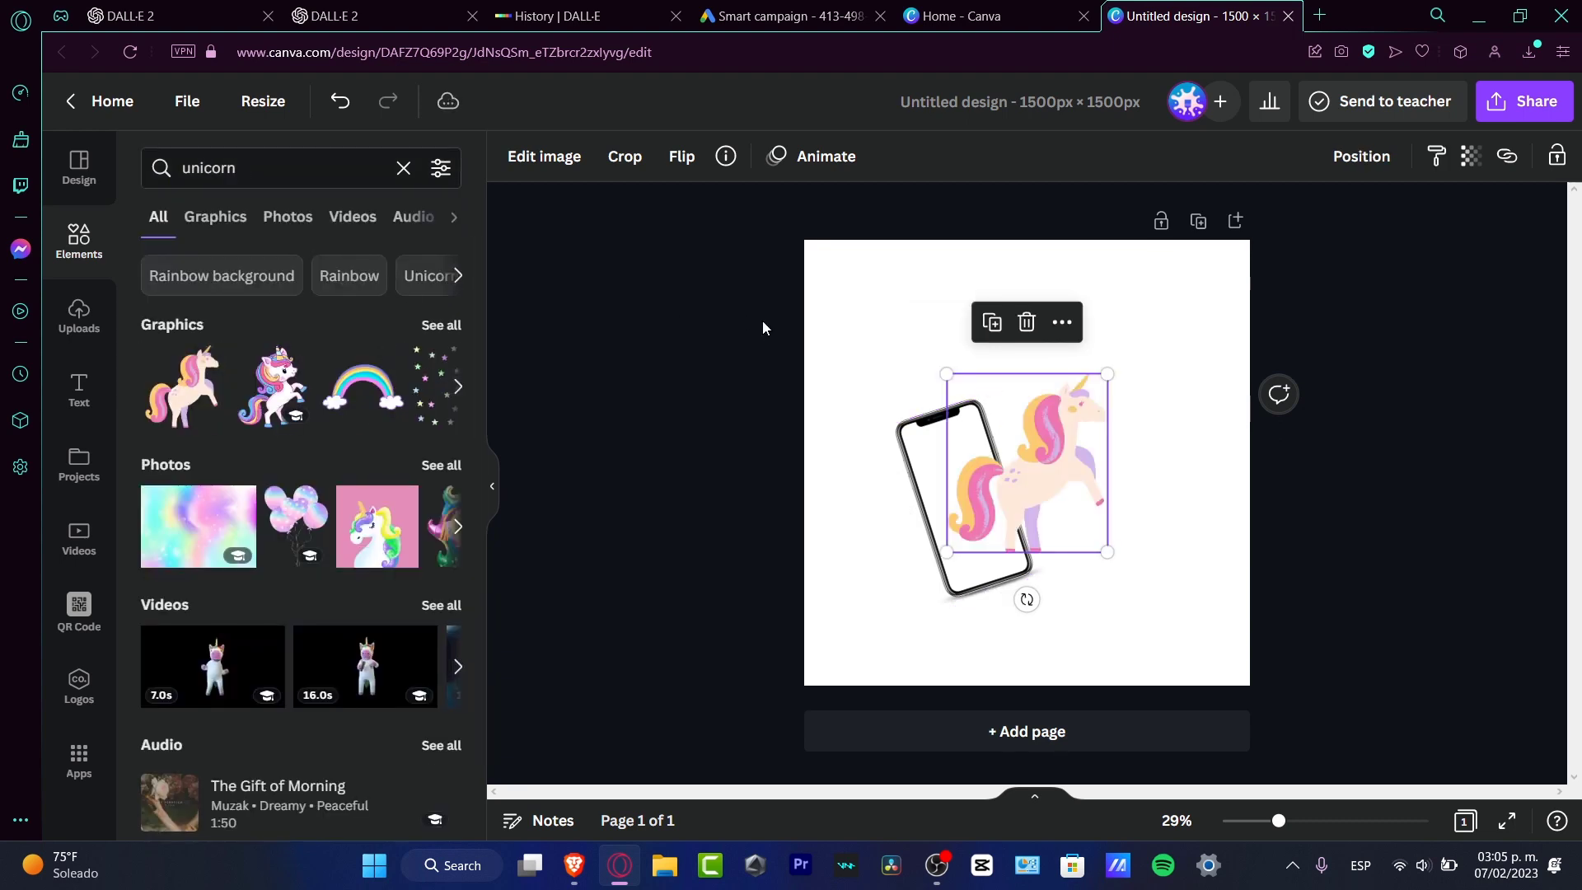
pyautogui.moveTo(1068, 458); pyautogui.dragTo(1039, 405)
pyautogui.moveTo(1080, 321); pyautogui.dragTo(1103, 294)
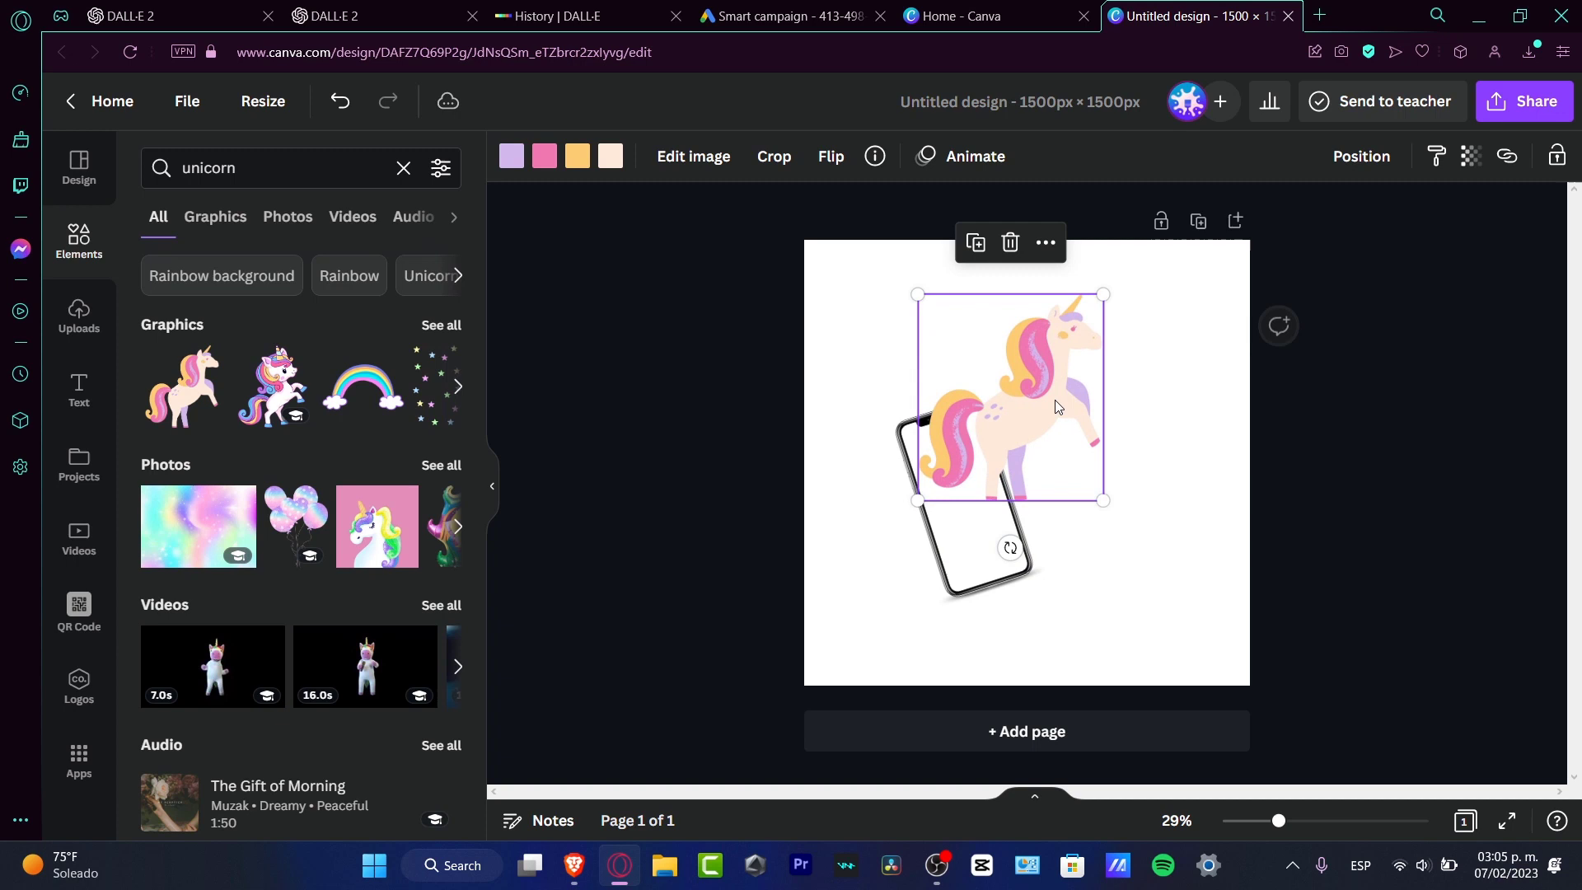
pyautogui.moveTo(1055, 399); pyautogui.dragTo(1044, 439)
pyautogui.click(1283, 503)
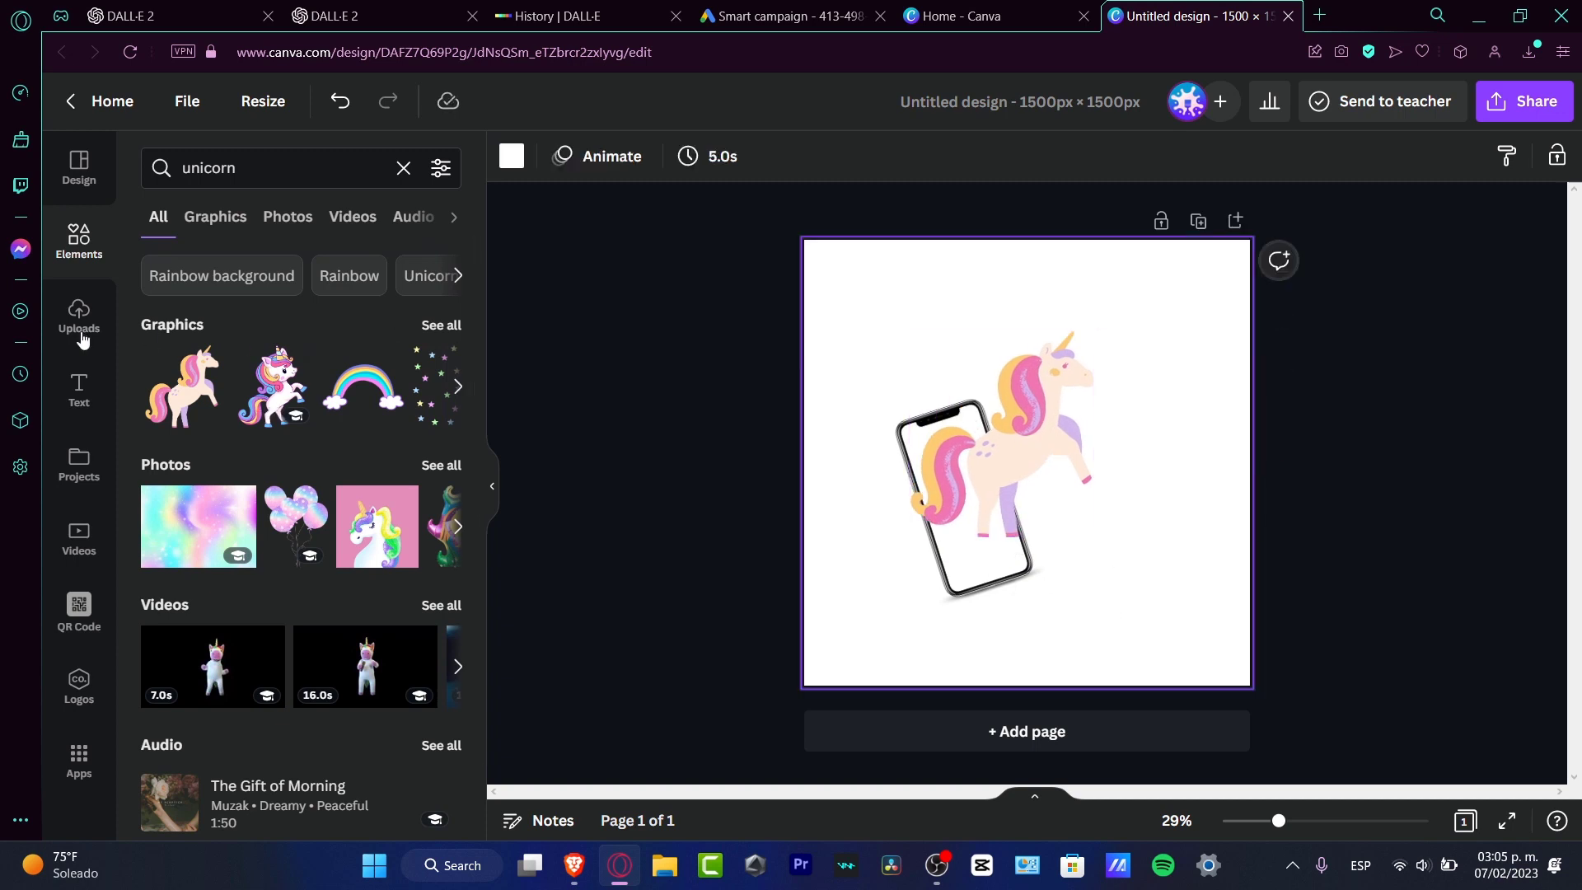
# Step: Add a heading reading 'insert your text', shrink it and place it near the unicorn
pyautogui.click(79, 388)
pyautogui.click(307, 341)
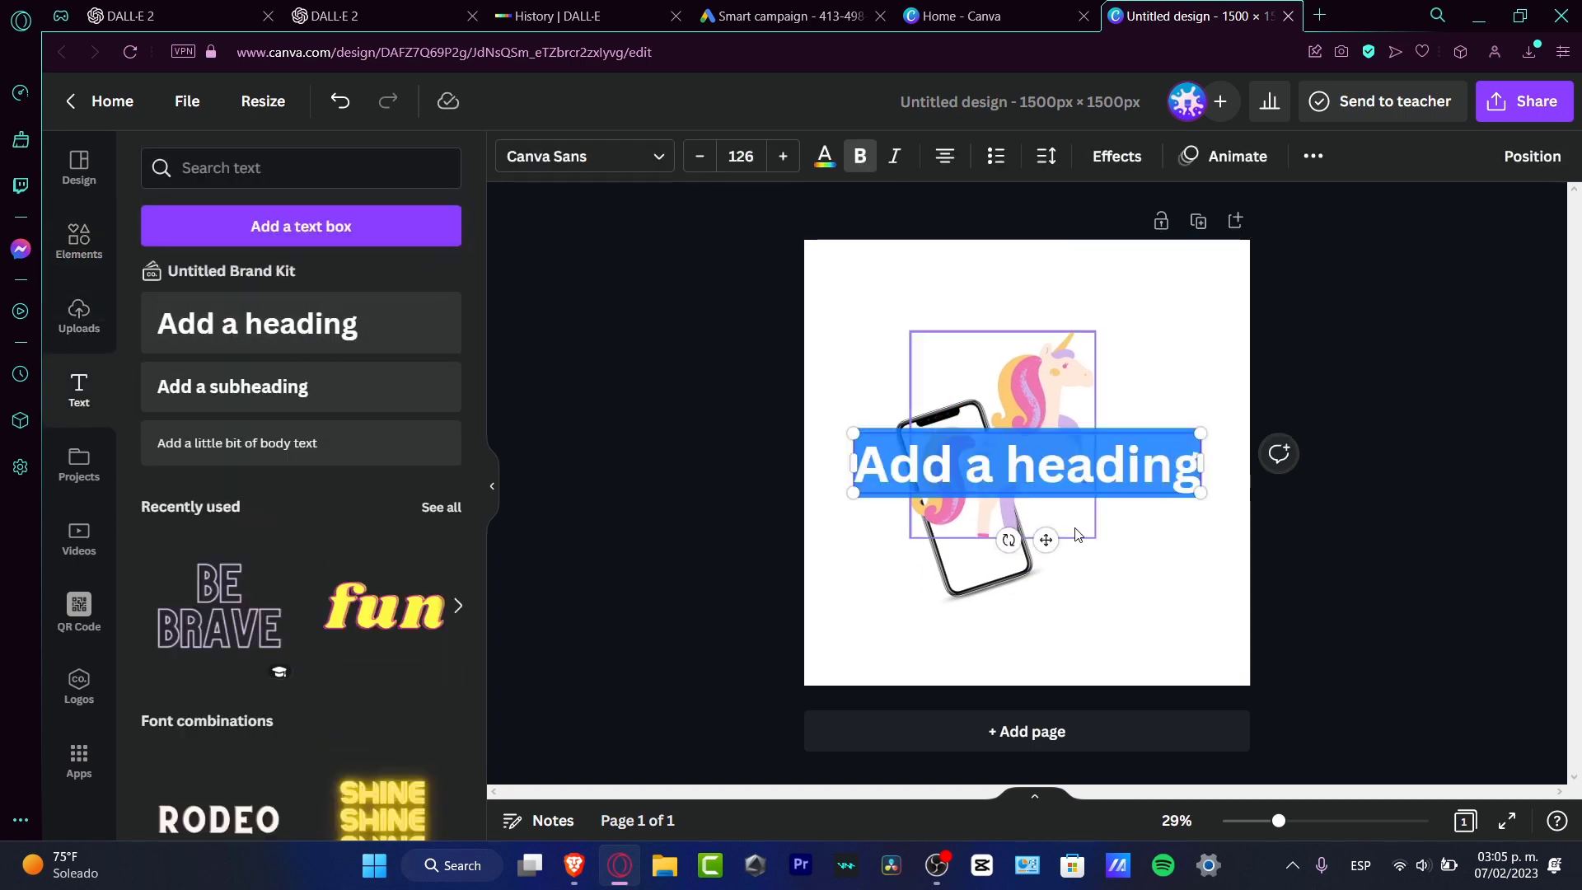
pyautogui.write('insert your')
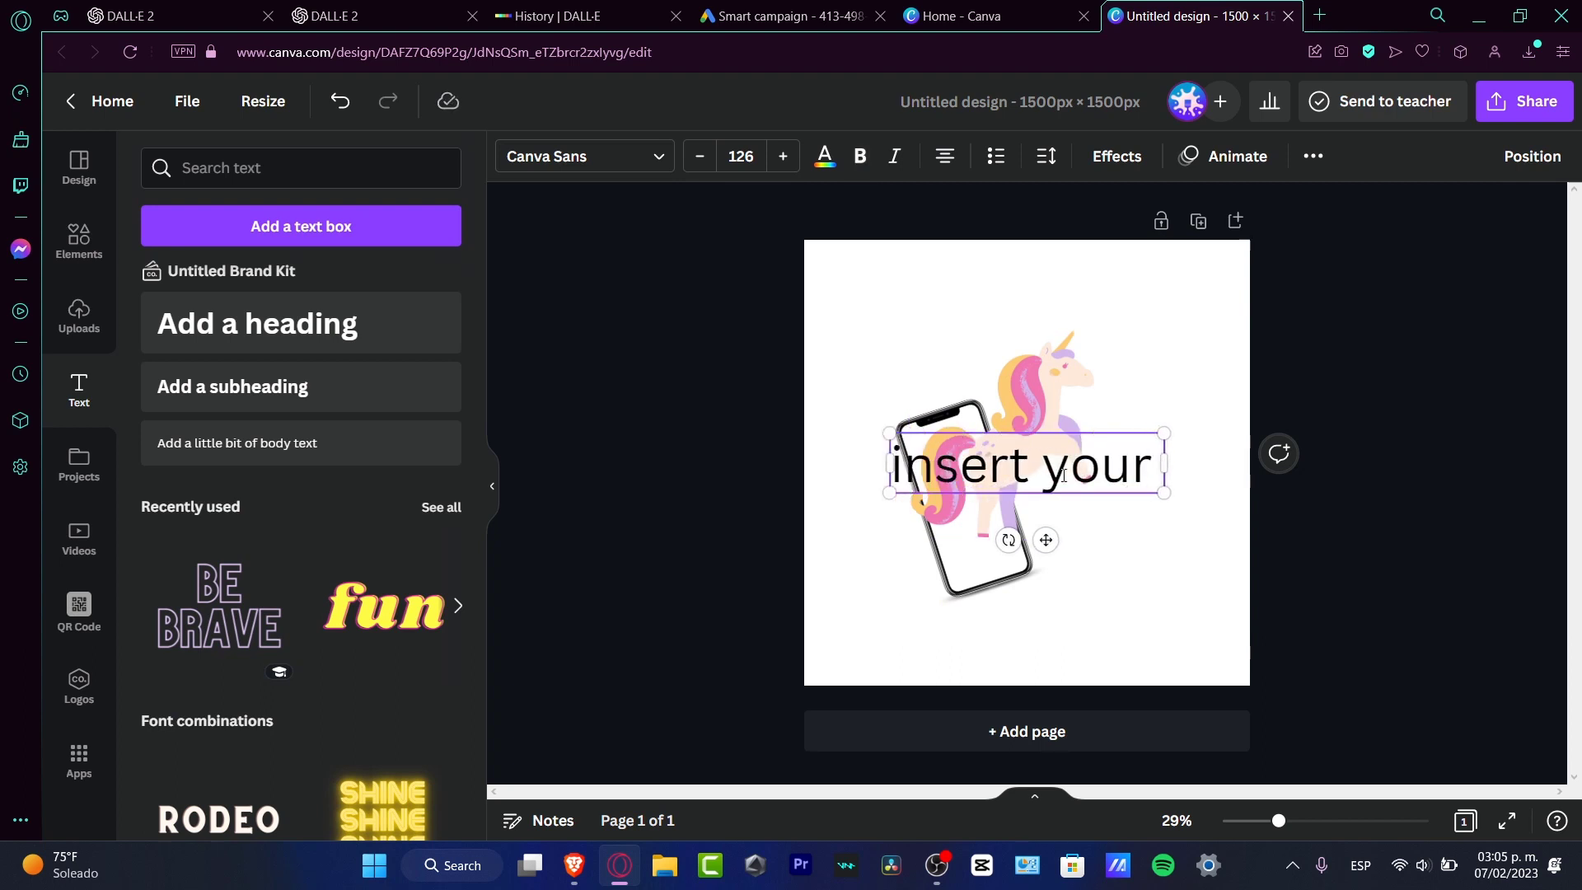
pyautogui.write('text')
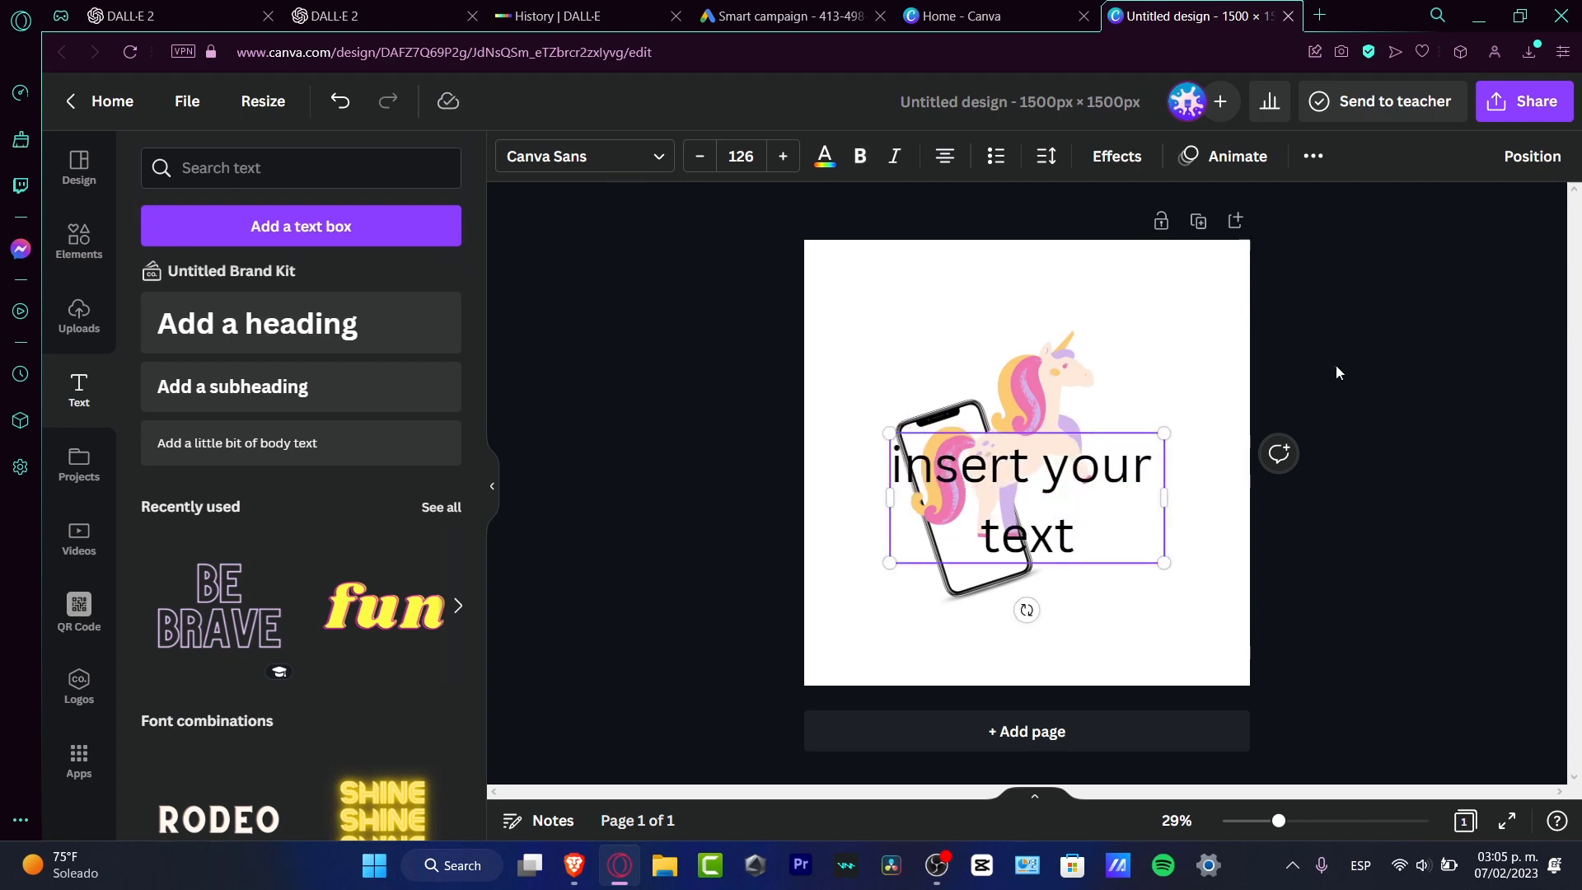
pyautogui.click(1334, 367)
pyautogui.moveTo(1073, 536); pyautogui.dragTo(1142, 576)
pyautogui.moveTo(1231, 608); pyautogui.dragTo(1175, 575)
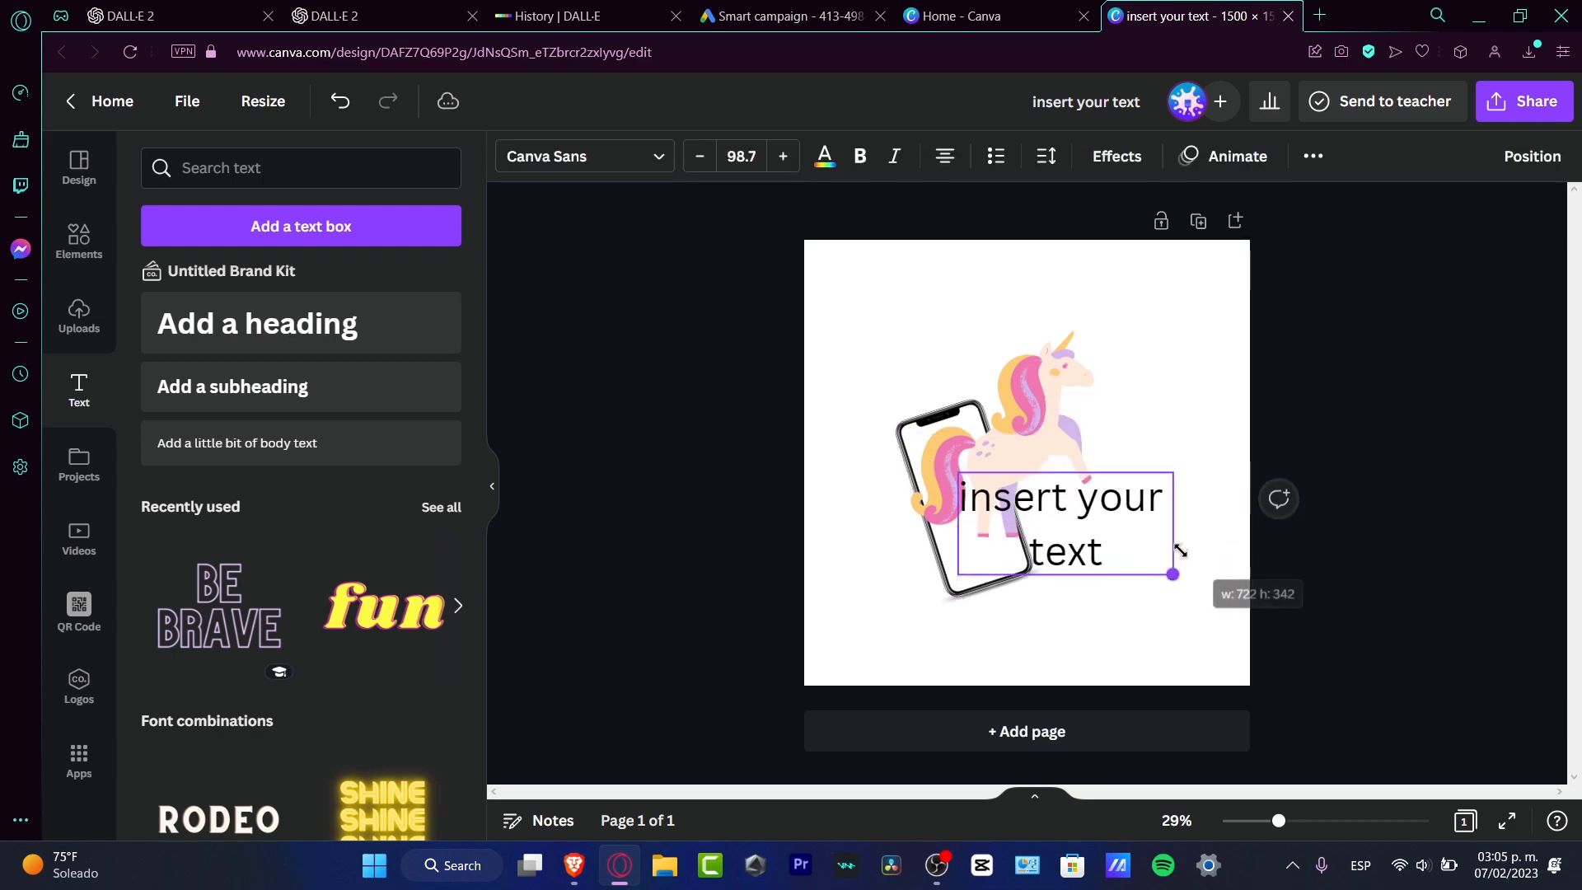
pyautogui.moveTo(1063, 528); pyautogui.dragTo(1111, 539)
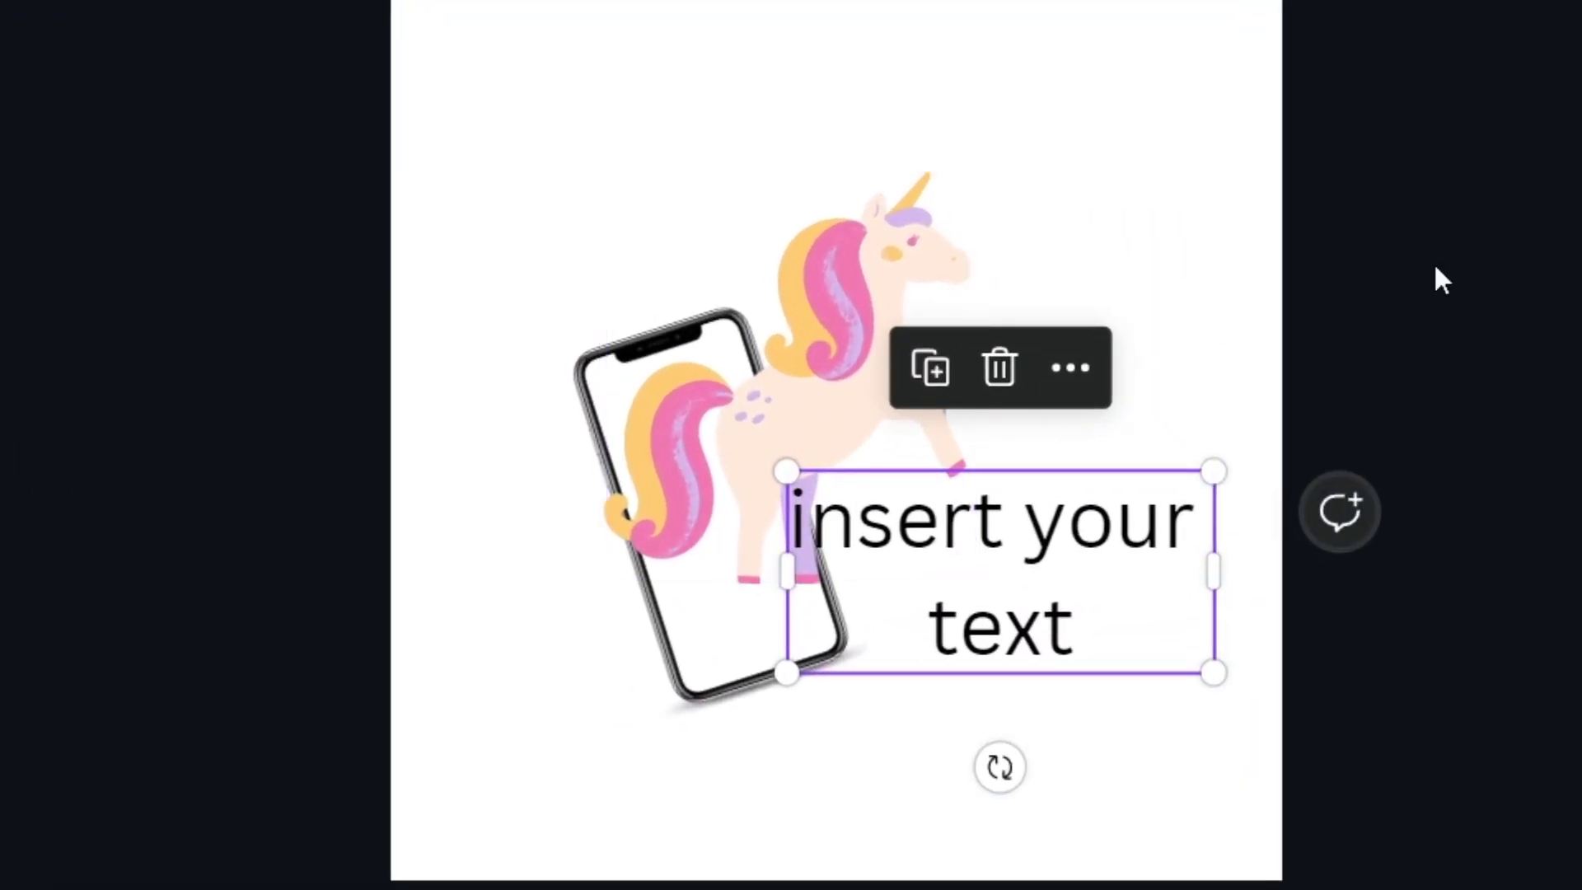
pyautogui.click(1459, 335)
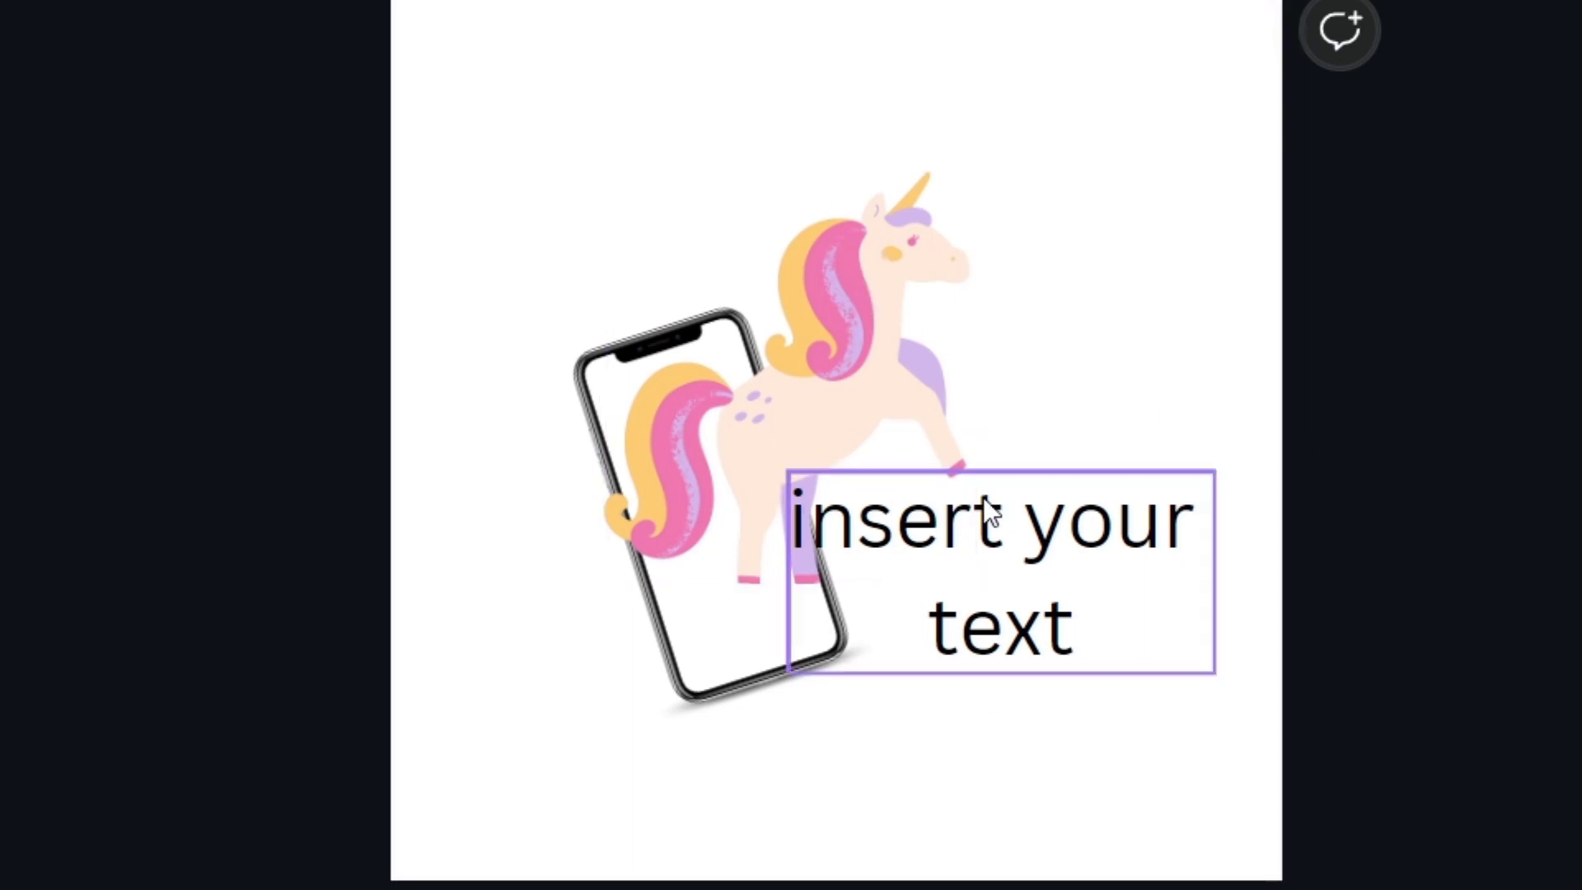
pyautogui.moveTo(1197, 552); pyautogui.dragTo(1075, 545)
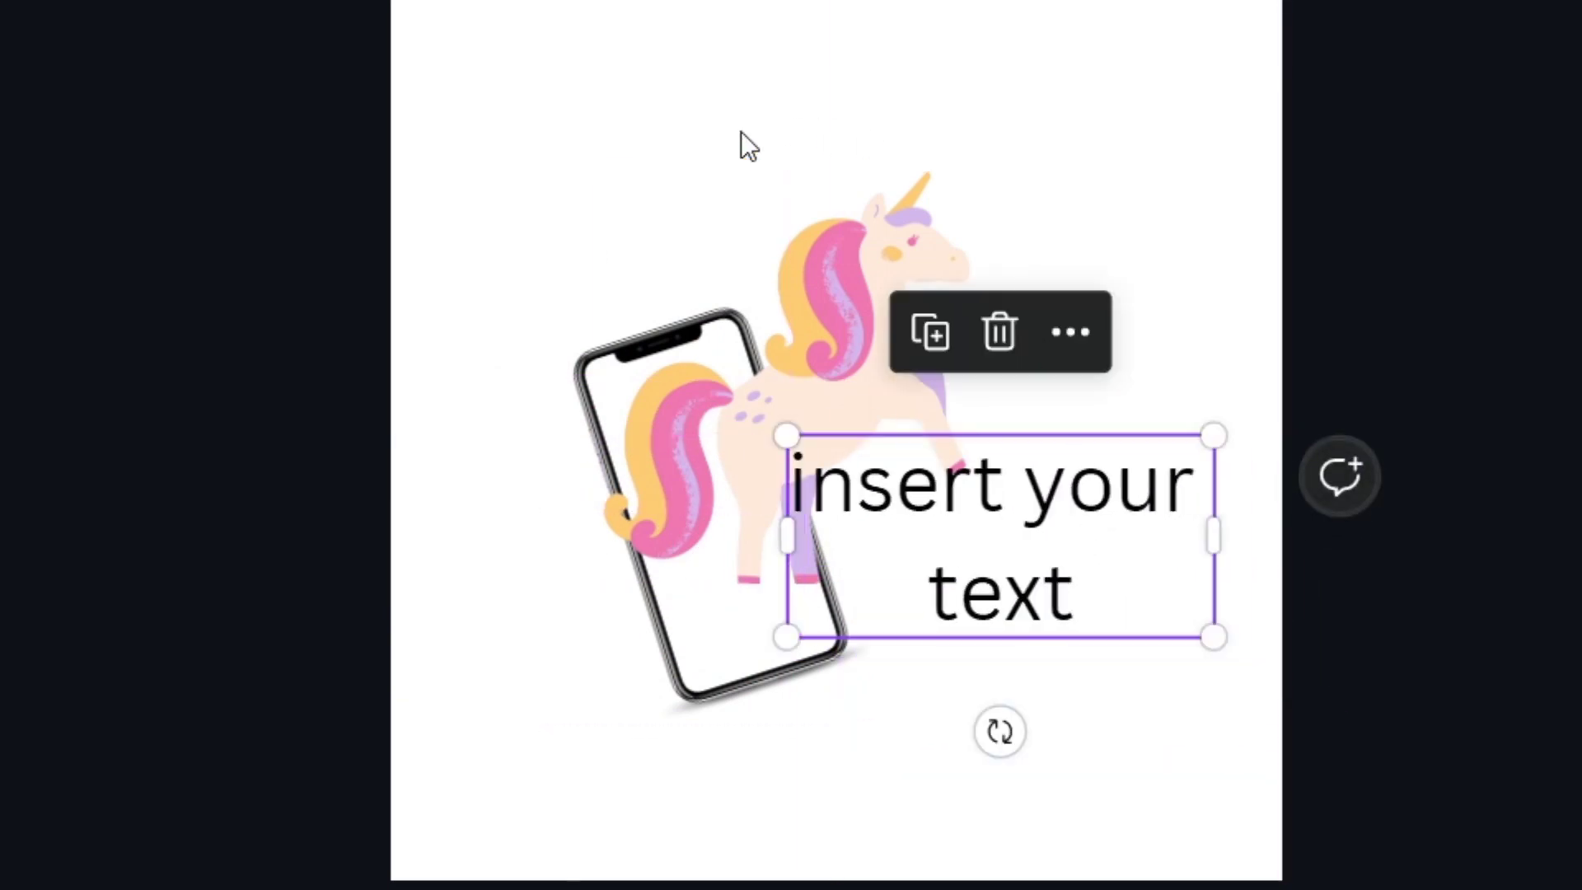
# Step: Select the phone and unicorn together and group them with Ctrl+G
pyautogui.click(626, 576)
pyautogui.moveTo(537, 91); pyautogui.dragTo(640, 467)
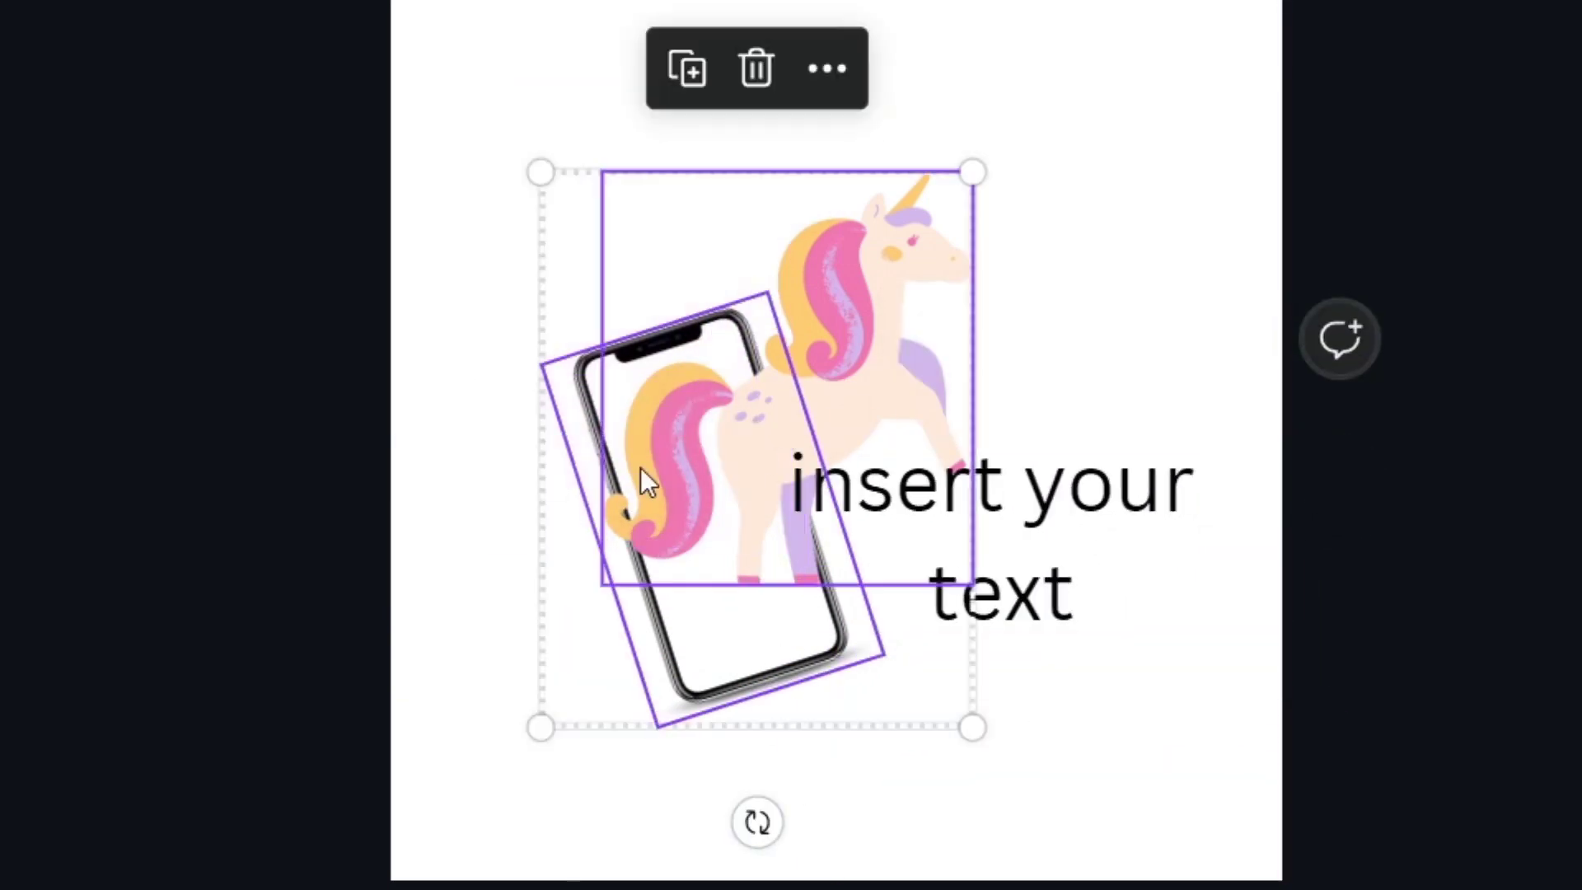
pyautogui.hotkey('ctrl', 'g')
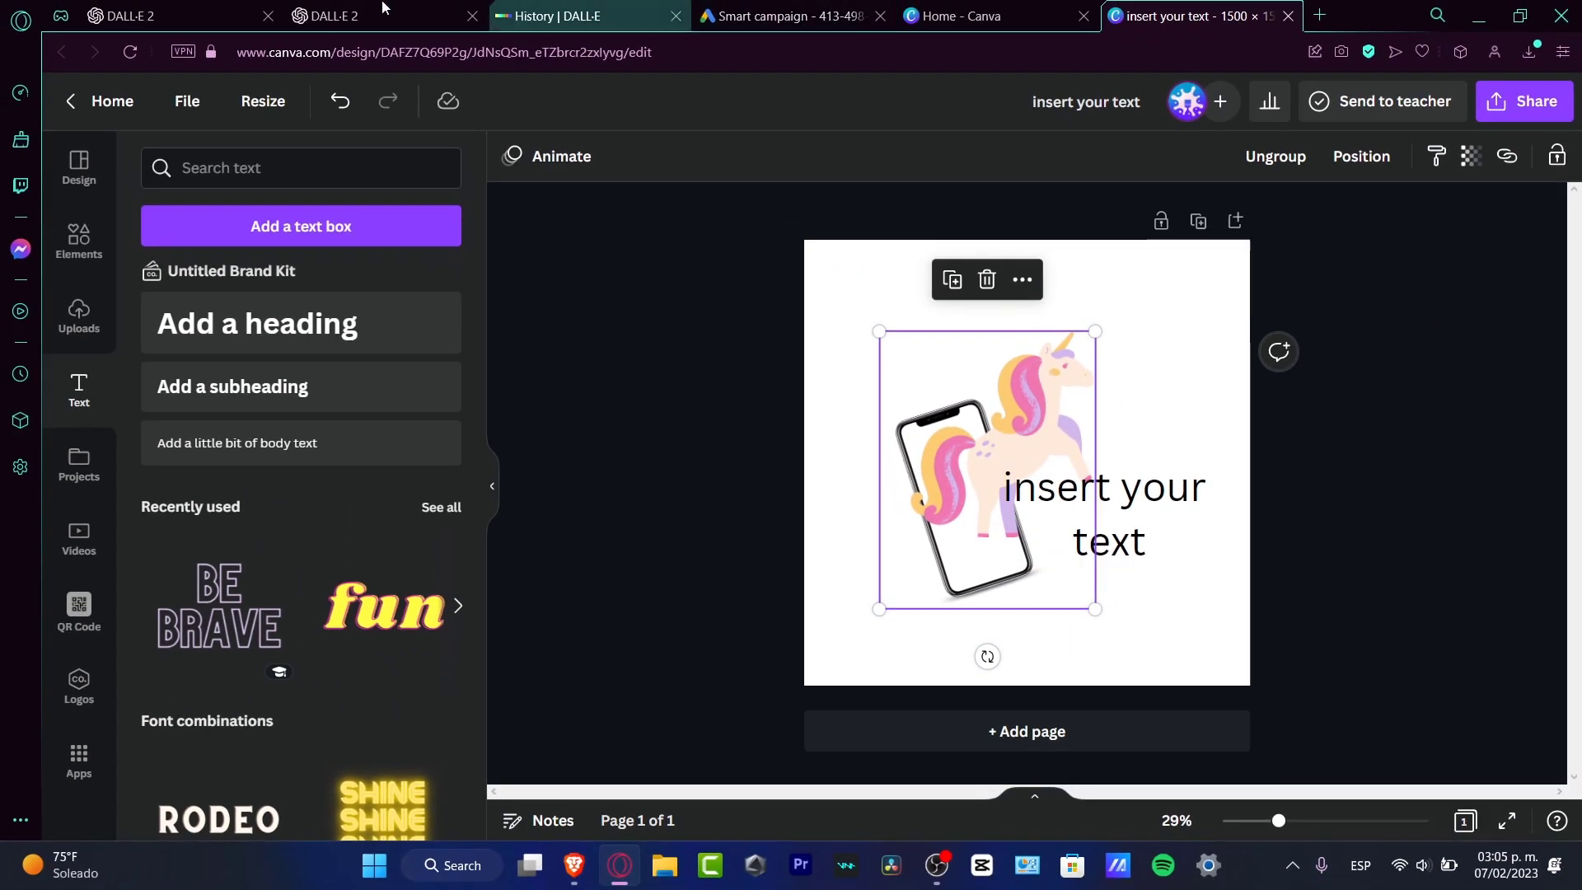
# Step: Switch to the DALL·E 2 tab, look at the History, and return to the empty prompt page
pyautogui.click(142, 8)
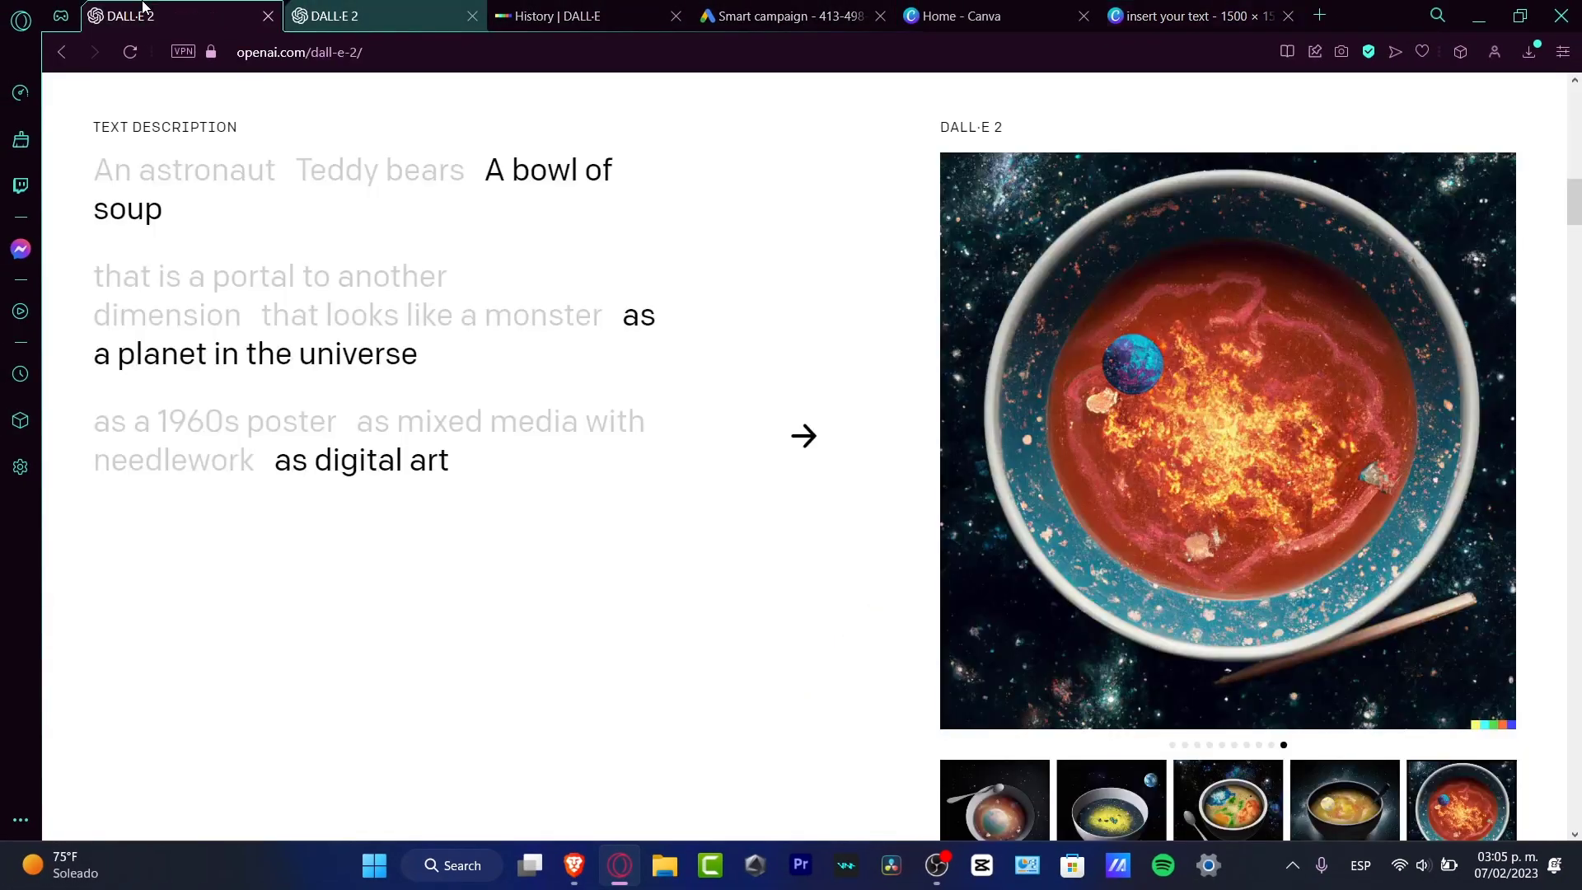
pyautogui.scroll(10, 1282, 458)
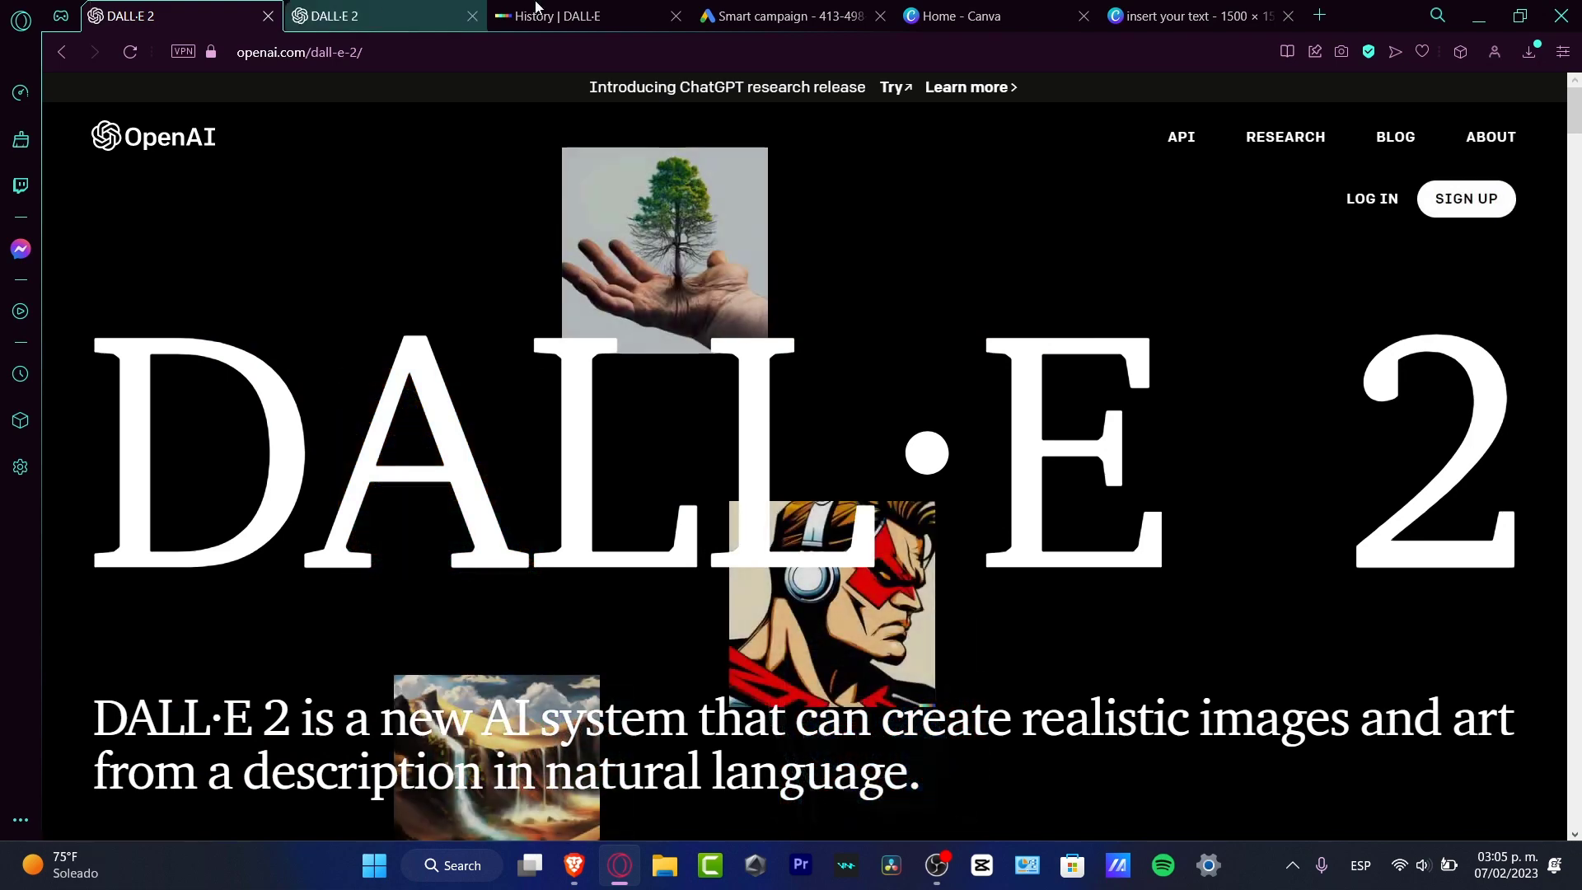
pyautogui.click(560, 16)
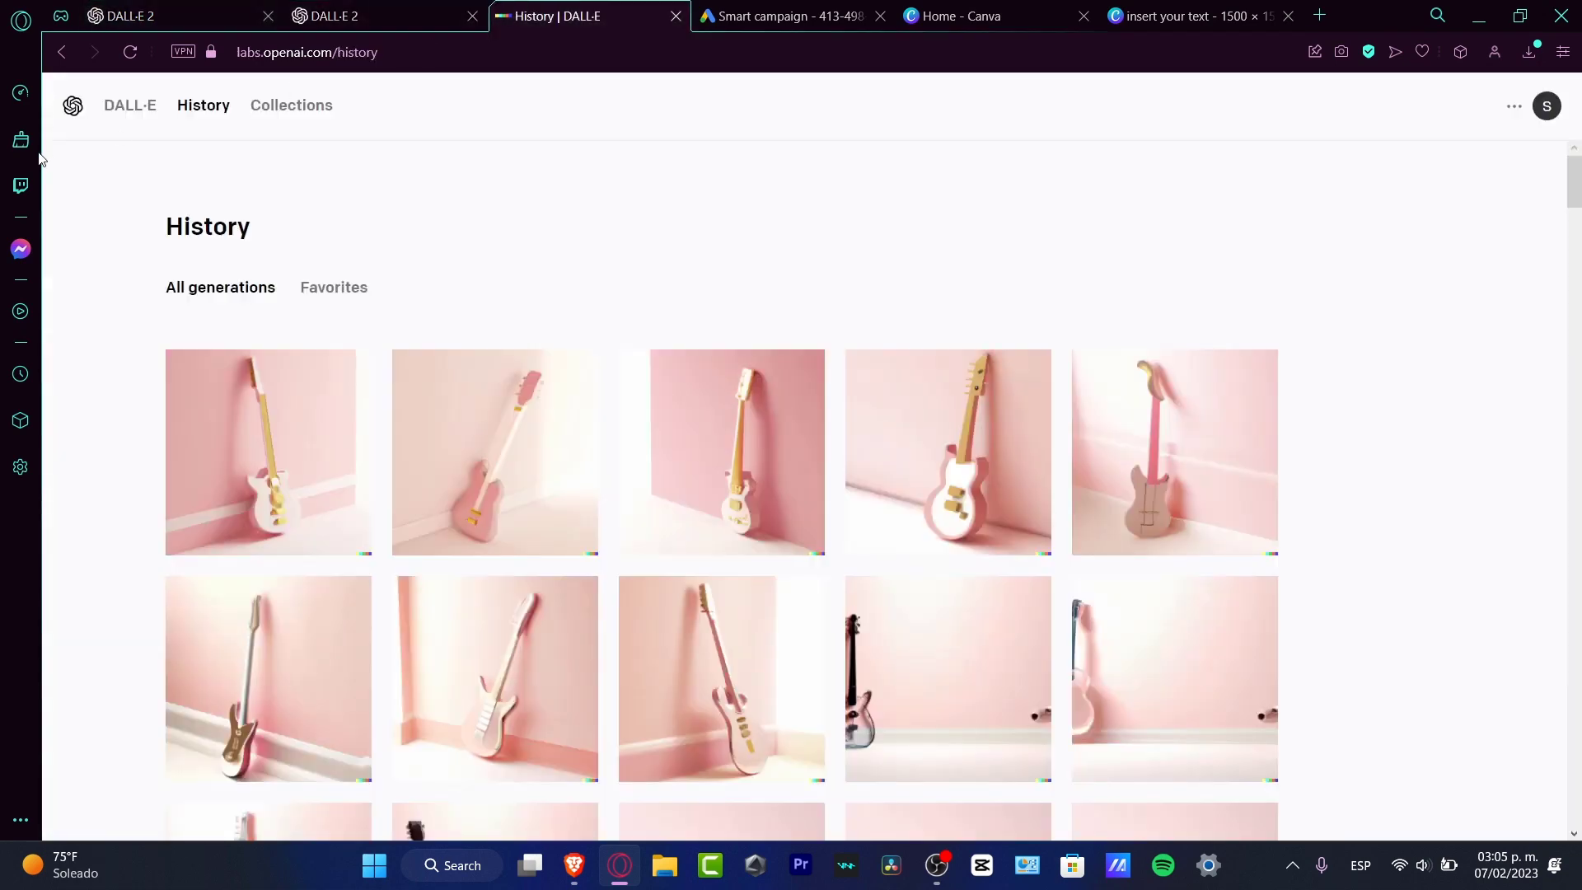
pyautogui.click(113, 104)
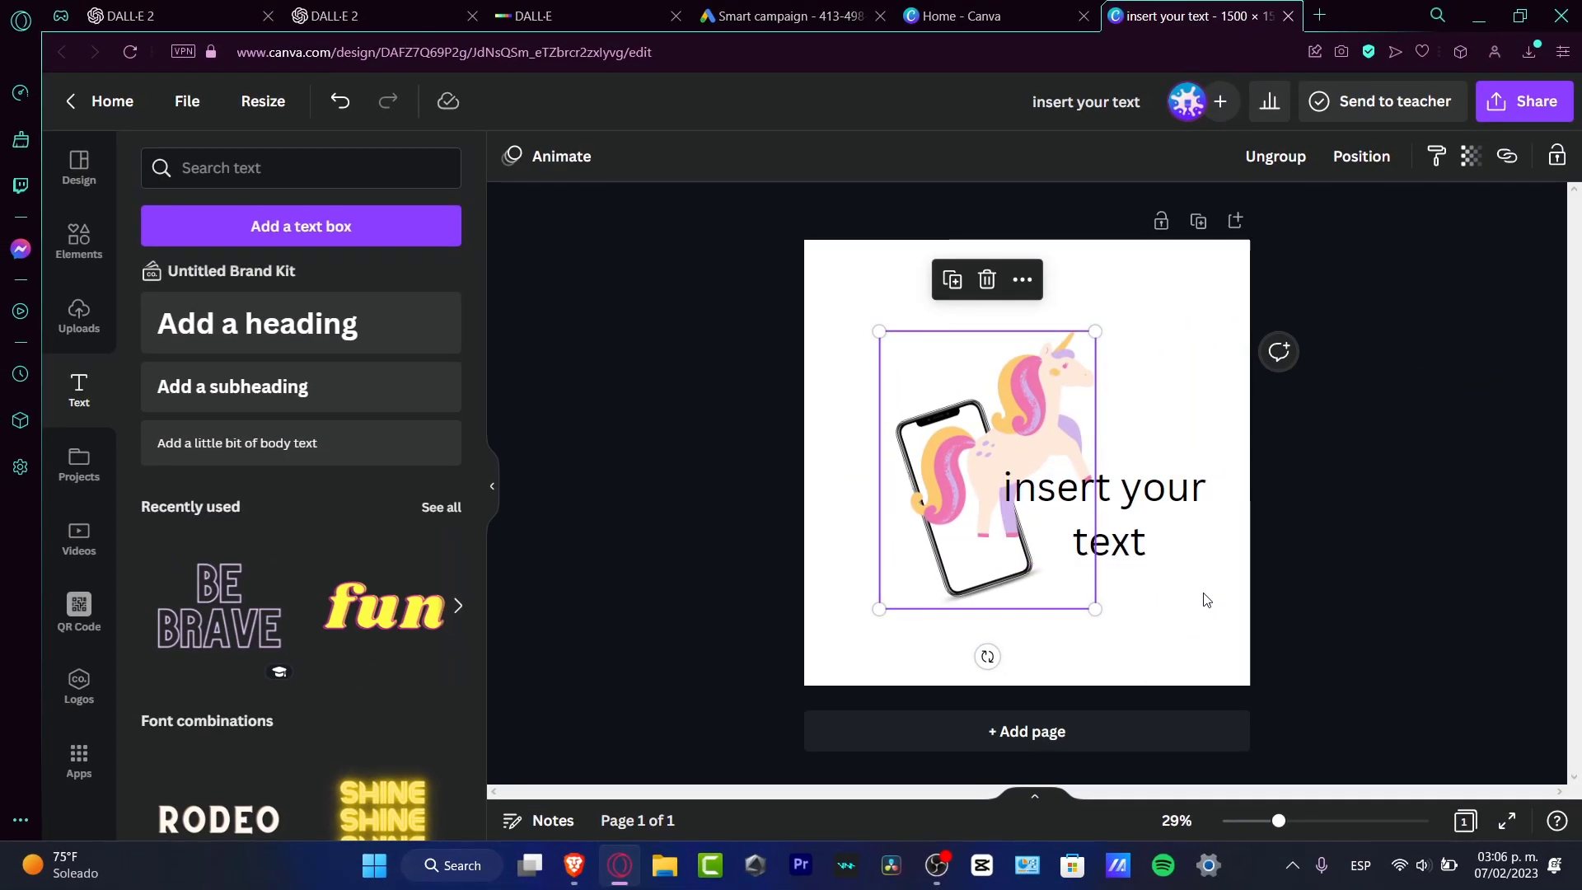
pyautogui.click(601, 12)
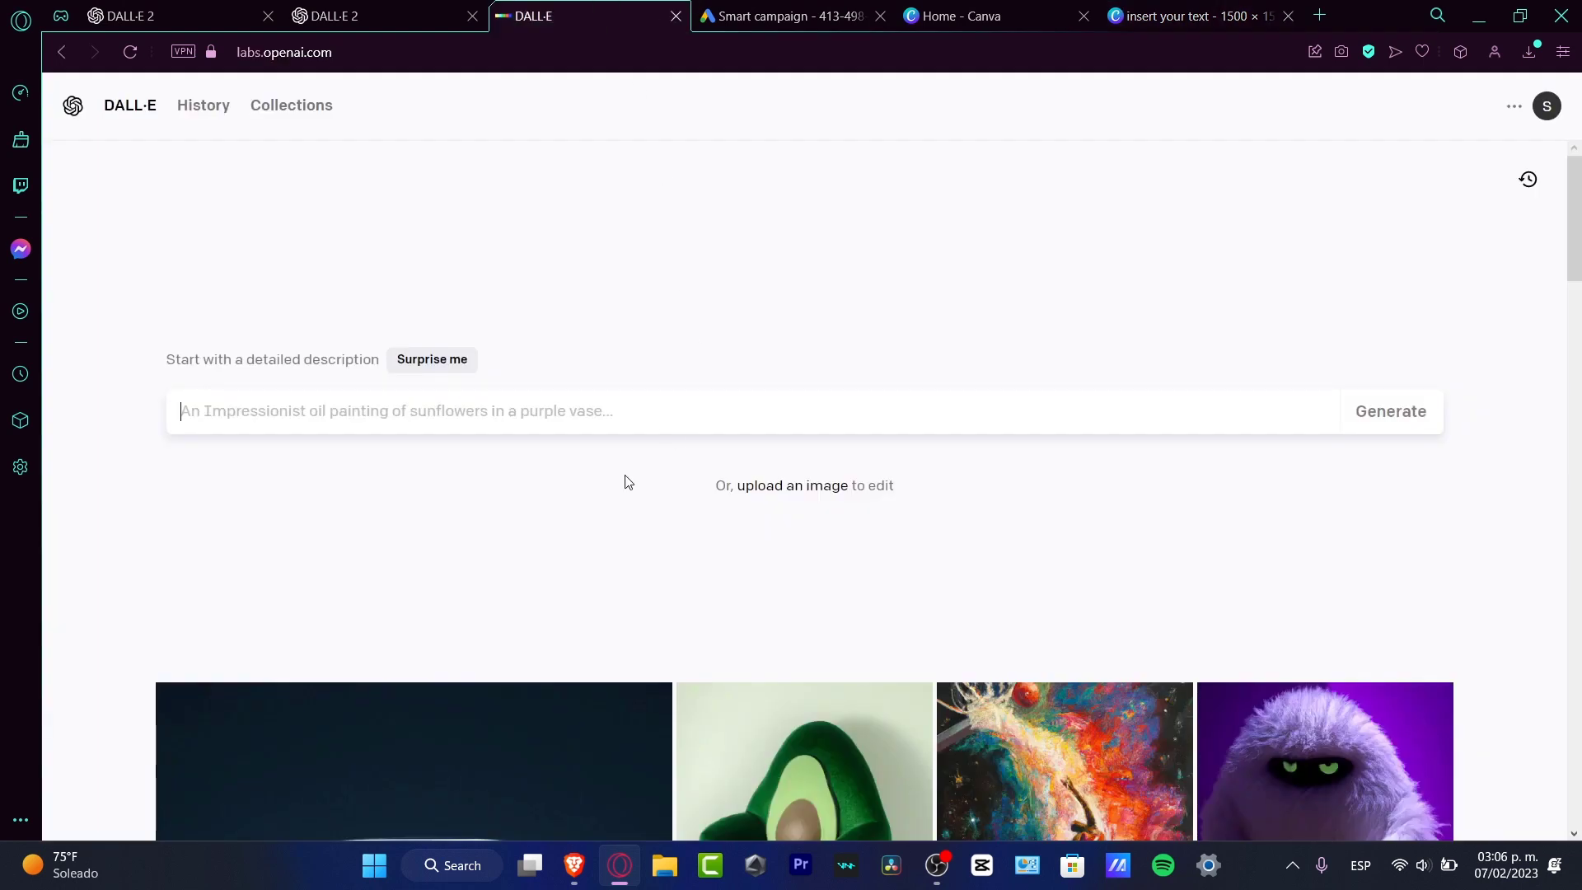
# Step: Generate 'a unicorn head pumping out of a smartphone, digital art 4k' and open the pink-background image
pyautogui.write('a unicorn h')
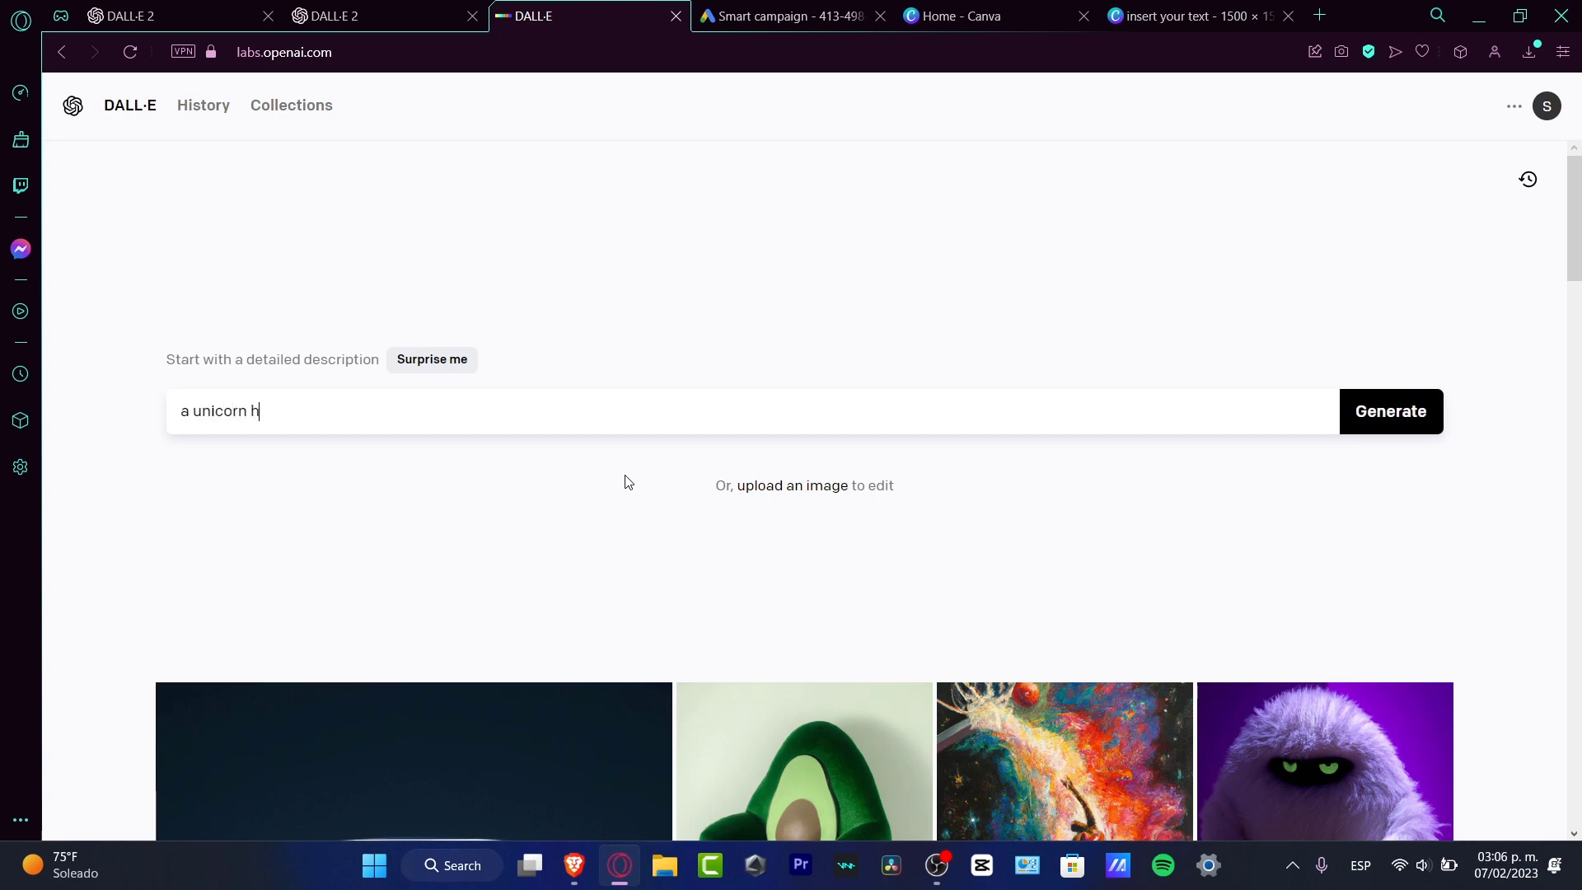
pyautogui.write('ead pumping out of a smartp')
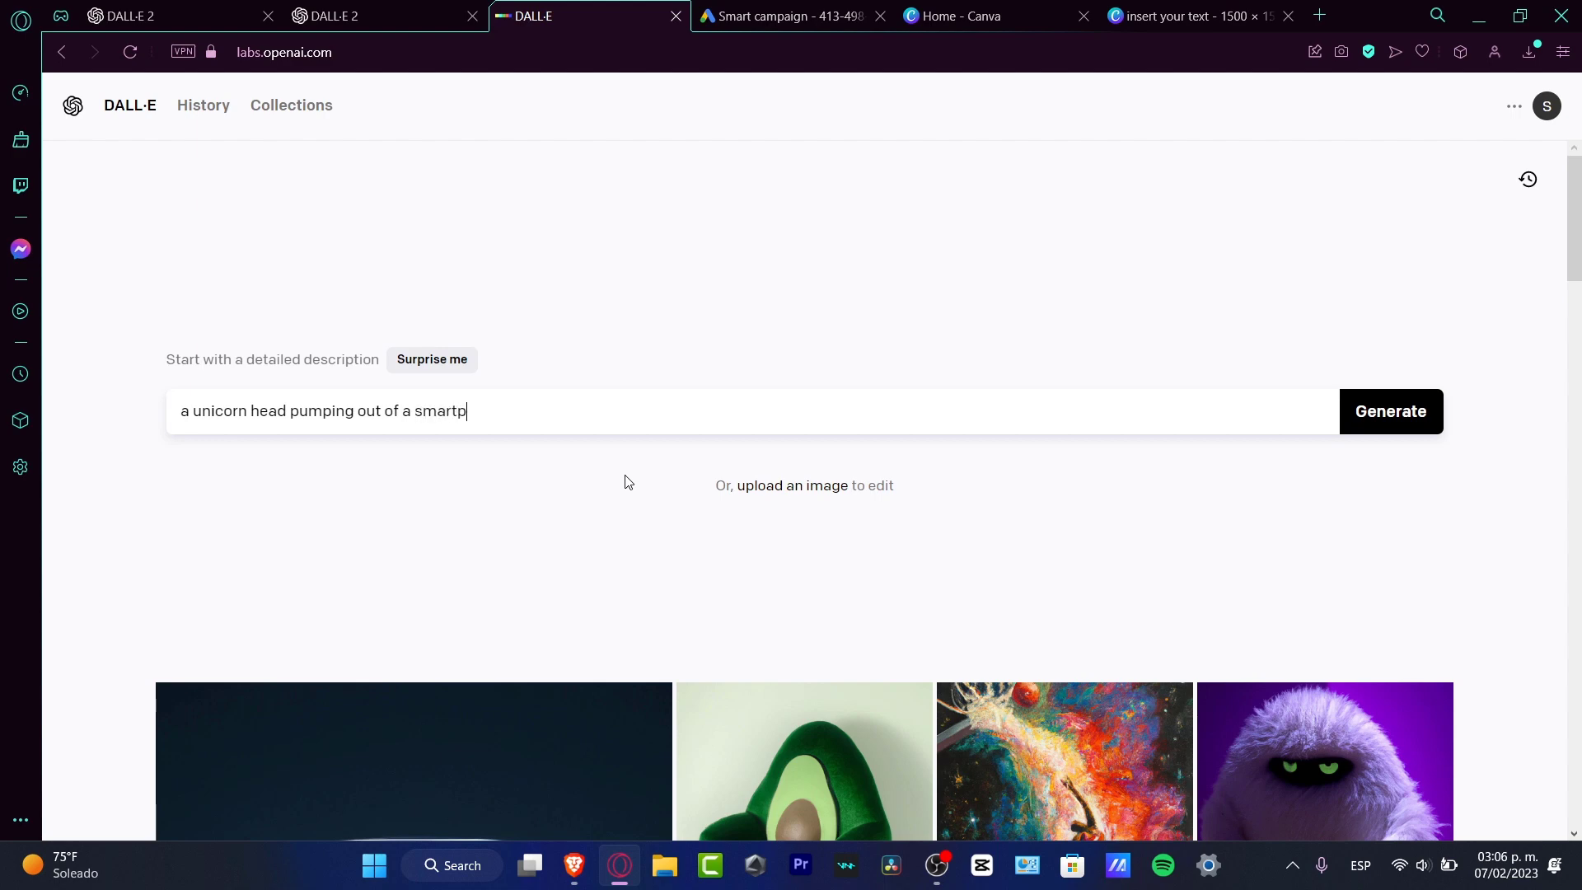
pyautogui.write('hone, digital')
pyautogui.write('art 4k')
pyautogui.press('Return')
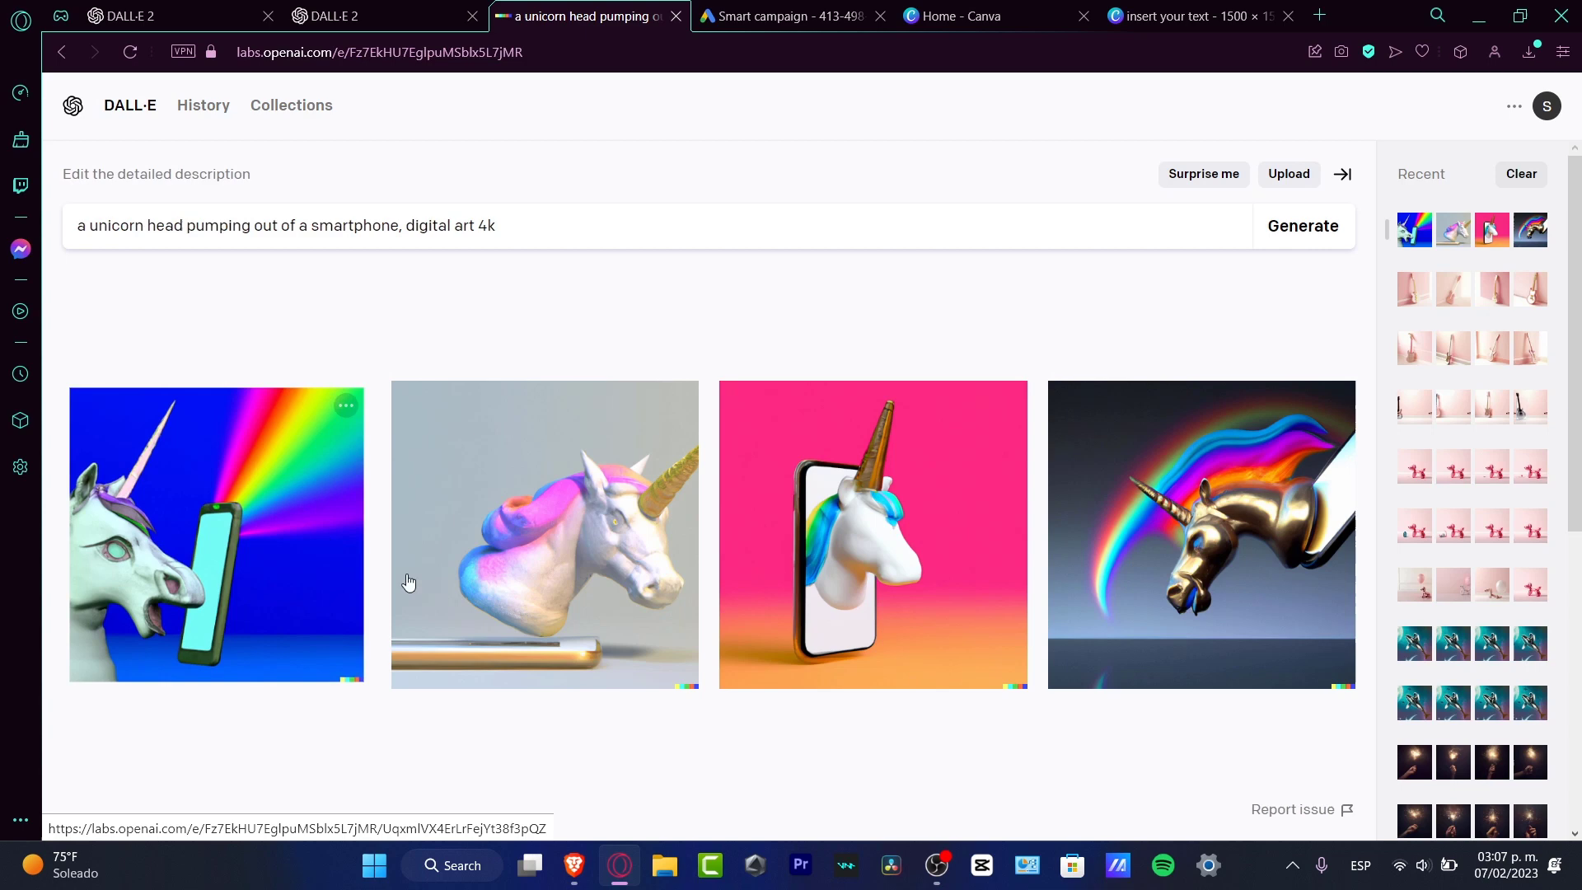
pyautogui.click(860, 478)
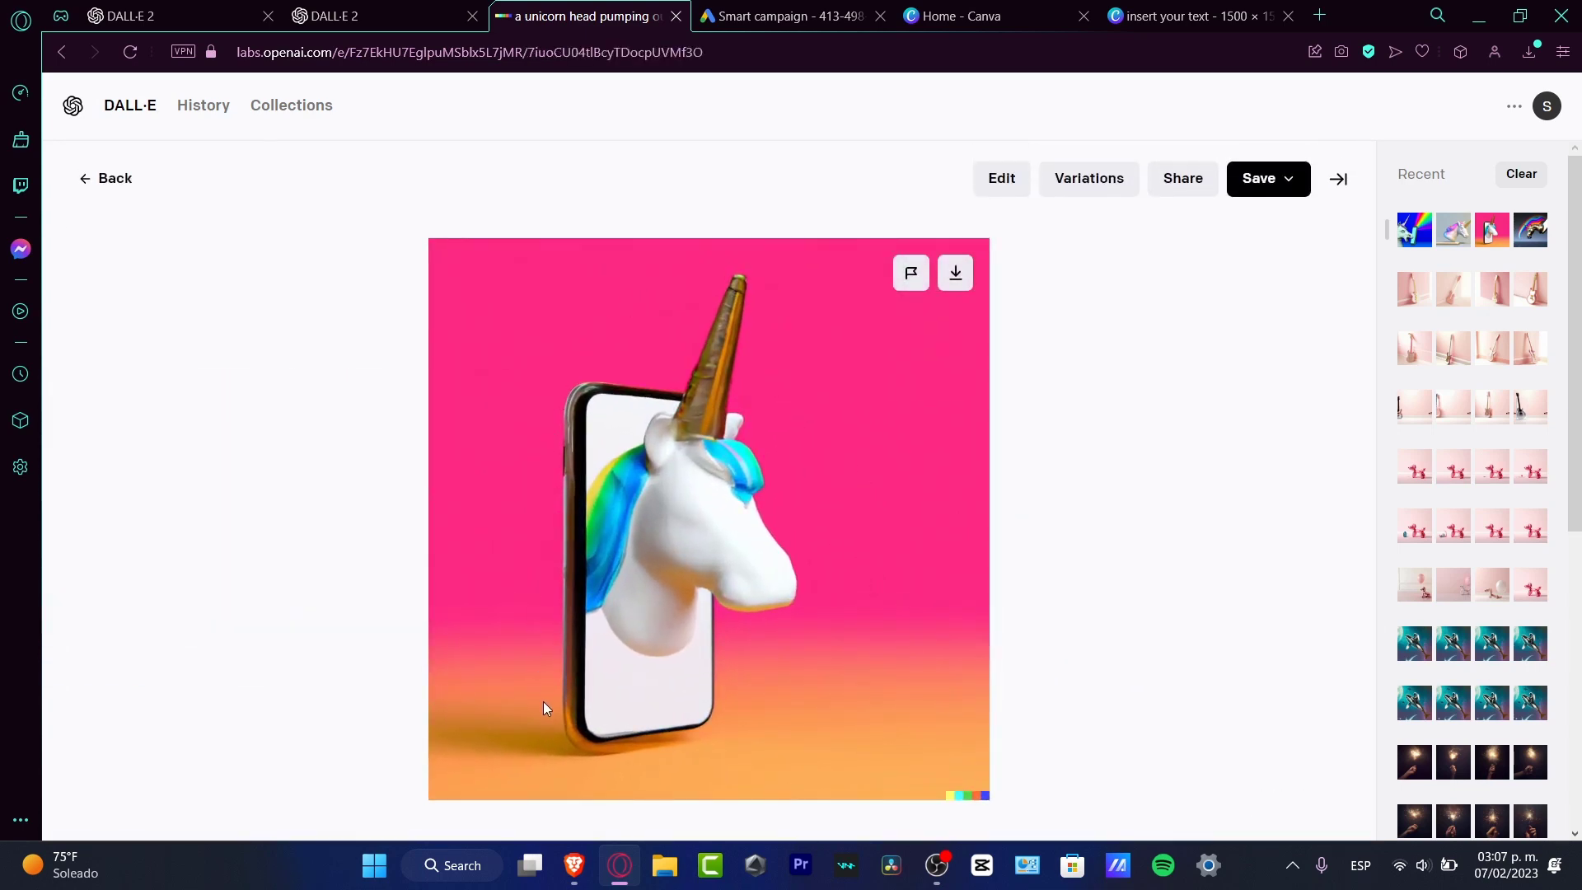
# Step: In the editor, erase the unicorn's head, jaw, horn, mane and the phone edge
pyautogui.click(1004, 178)
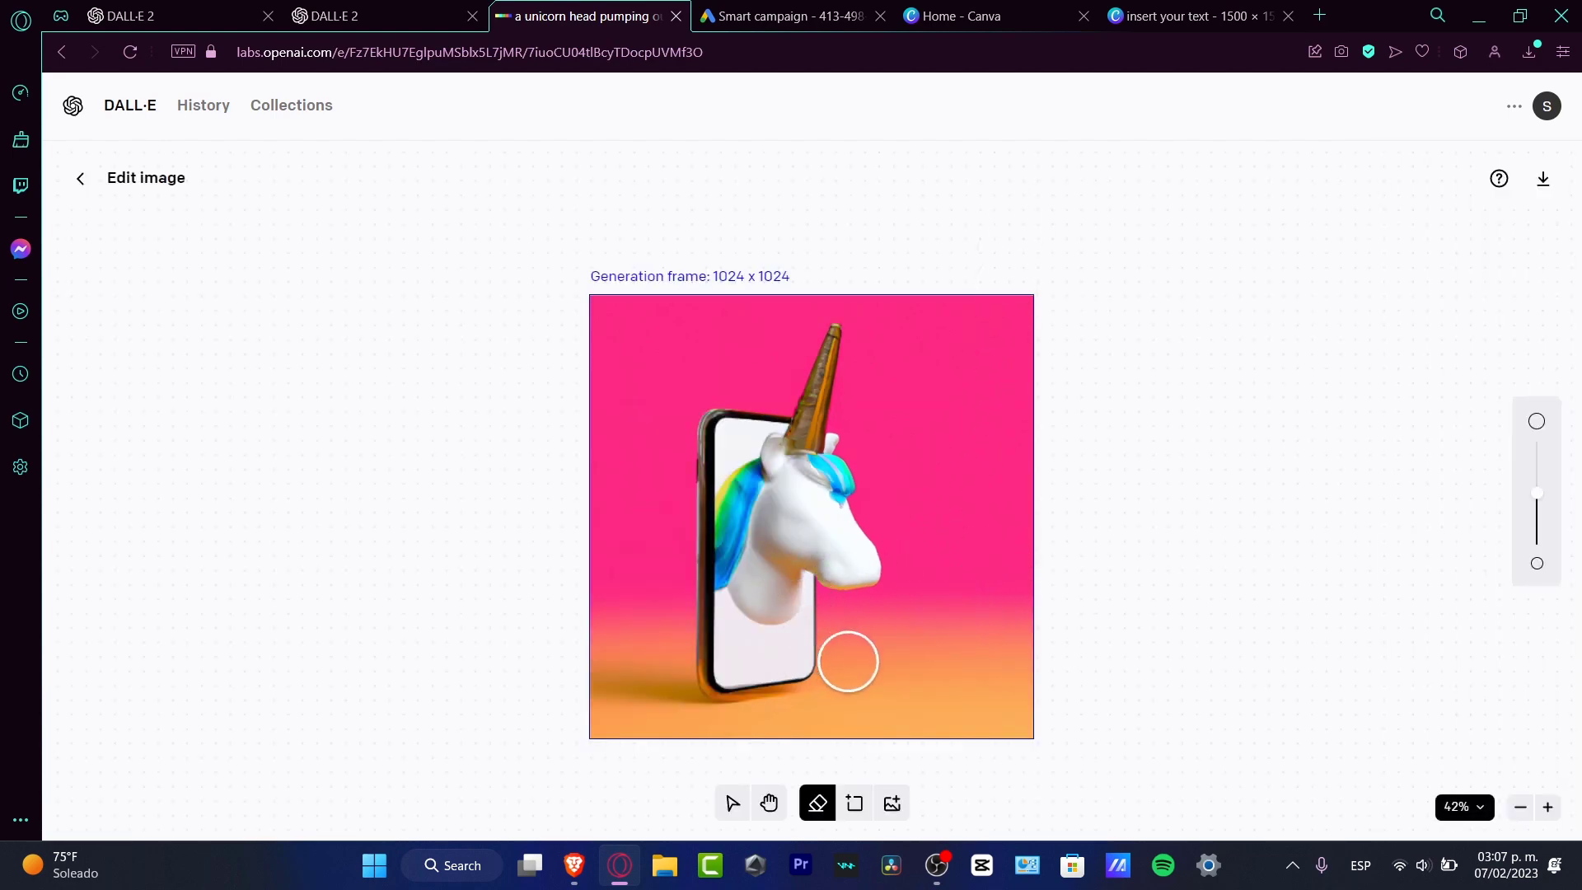
pyautogui.moveTo(791, 516); pyautogui.dragTo(803, 521)
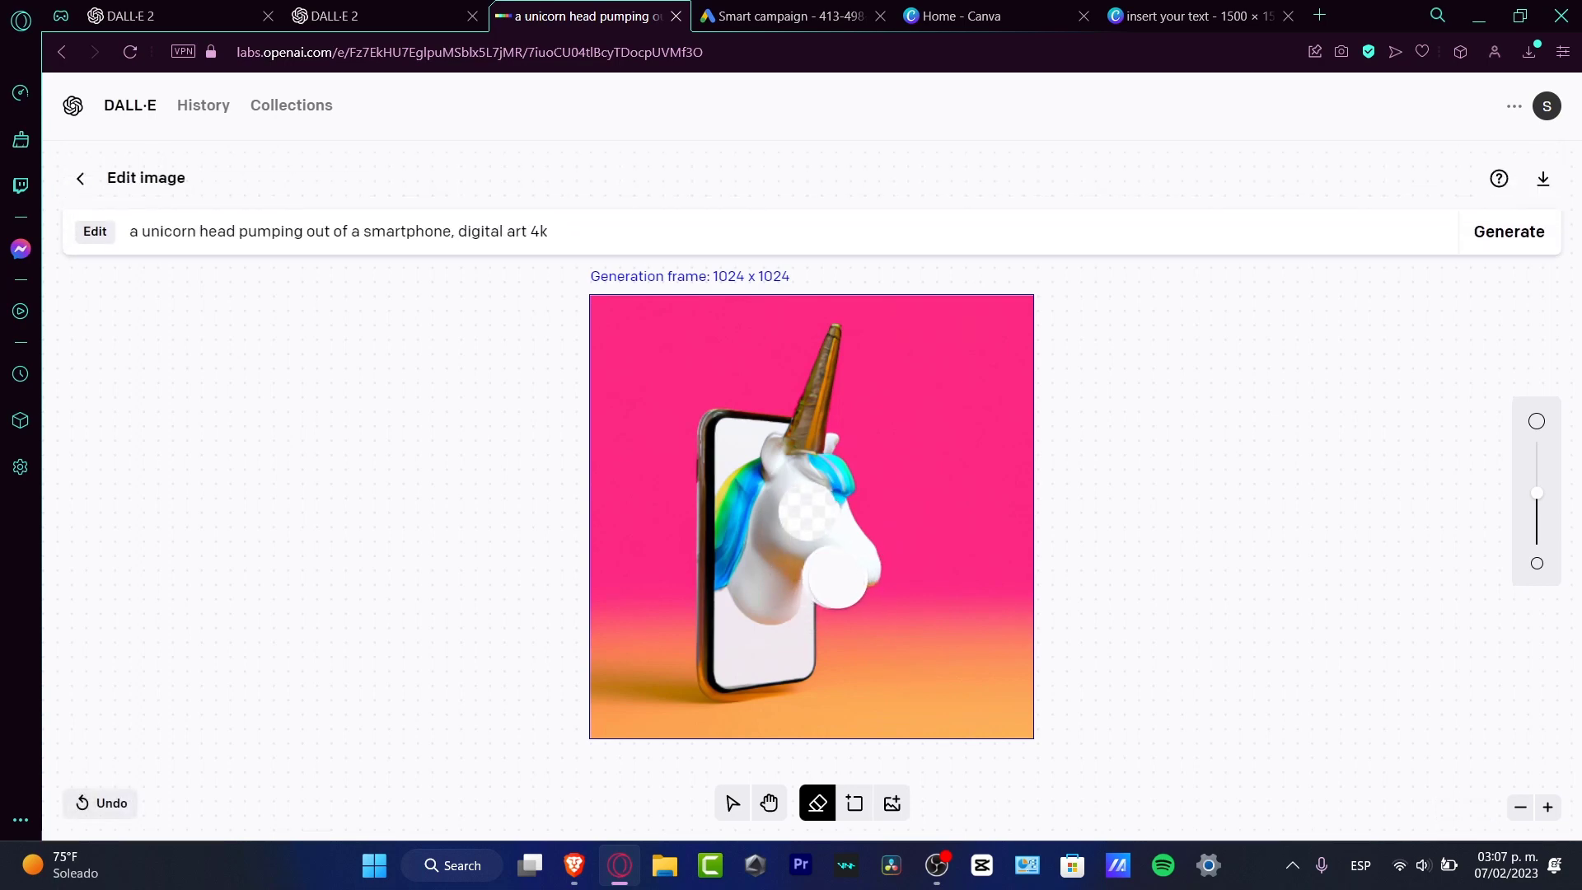
pyautogui.moveTo(844, 581); pyautogui.dragTo(857, 609)
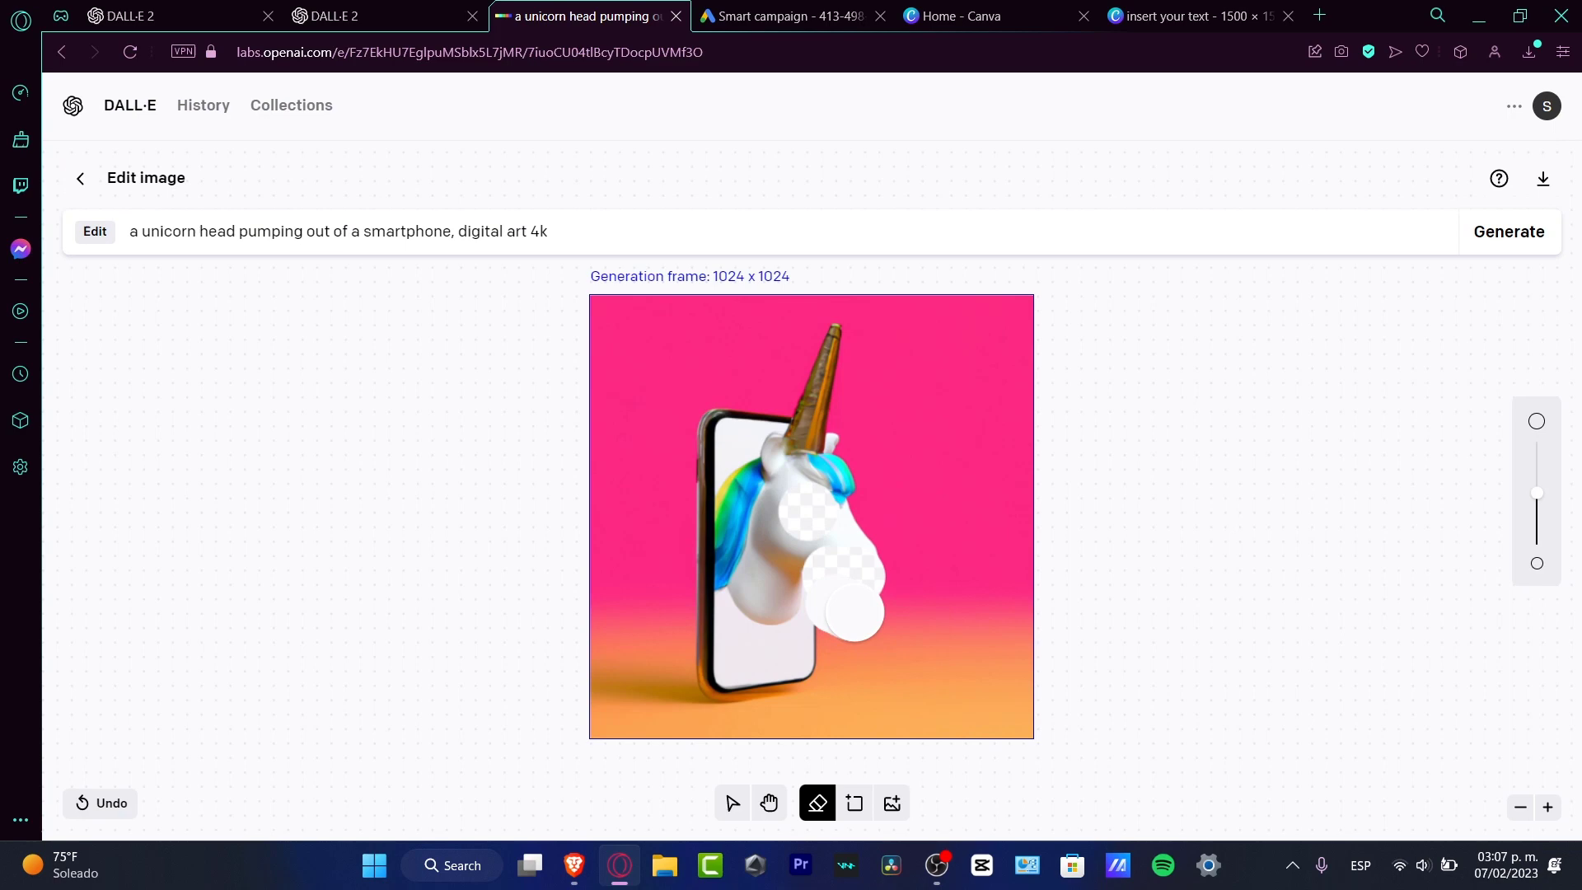
pyautogui.moveTo(682, 522)
pyautogui.mouseDown()
pyautogui.moveTo(622, 480)
pyautogui.moveTo(704, 513)
pyautogui.moveTo(712, 480)
pyautogui.moveTo(637, 396)
pyautogui.moveTo(743, 443)
pyautogui.moveTo(840, 354)
pyautogui.mouseUp()
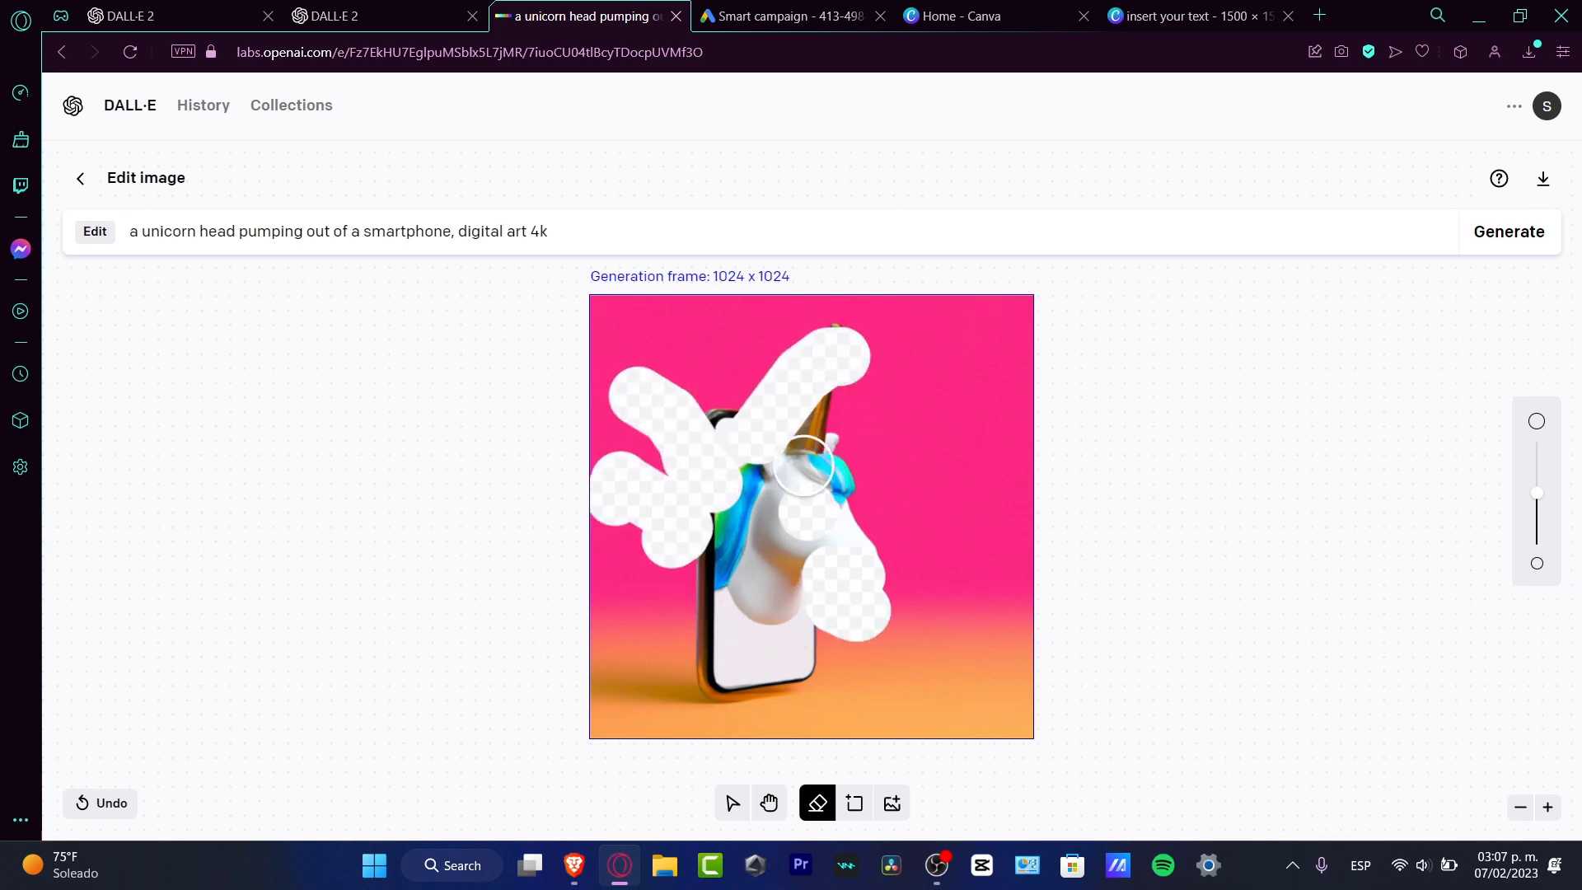
pyautogui.moveTo(890, 434); pyautogui.dragTo(919, 434)
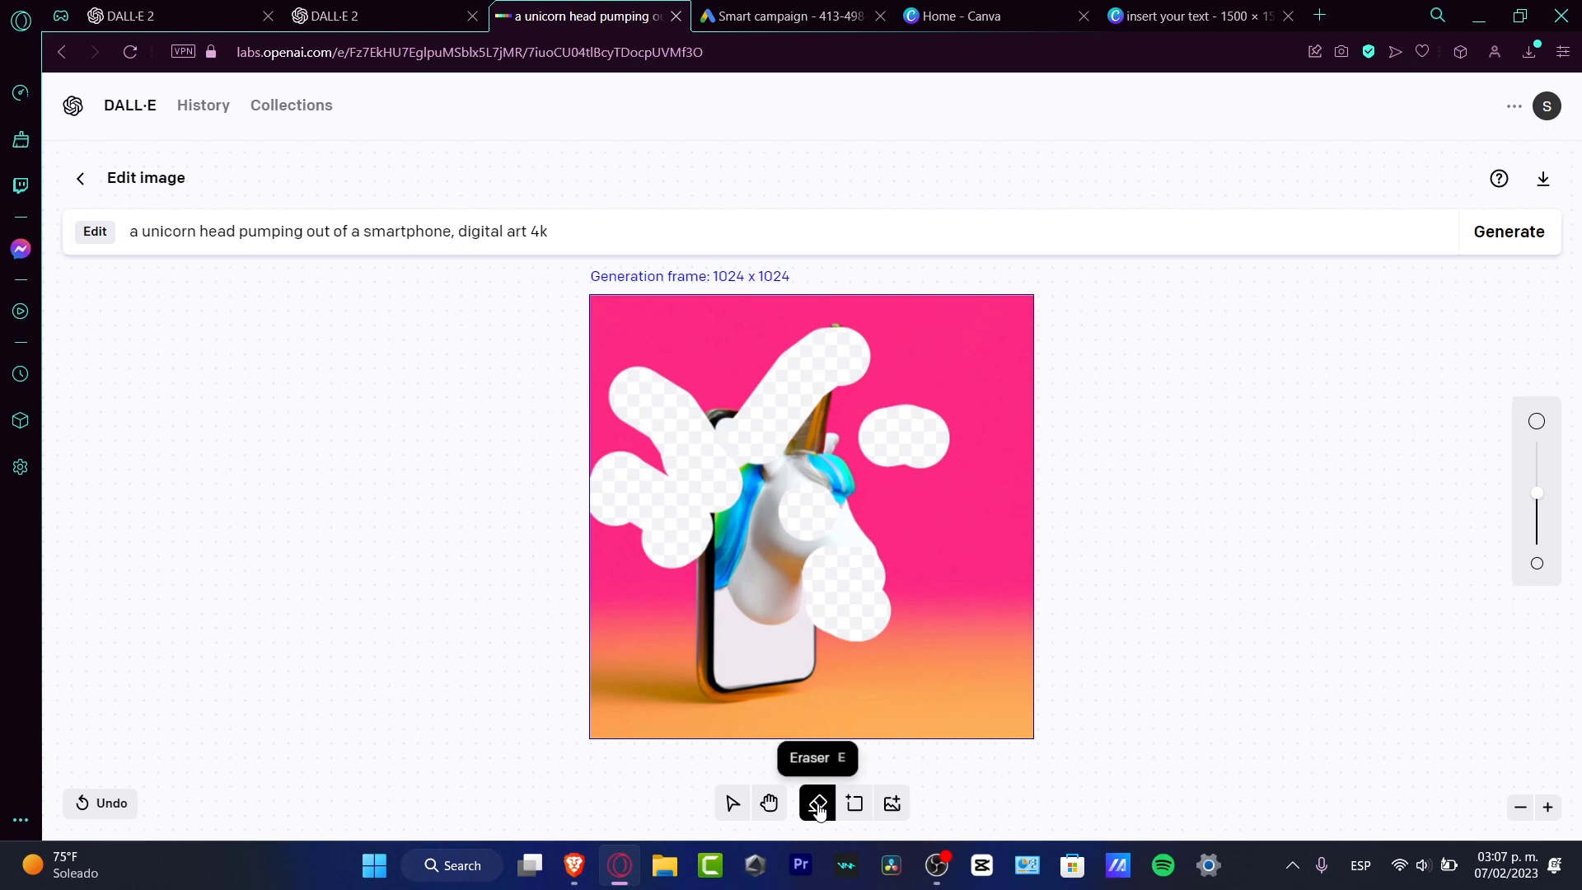
pyautogui.moveTo(875, 453); pyautogui.dragTo(839, 455)
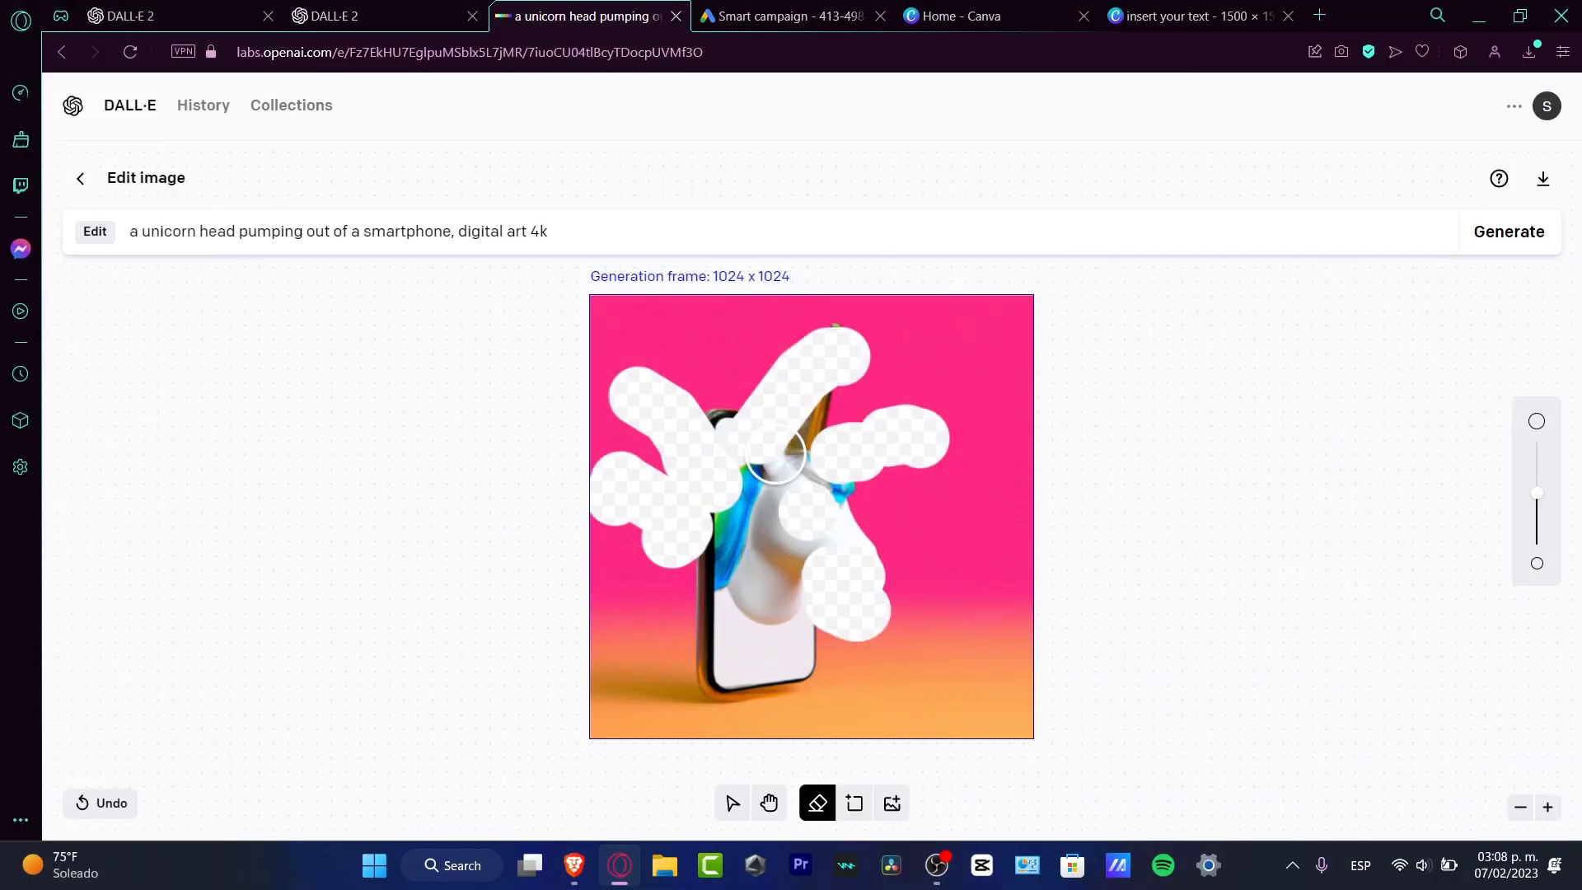
# Step: Discard the erased edits and open the account's credits page
pyautogui.click(80, 176)
pyautogui.click(931, 182)
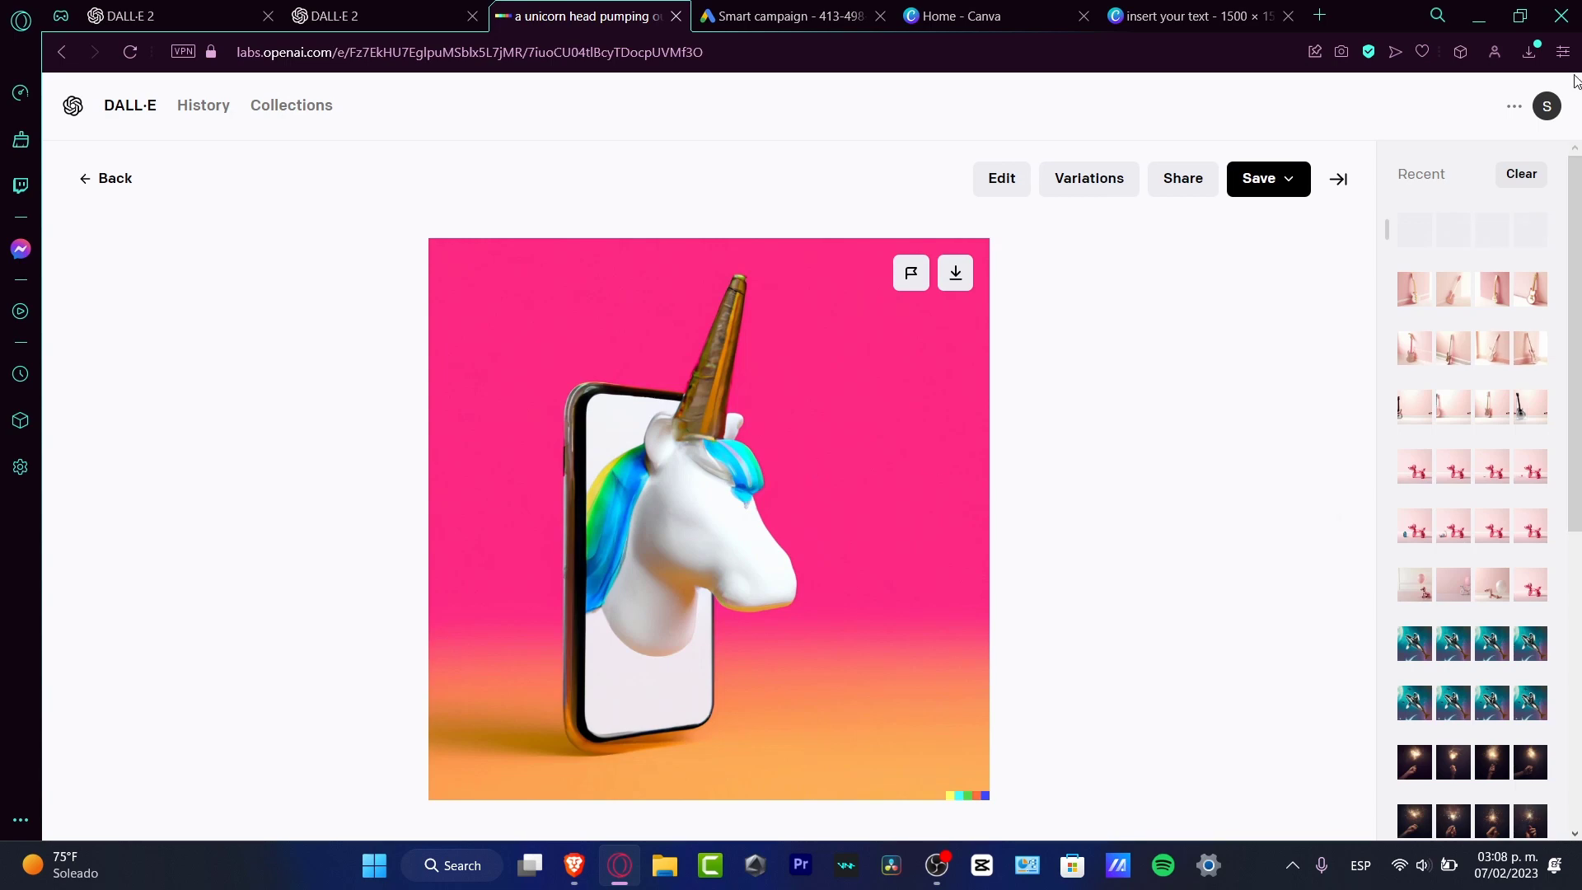
pyautogui.click(1546, 106)
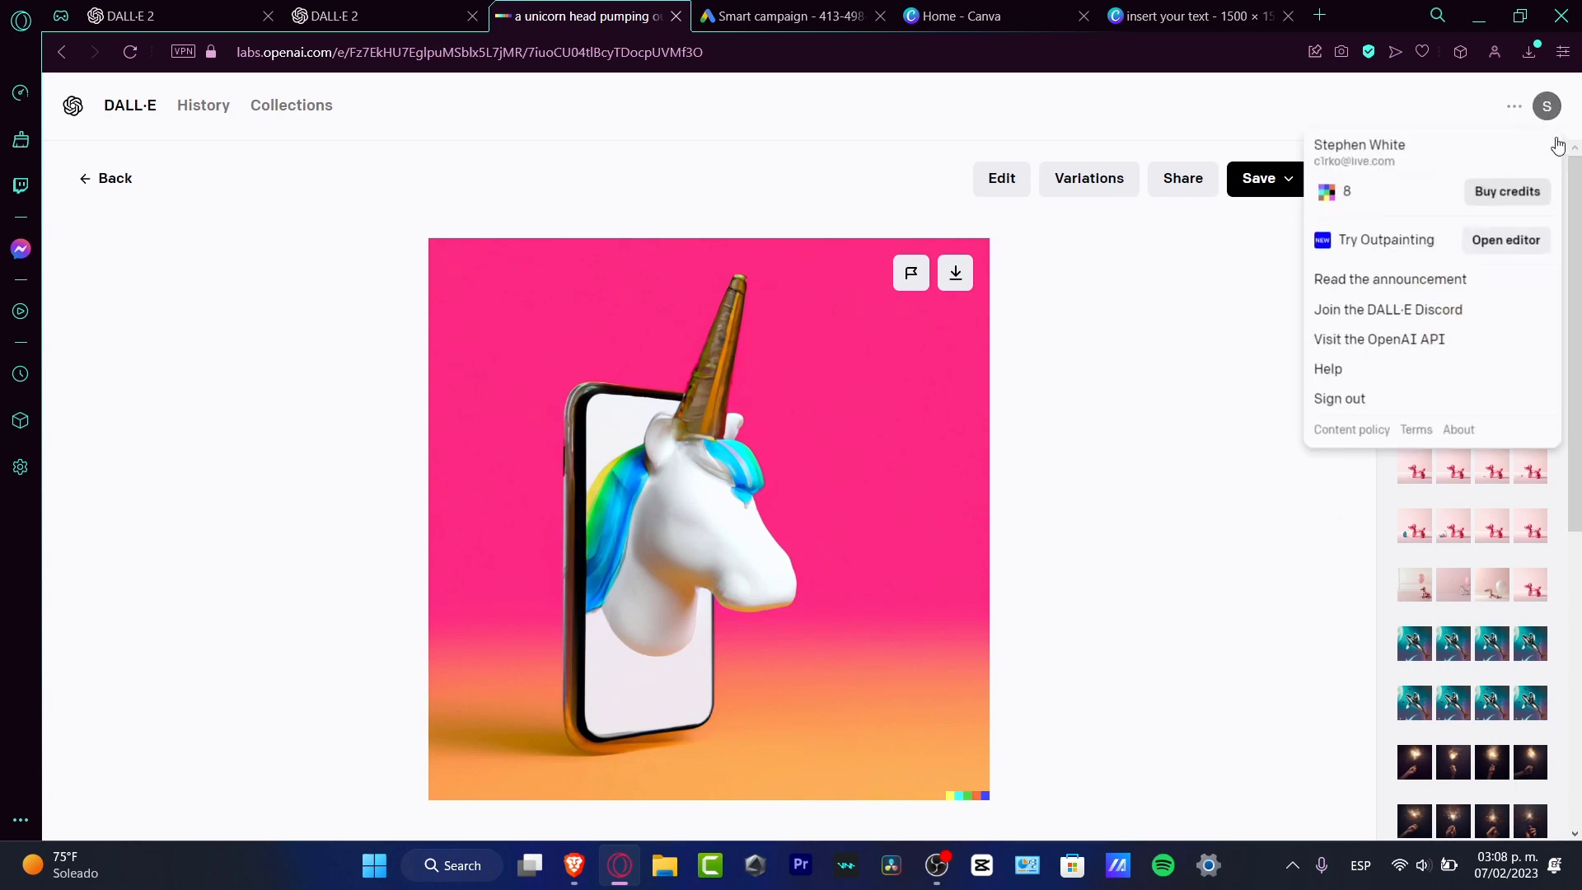
pyautogui.click(1401, 204)
# Step: Buy the 115-credit pack for $15
pyautogui.click(449, 7)
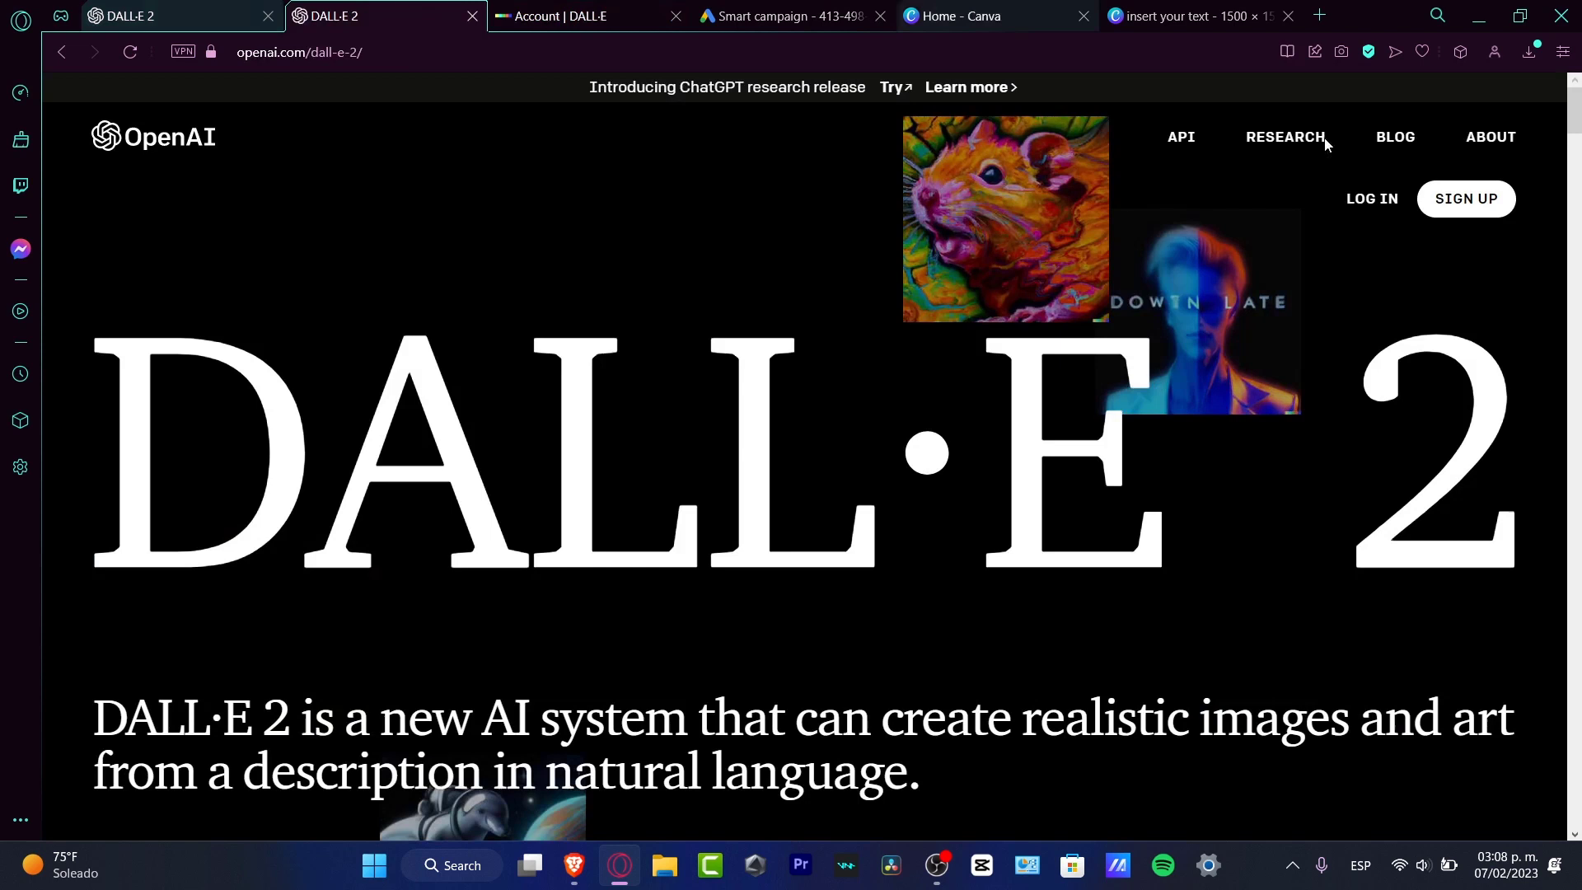
pyautogui.click(577, 16)
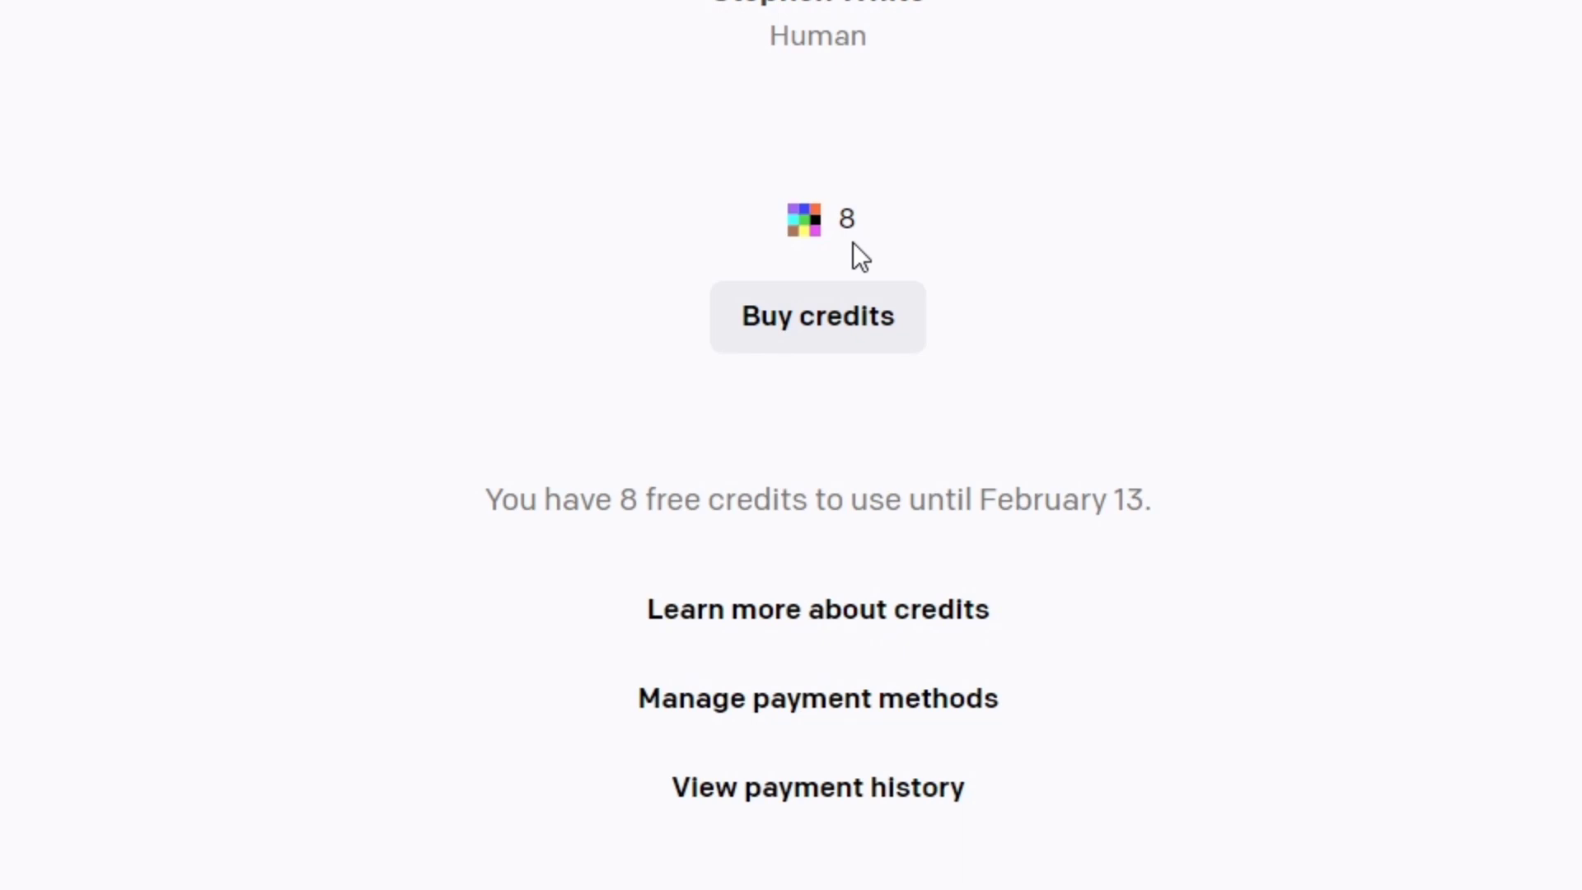
pyautogui.click(880, 342)
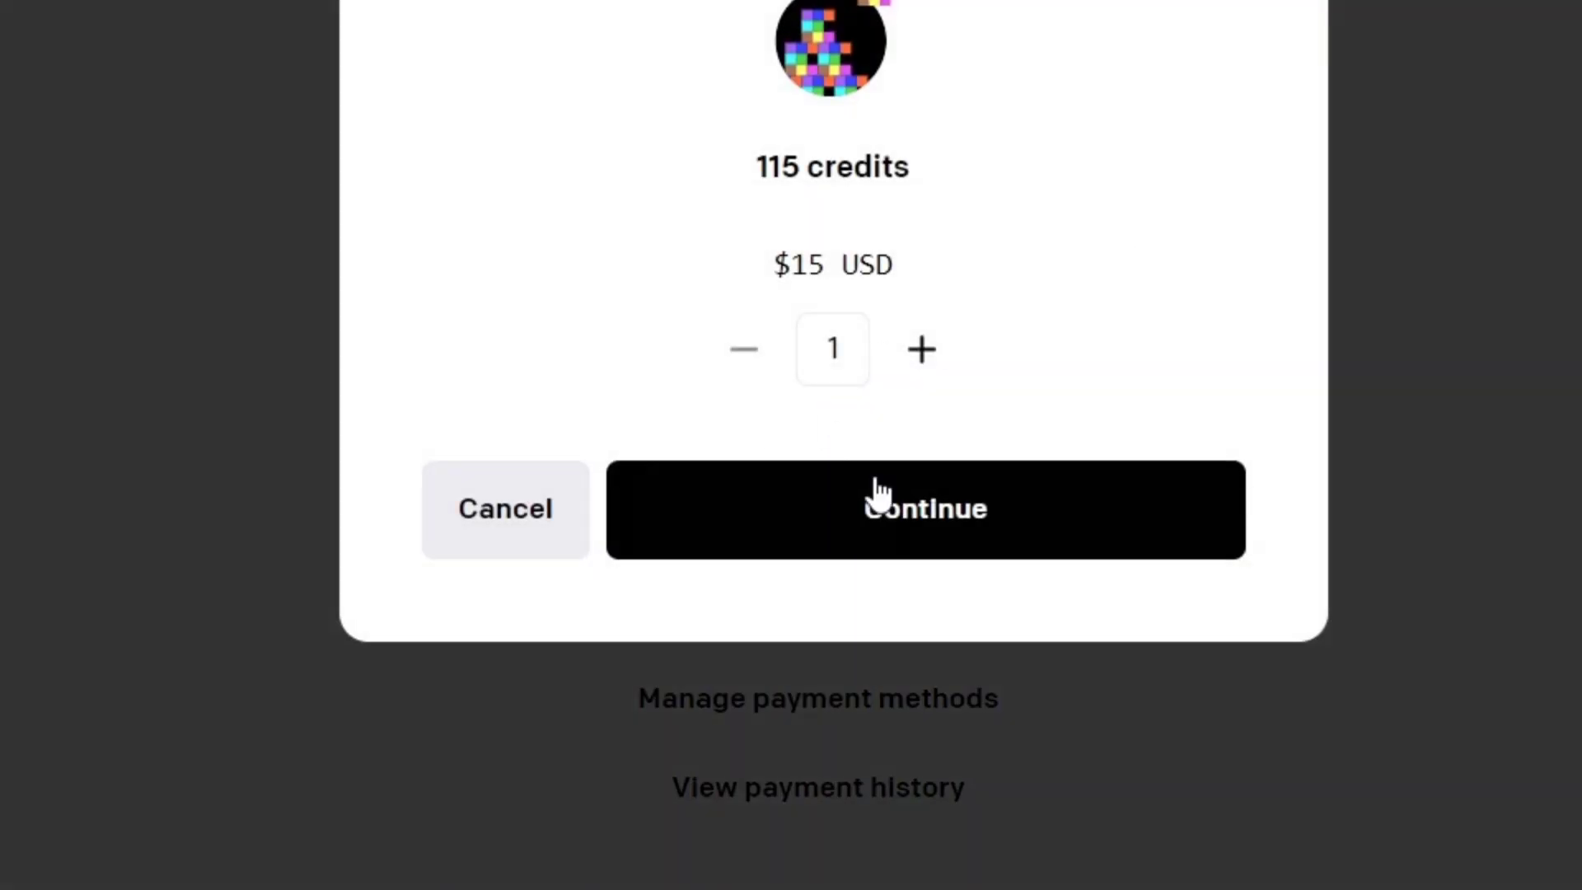
pyautogui.click(883, 513)
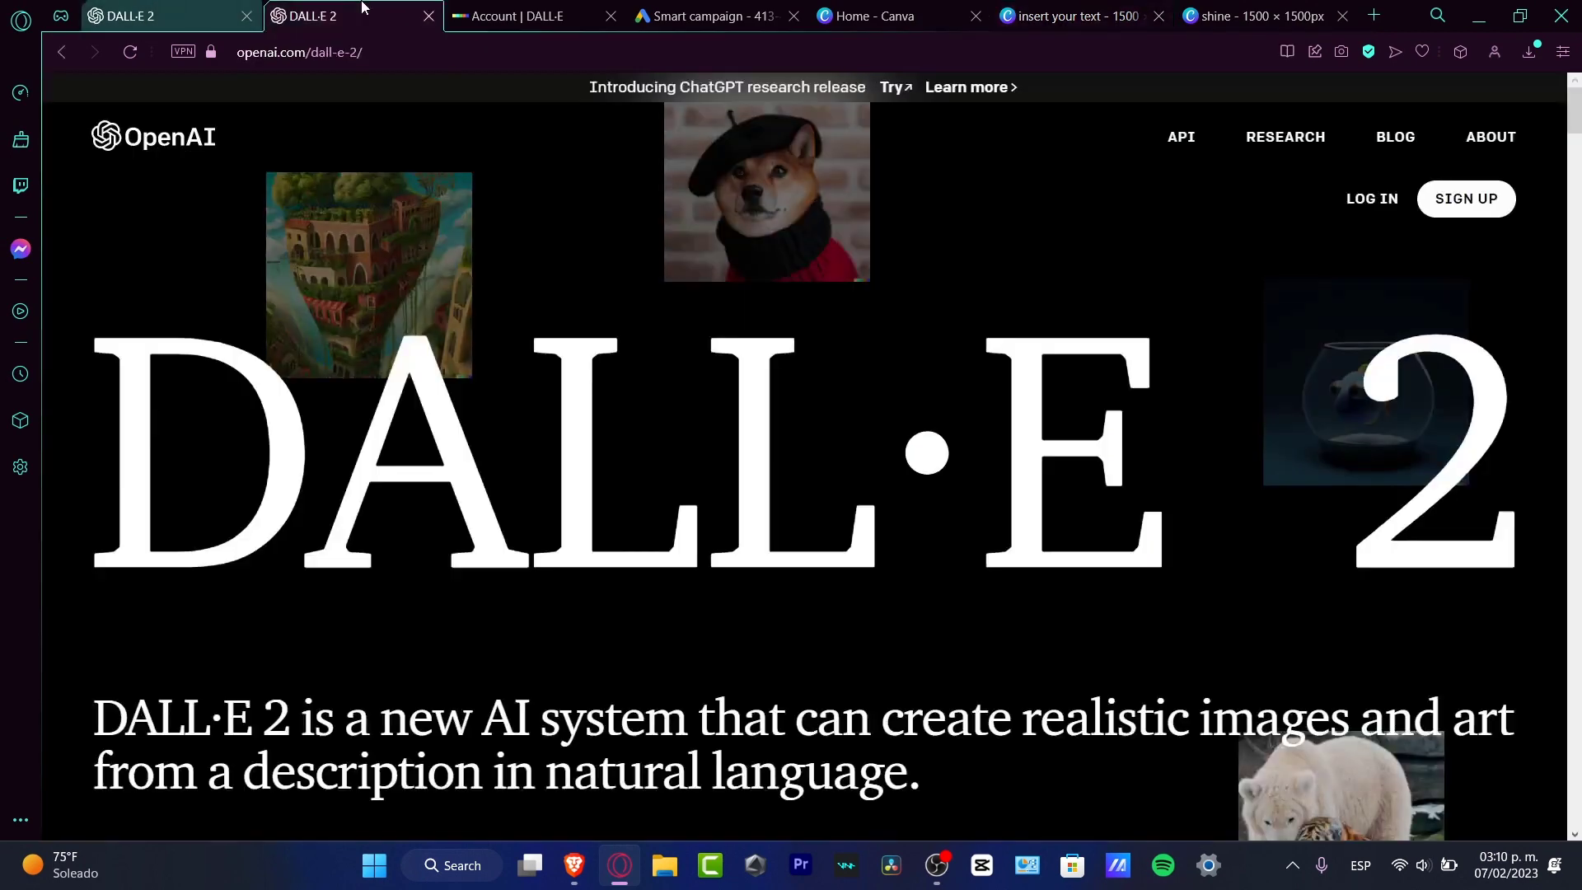
# Step: Move from the DALL·E tab back to the Canva shine design and reselect the SIGN UP NOW text
pyautogui.click(154, 12)
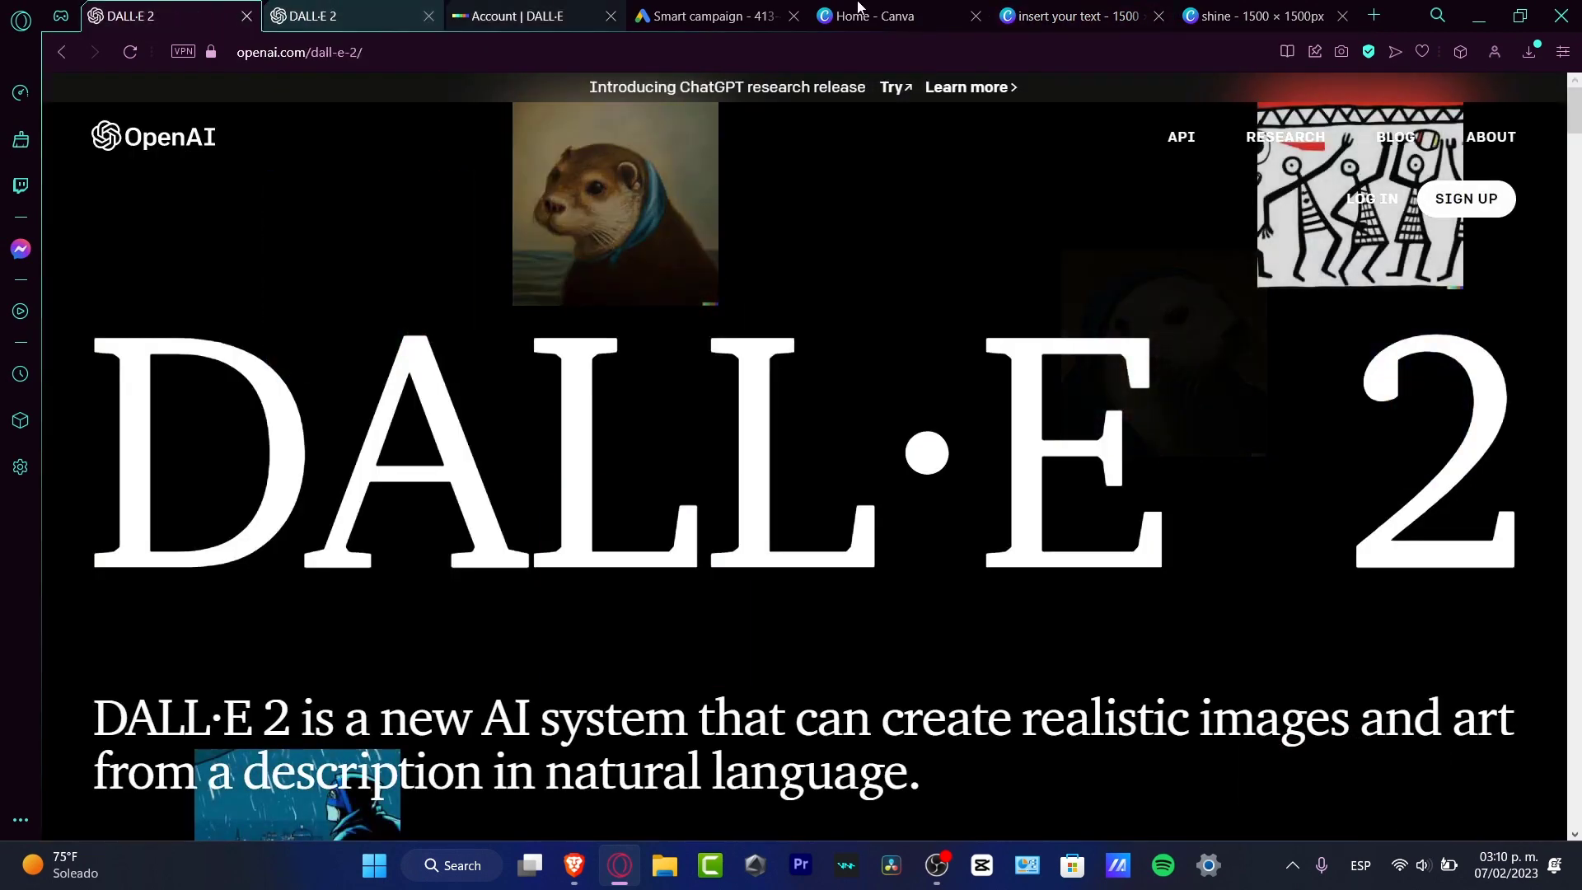
pyautogui.click(1071, 15)
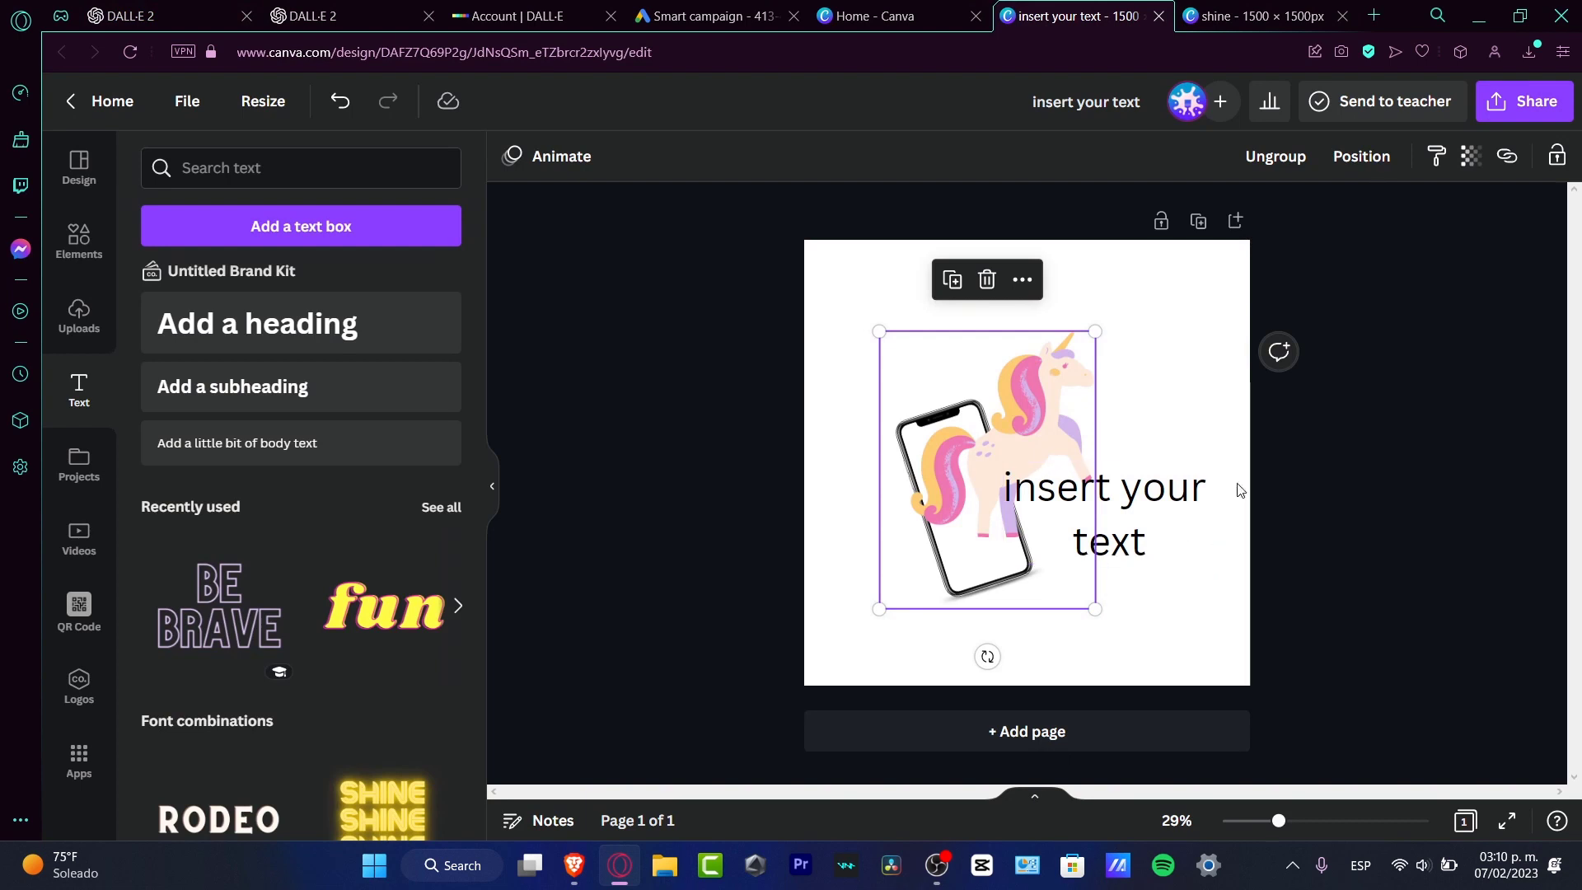
pyautogui.click(1103, 502)
pyautogui.click(1291, 16)
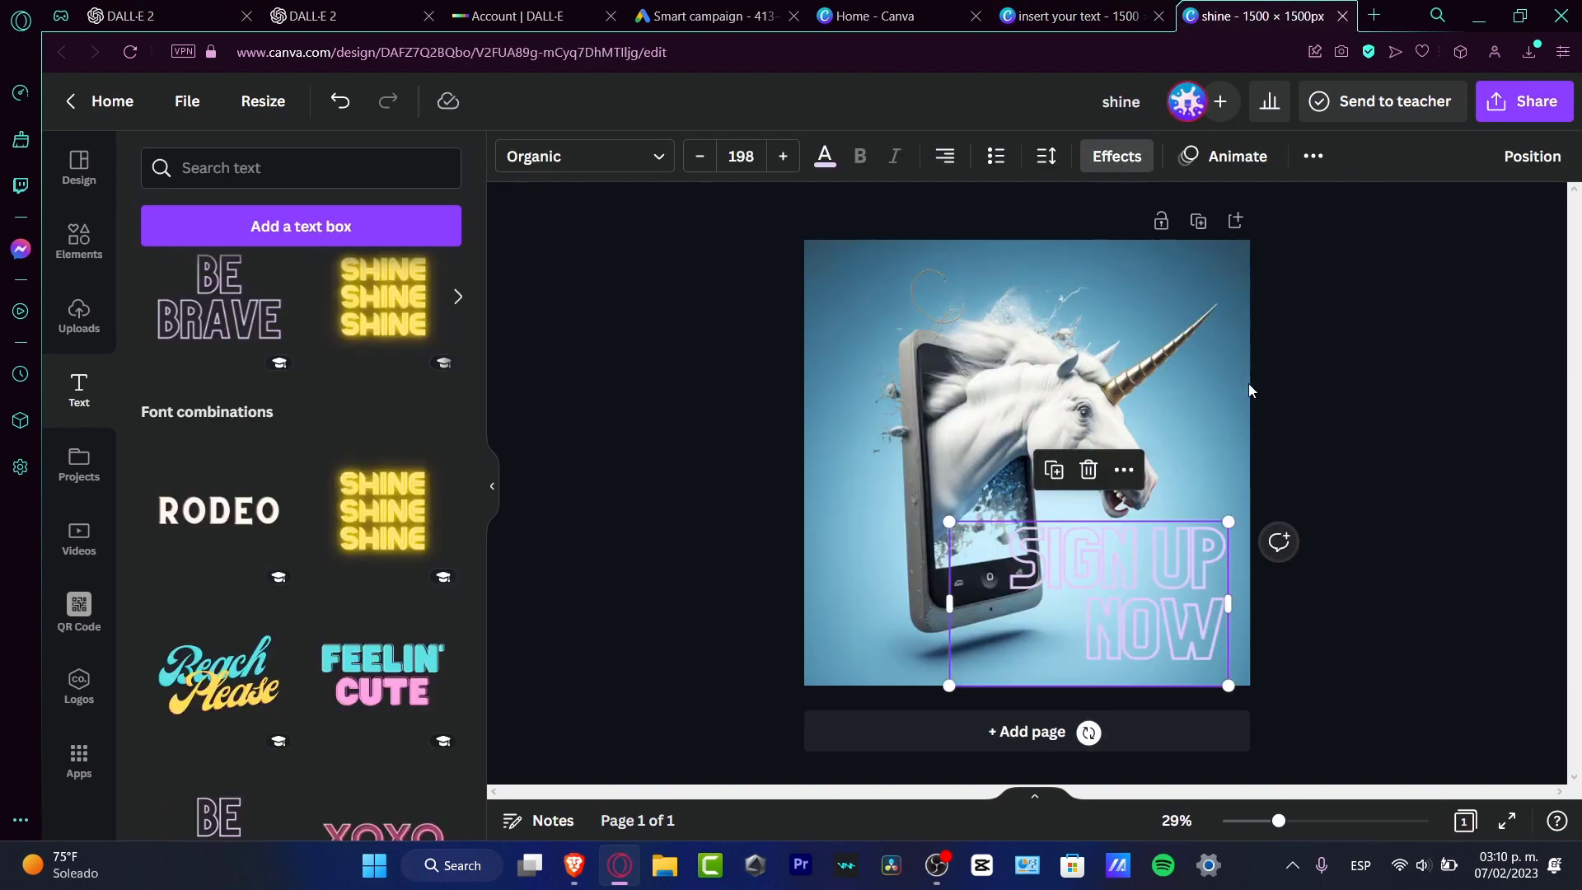
pyautogui.click(1455, 383)
pyautogui.click(1178, 564)
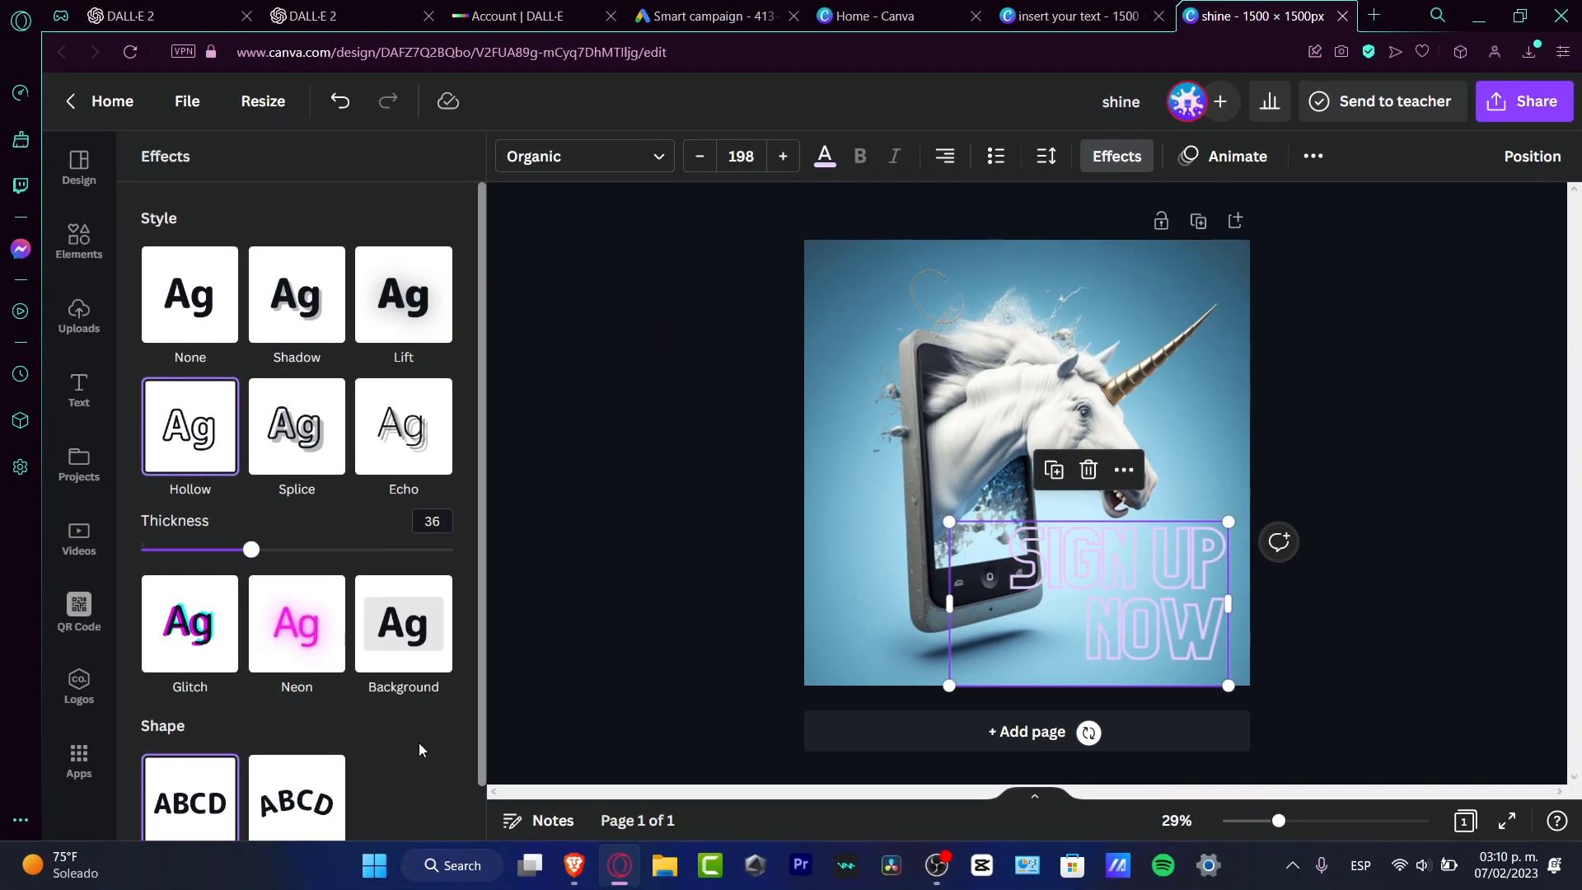
# Step: Try a glowing Neon effect on the text, then set its effects to None
pyautogui.scroll(-1, 419, 743)
pyautogui.click(297, 567)
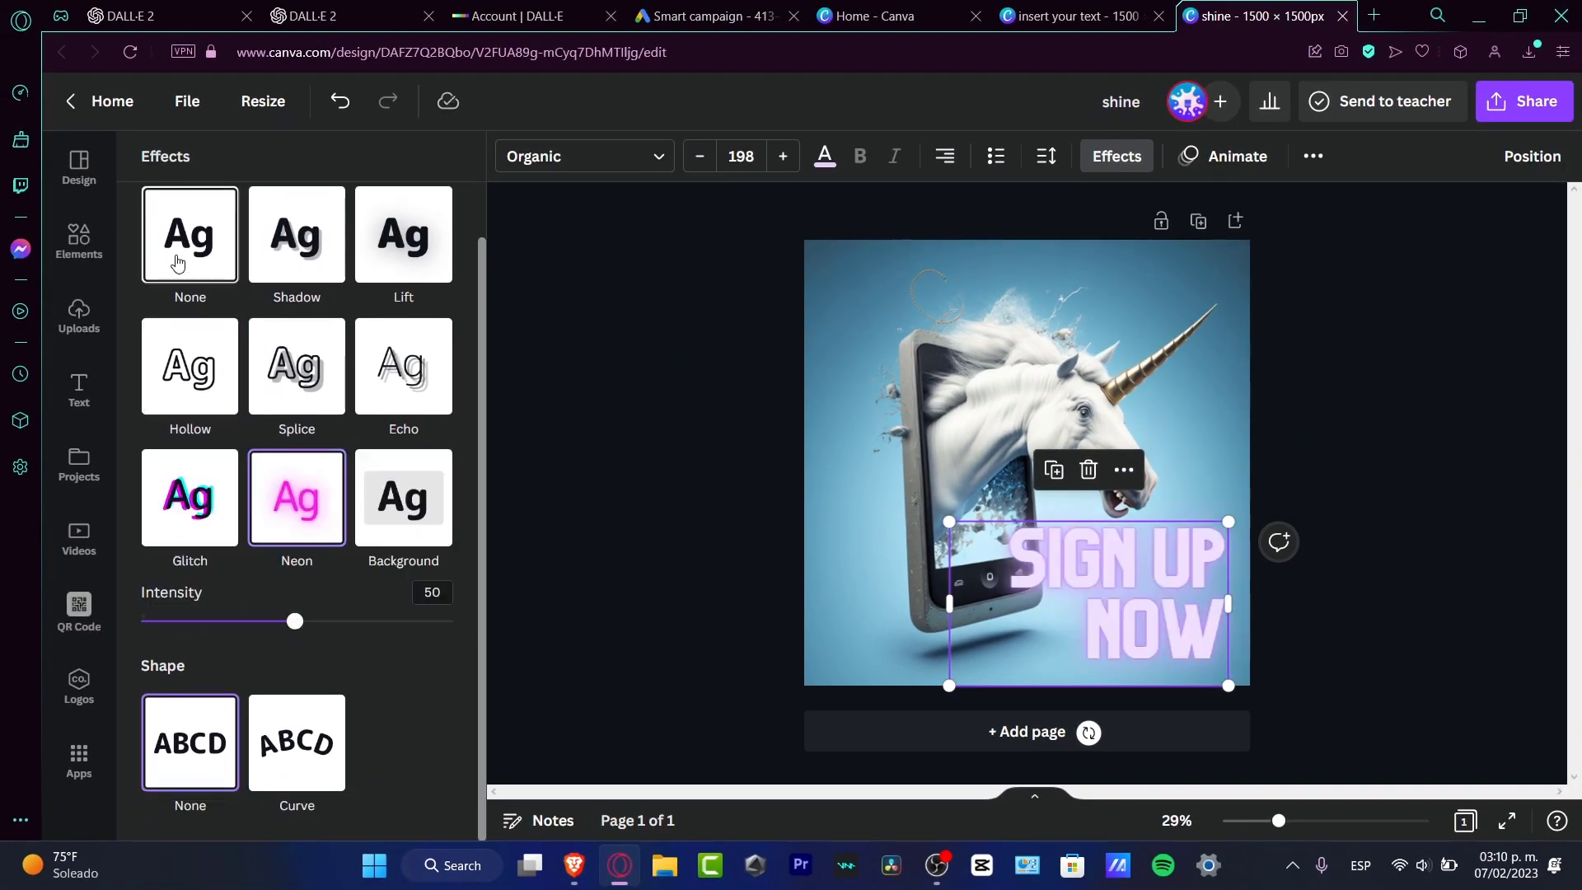
pyautogui.click(180, 259)
# Step: Apply the Neon animation from Exaggerate to SIGN UP NOW and raise its Intensity
pyautogui.click(1197, 164)
pyautogui.scroll(-7, 308, 635)
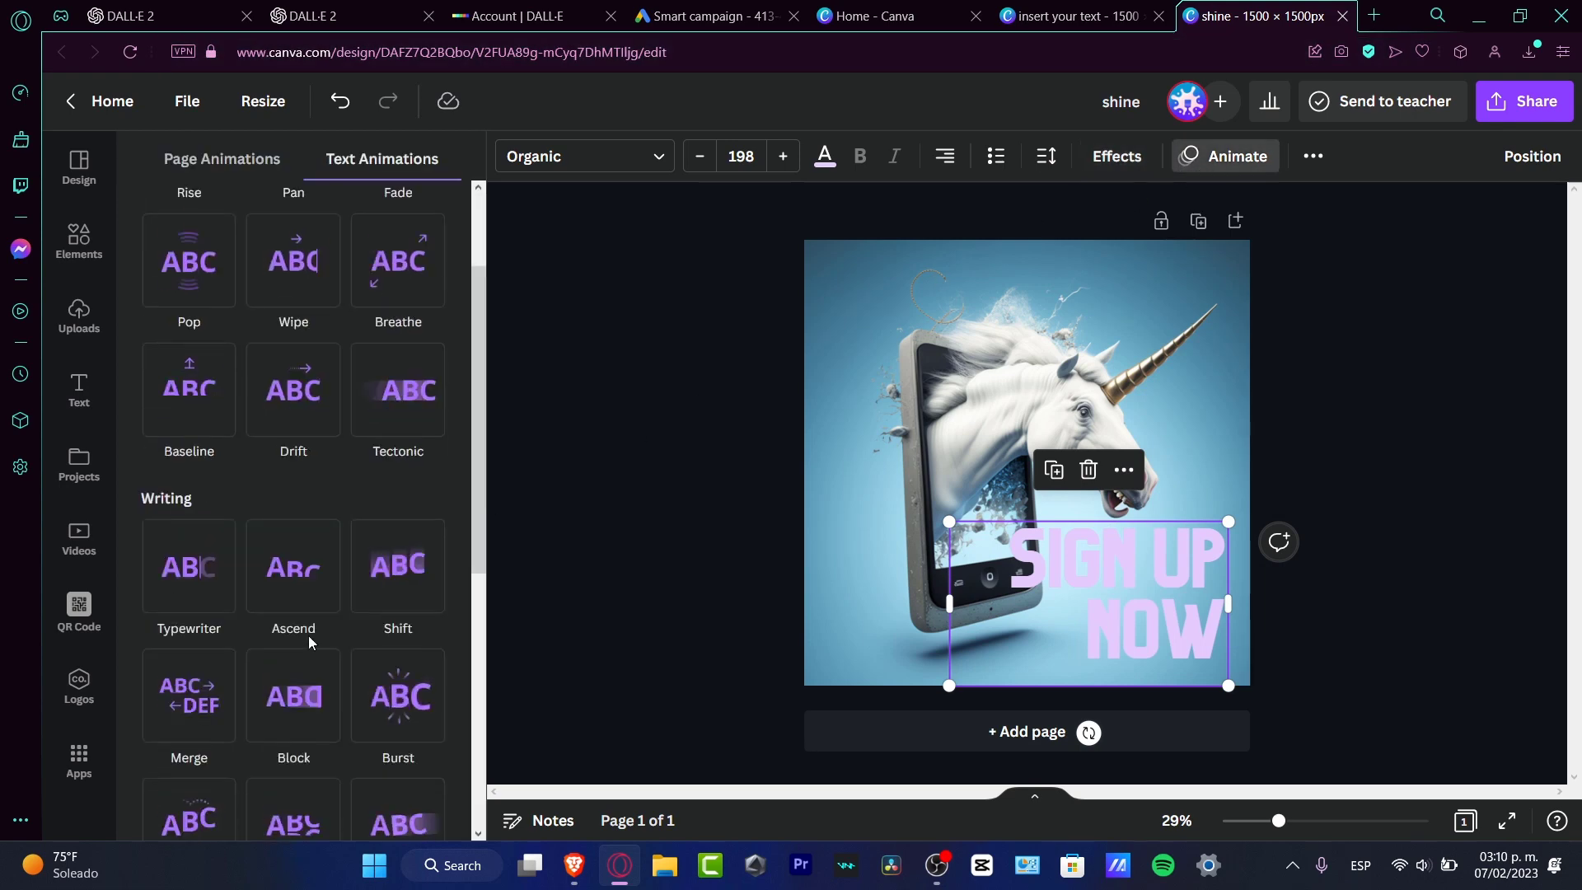
pyautogui.click(293, 659)
pyautogui.scroll(-4, 423, 651)
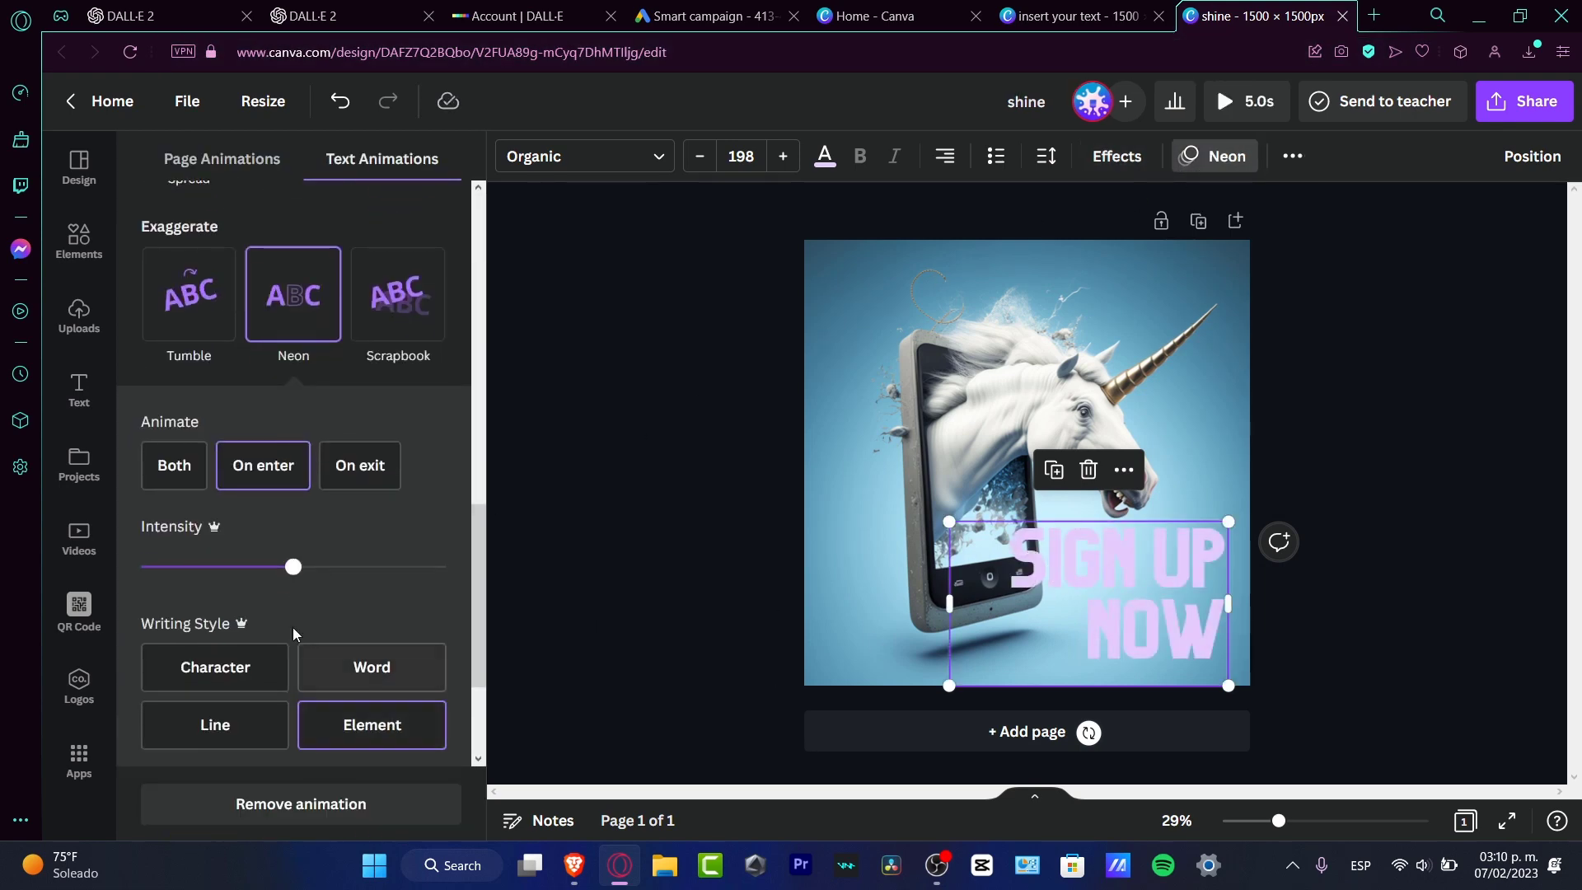
pyautogui.moveTo(296, 567); pyautogui.dragTo(355, 574)
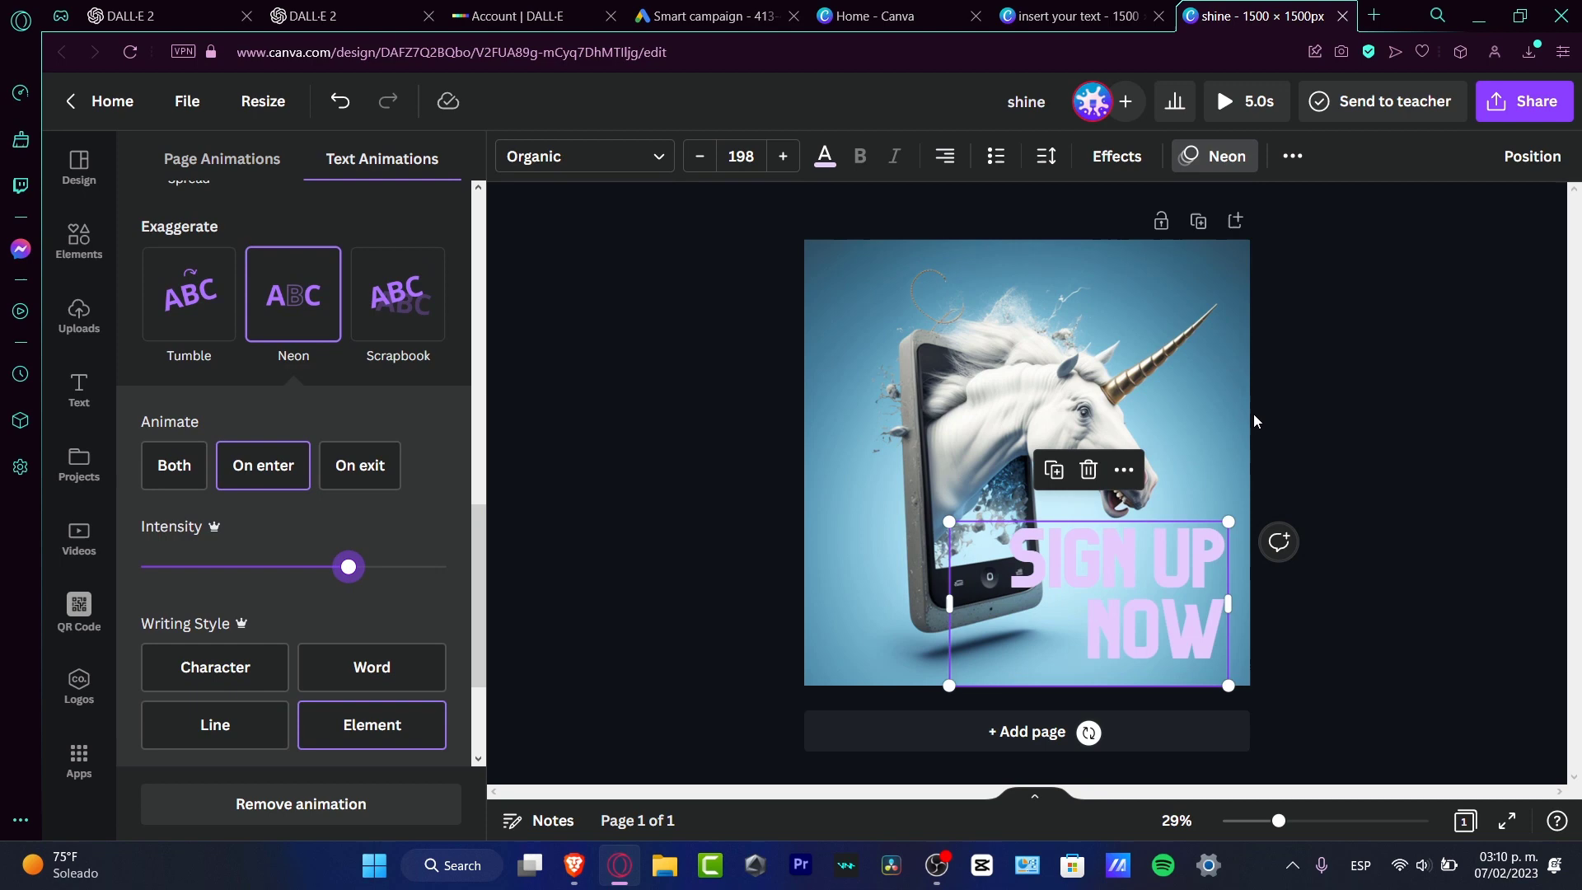
pyautogui.press('Escape')
pyautogui.click(1541, 107)
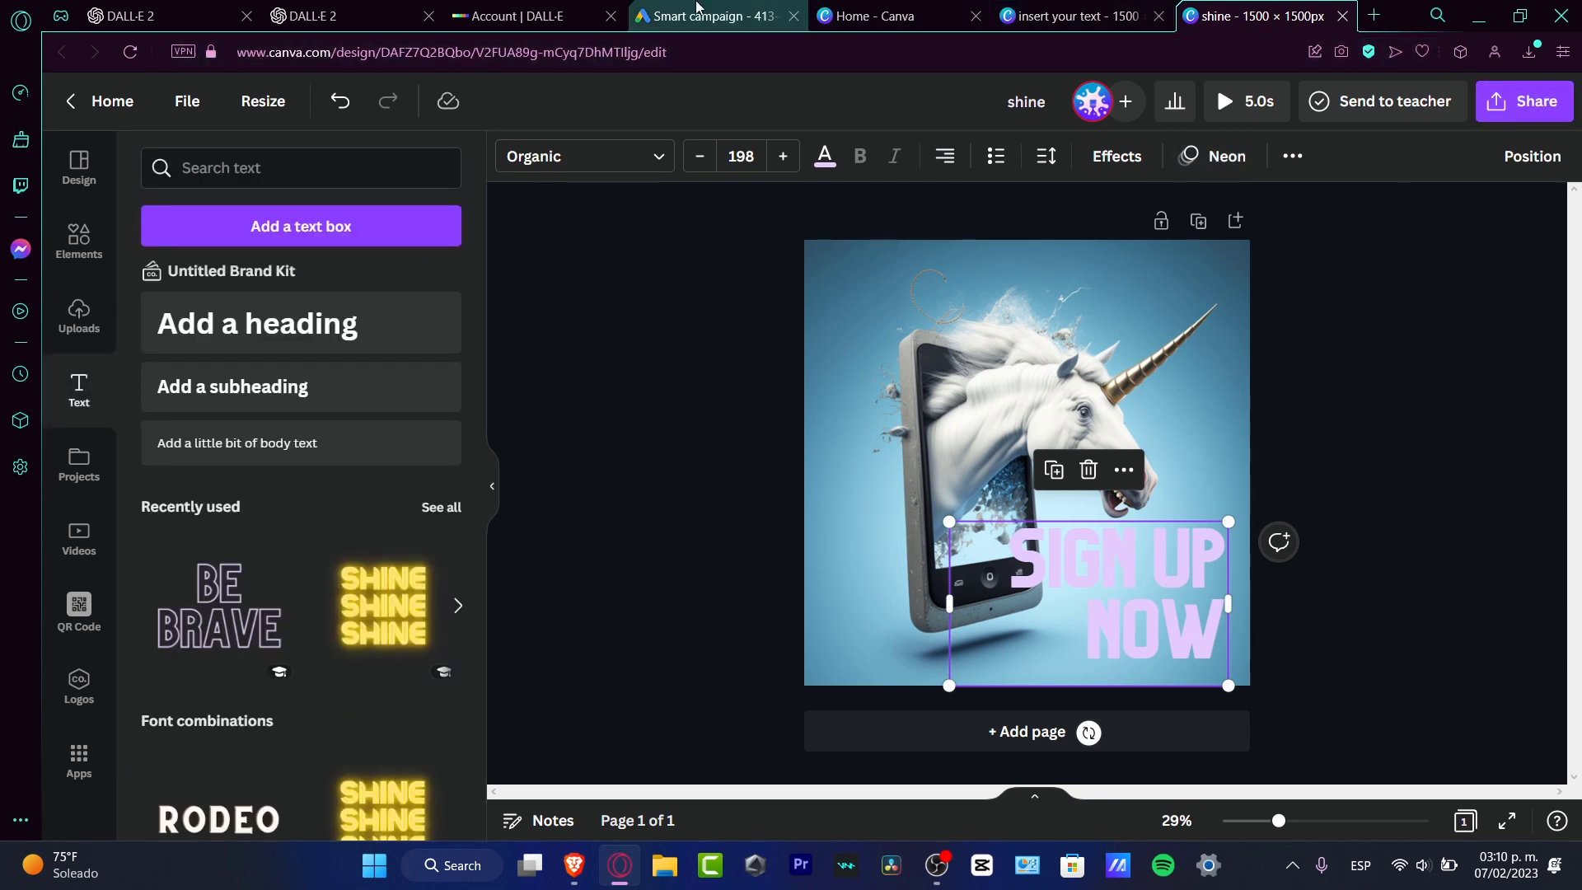
pyautogui.click(696, 8)
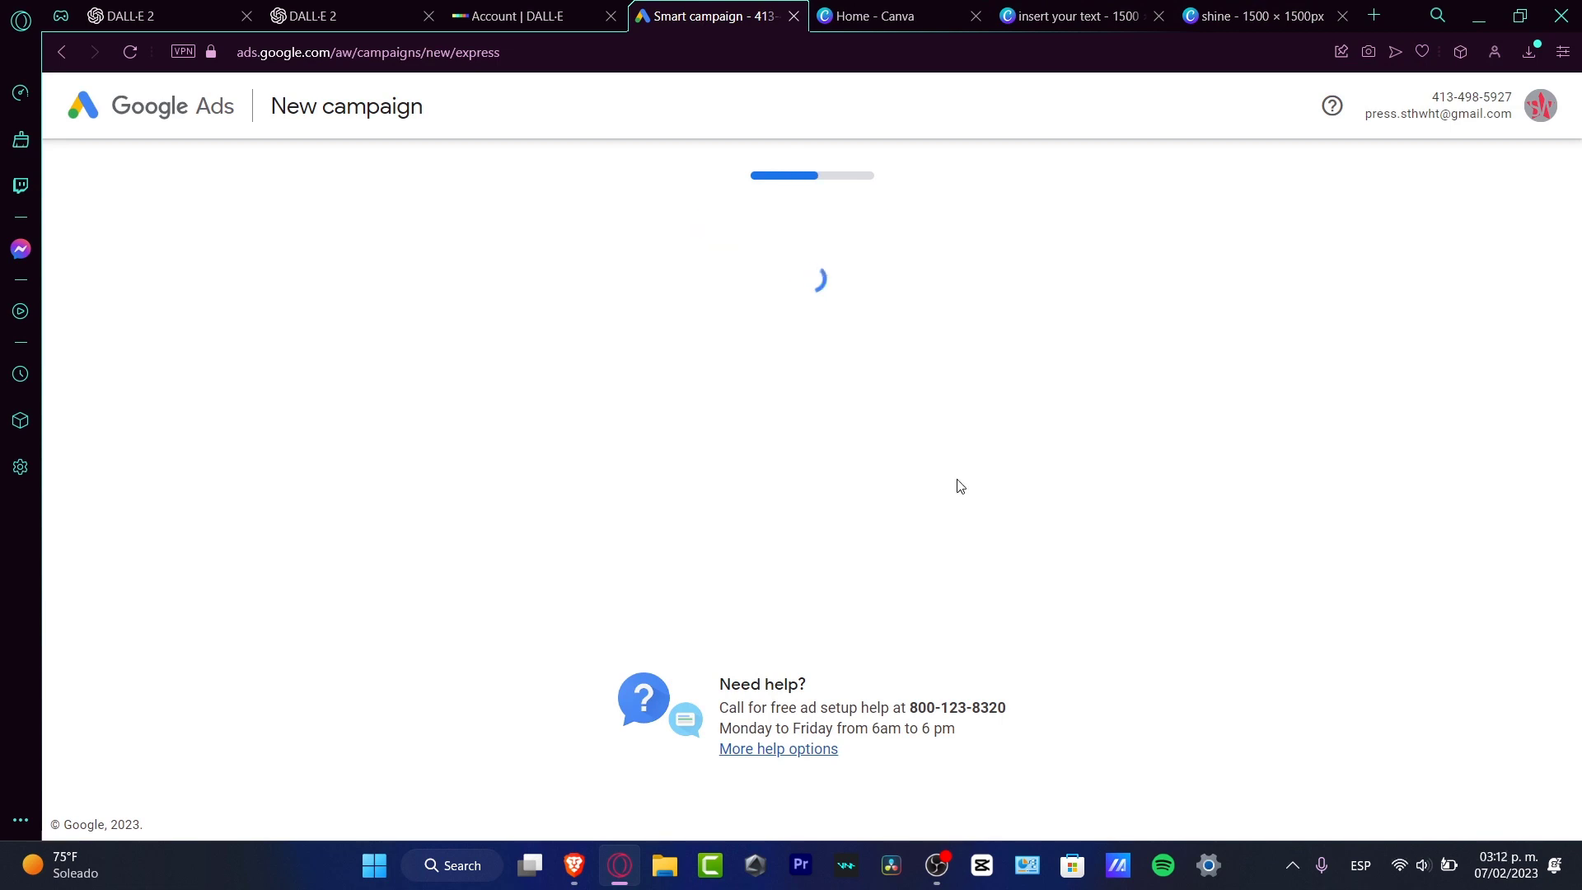
pyautogui.click(1309, 9)
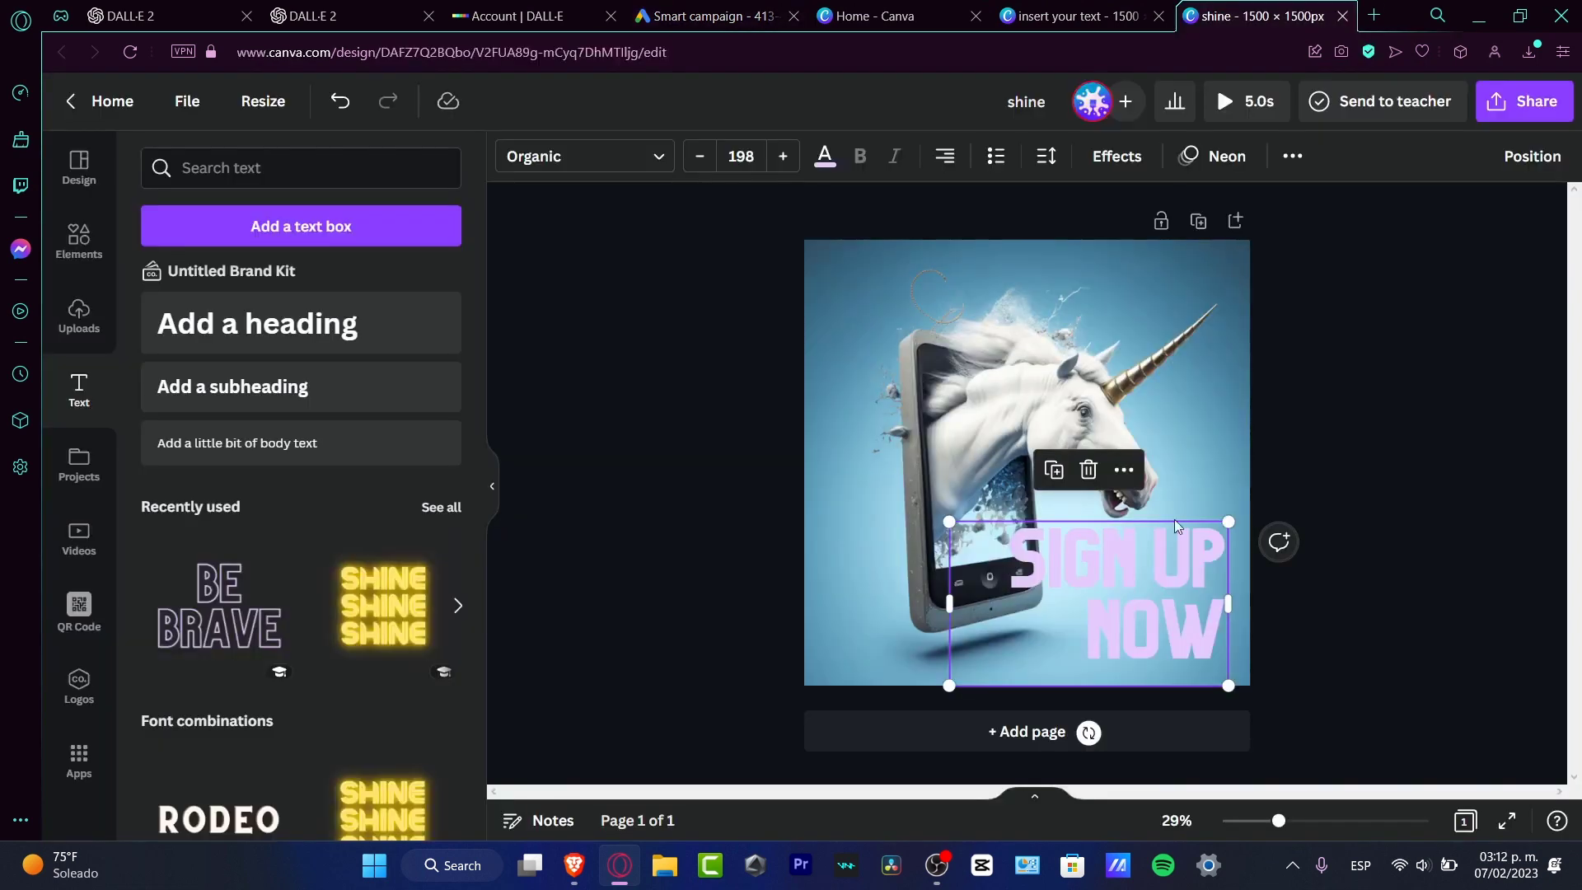
pyautogui.click(1328, 513)
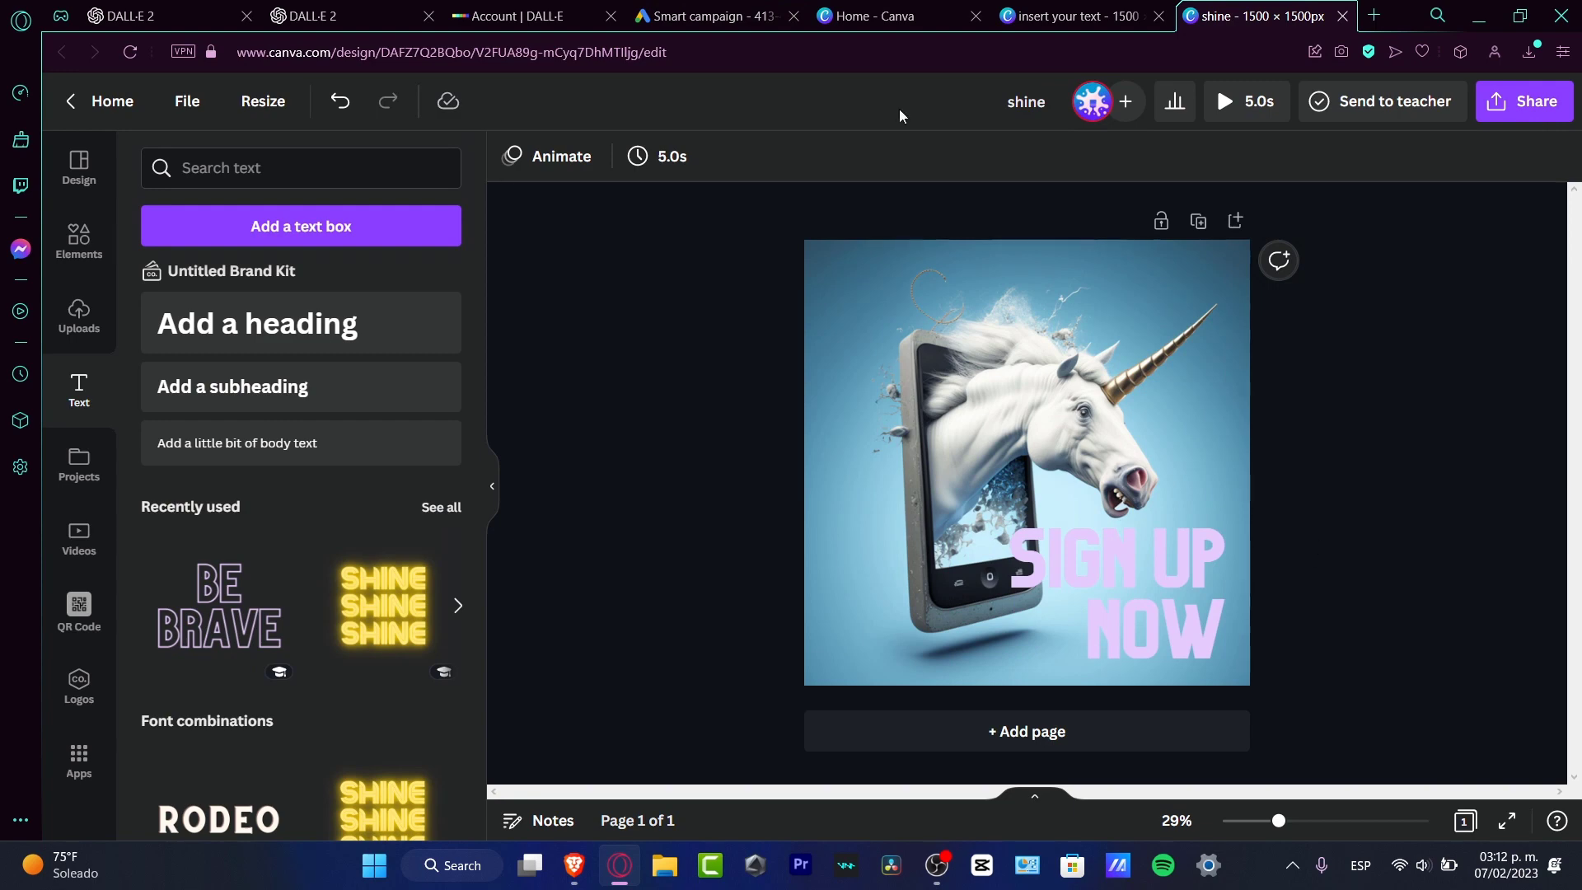
# Step: Open the History of past generations from the DALL·E account page
pyautogui.click(178, 7)
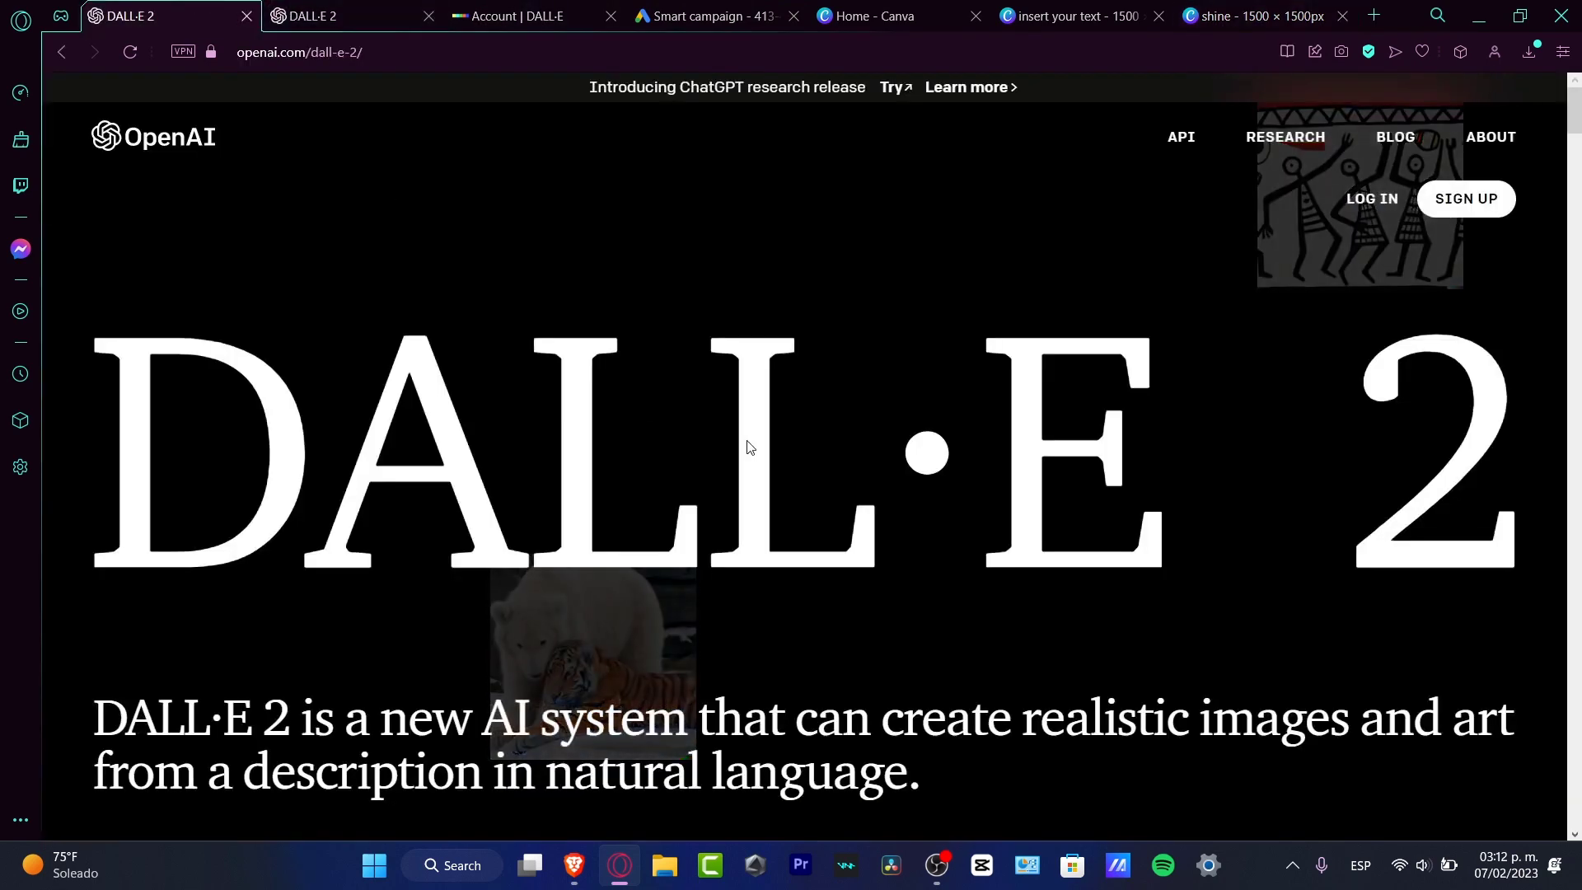
pyautogui.click(511, 15)
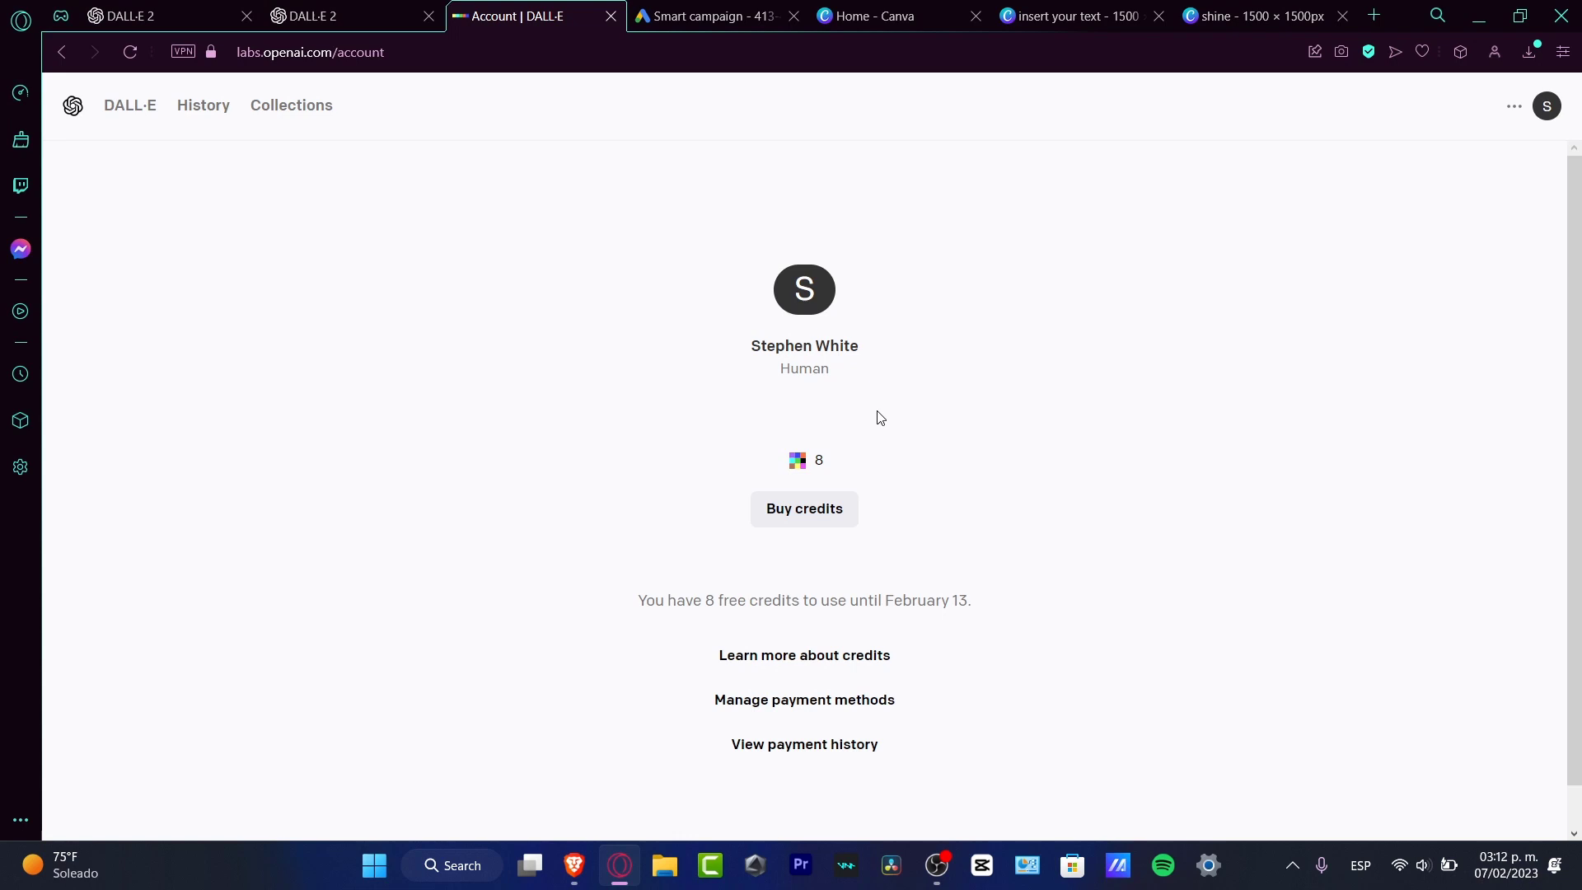
pyautogui.click(208, 109)
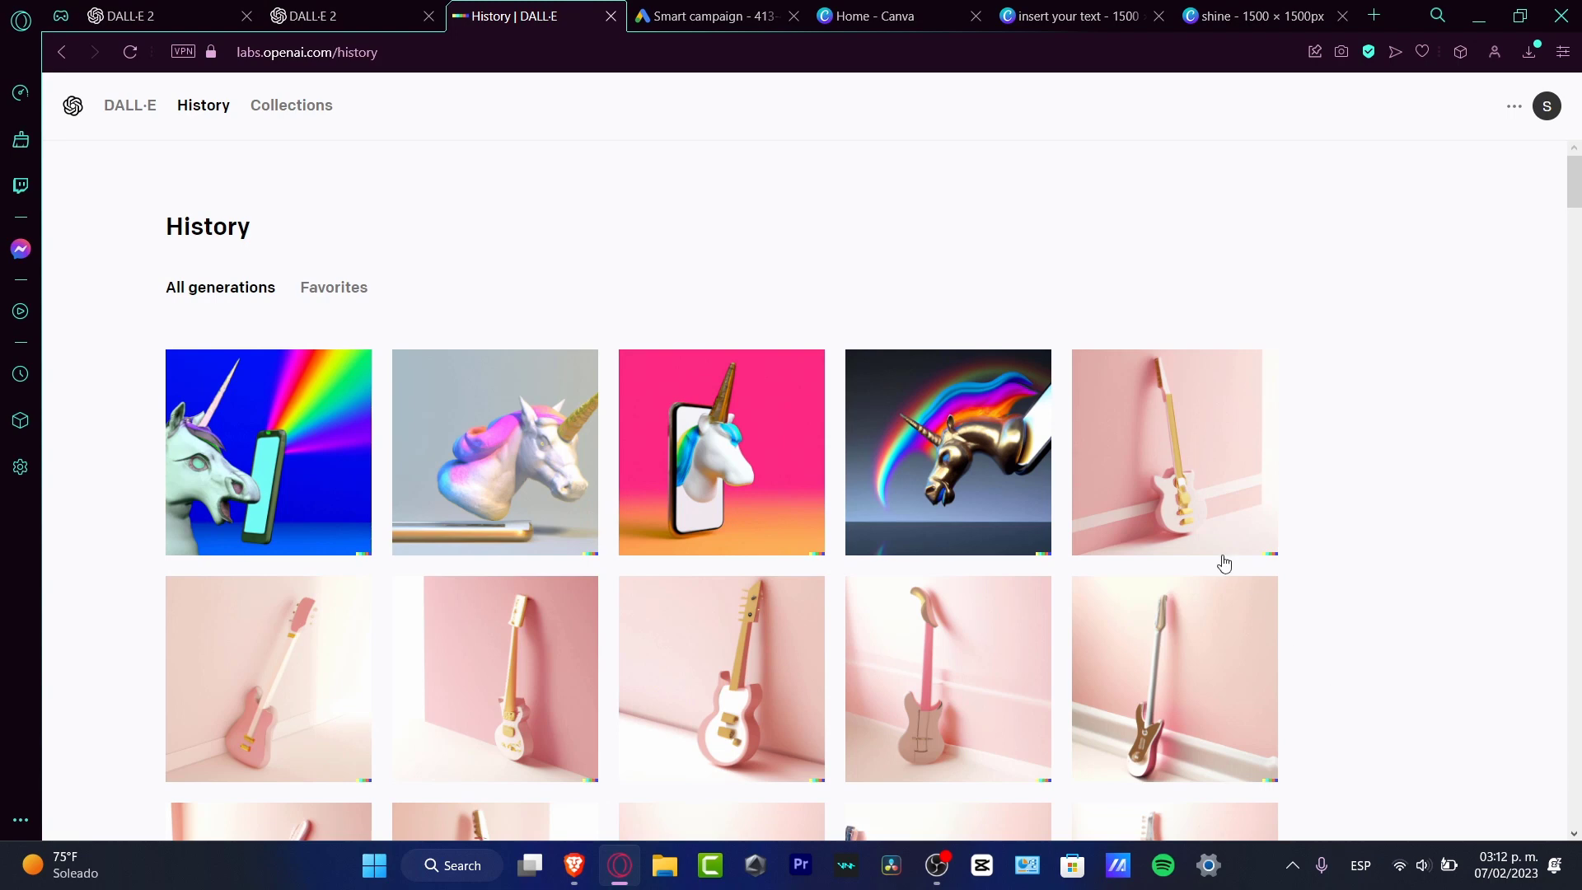
# Step: Step through four pink guitar variations, then return to the Canva shine unicorn design
pyautogui.moveTo(1214, 465)
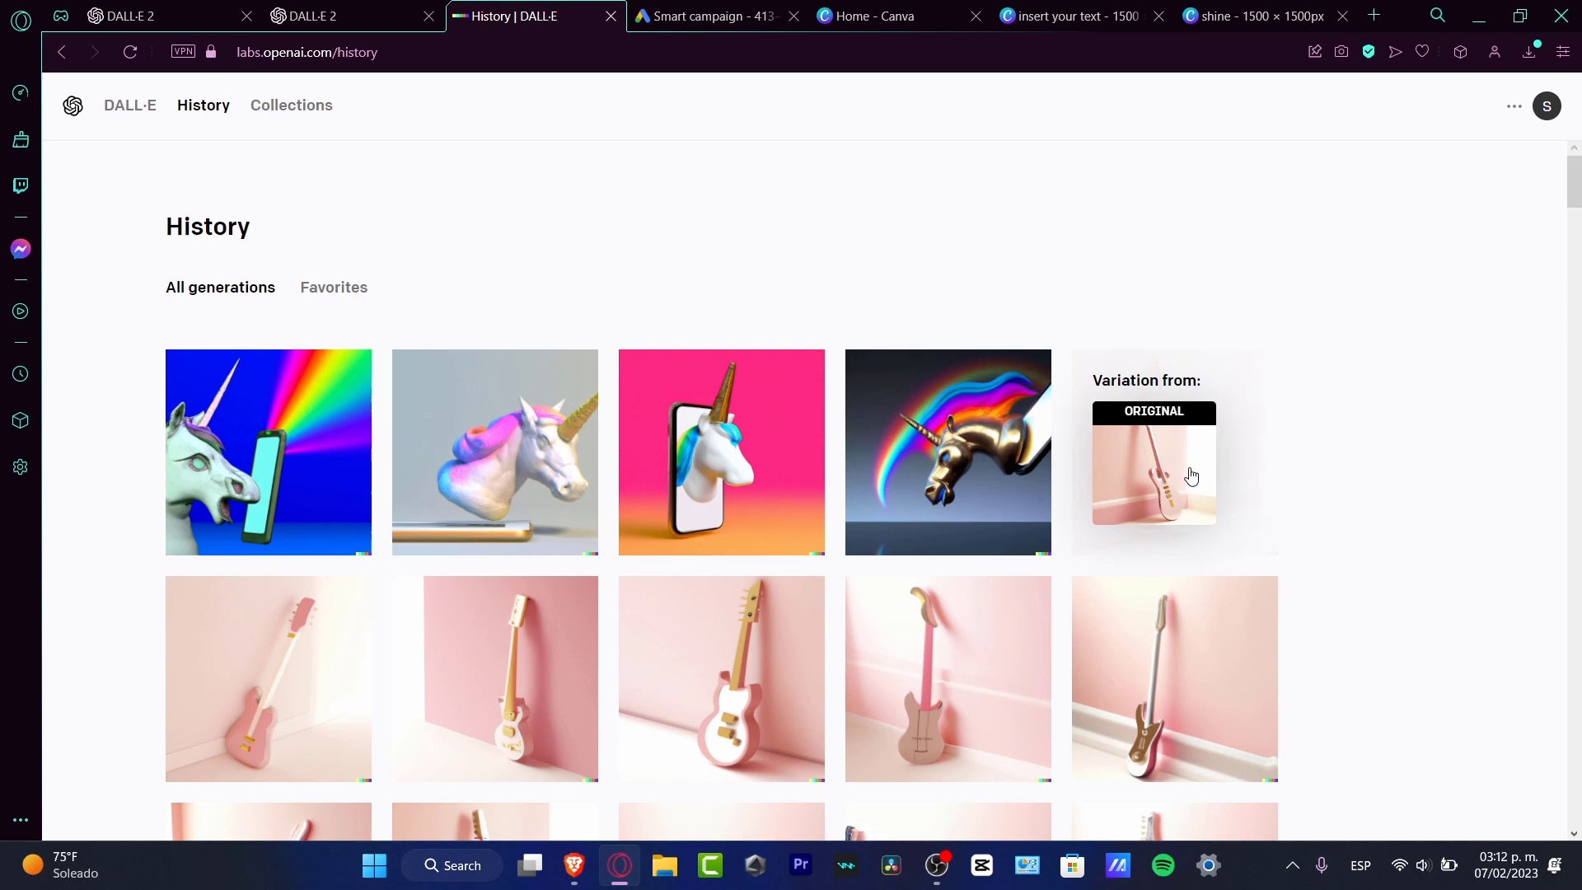
pyautogui.click(1191, 476)
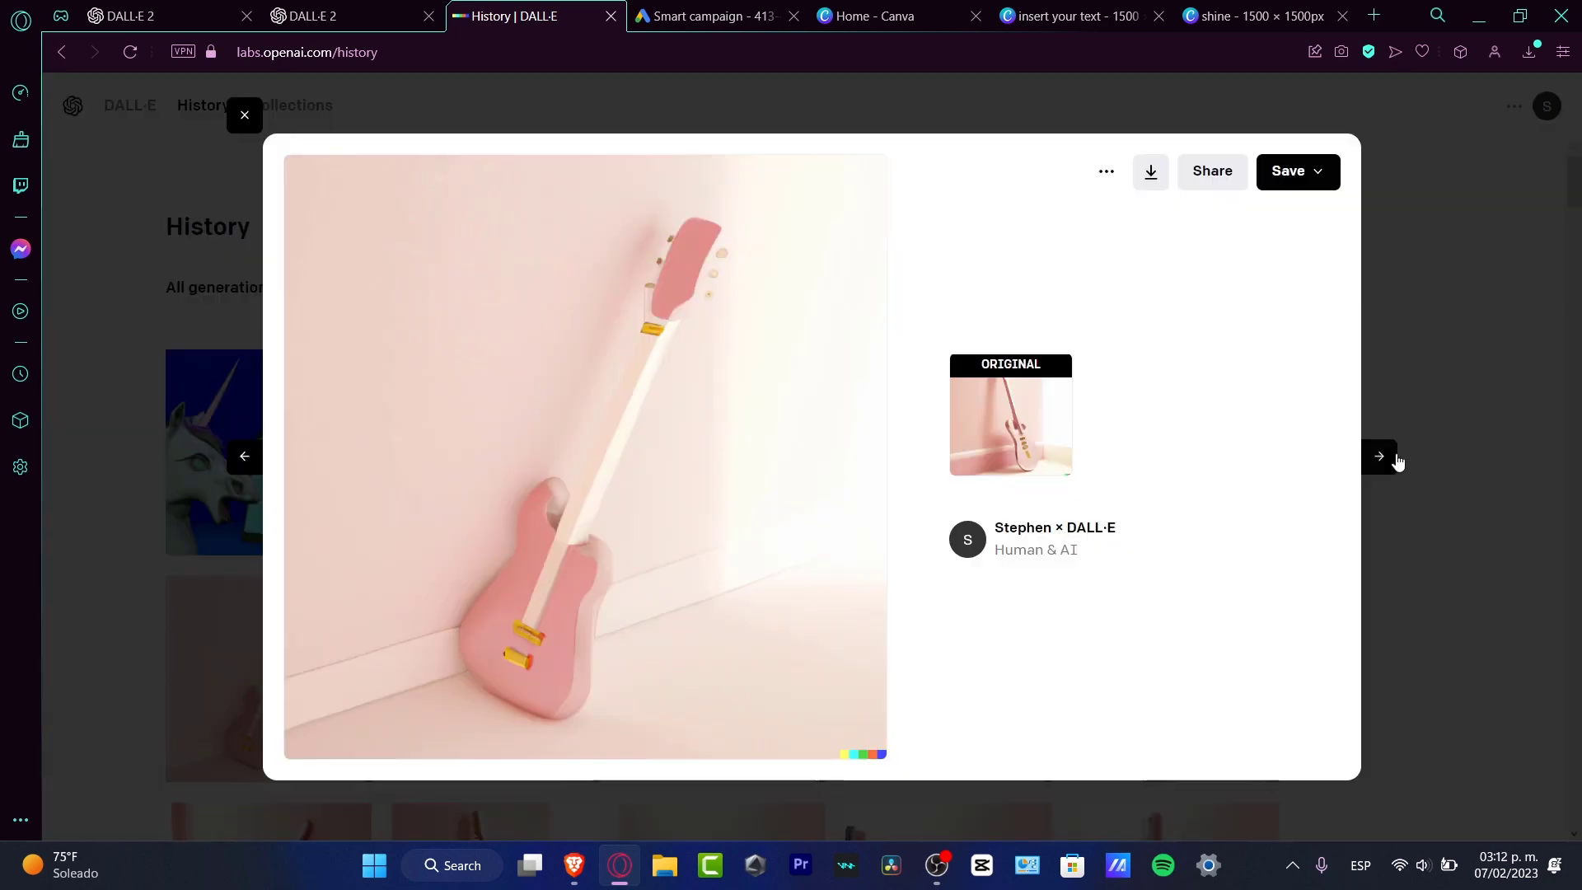
pyautogui.click(1394, 461)
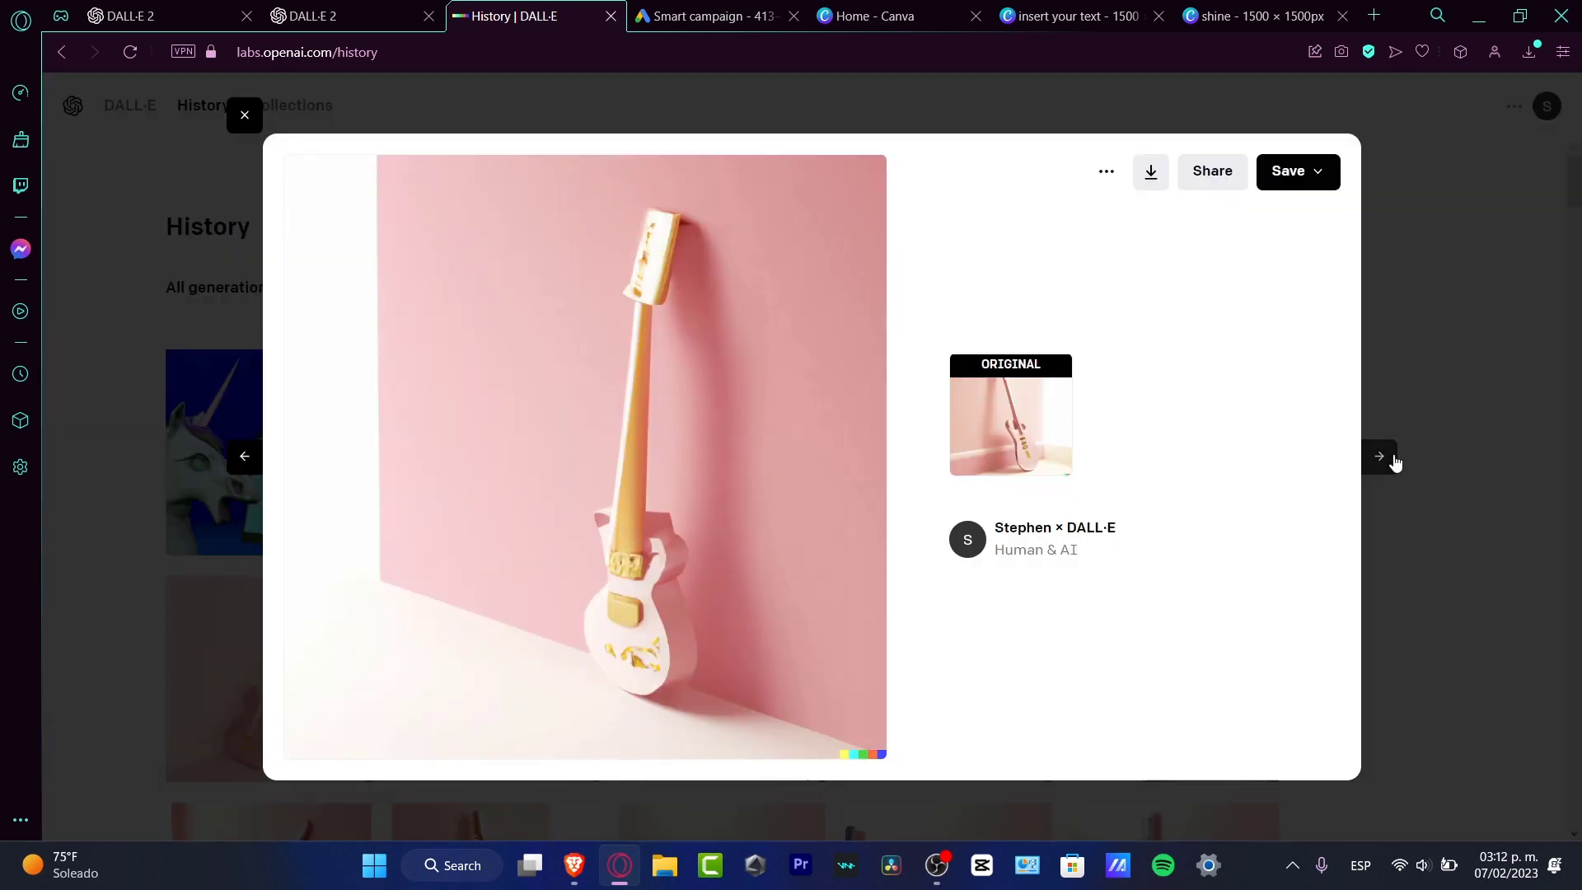
pyautogui.click(1394, 462)
pyautogui.click(1395, 462)
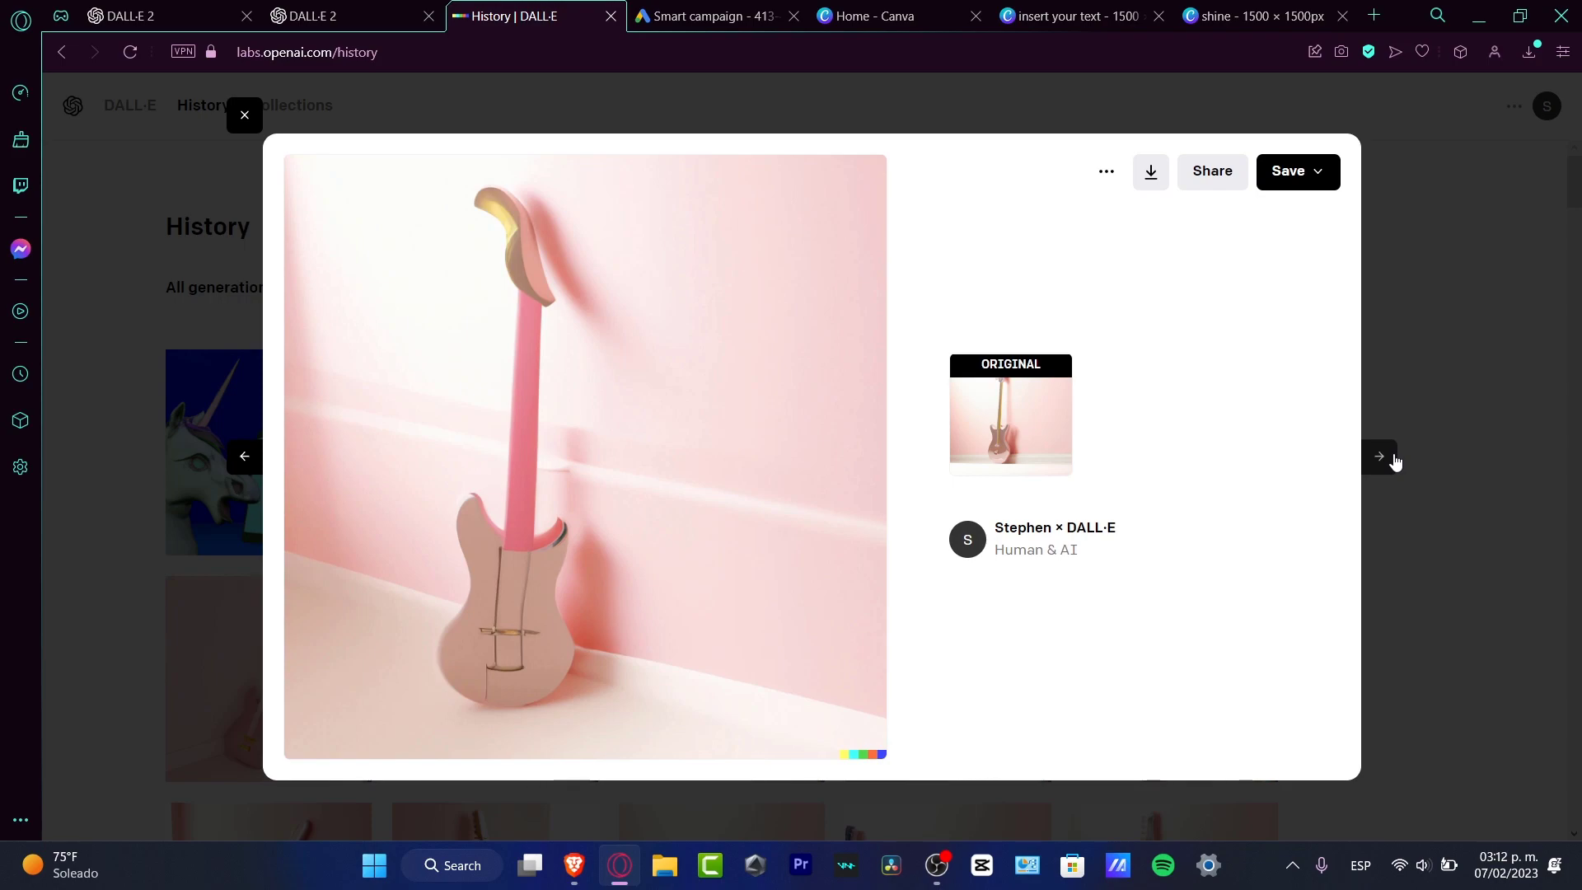
pyautogui.click(1395, 461)
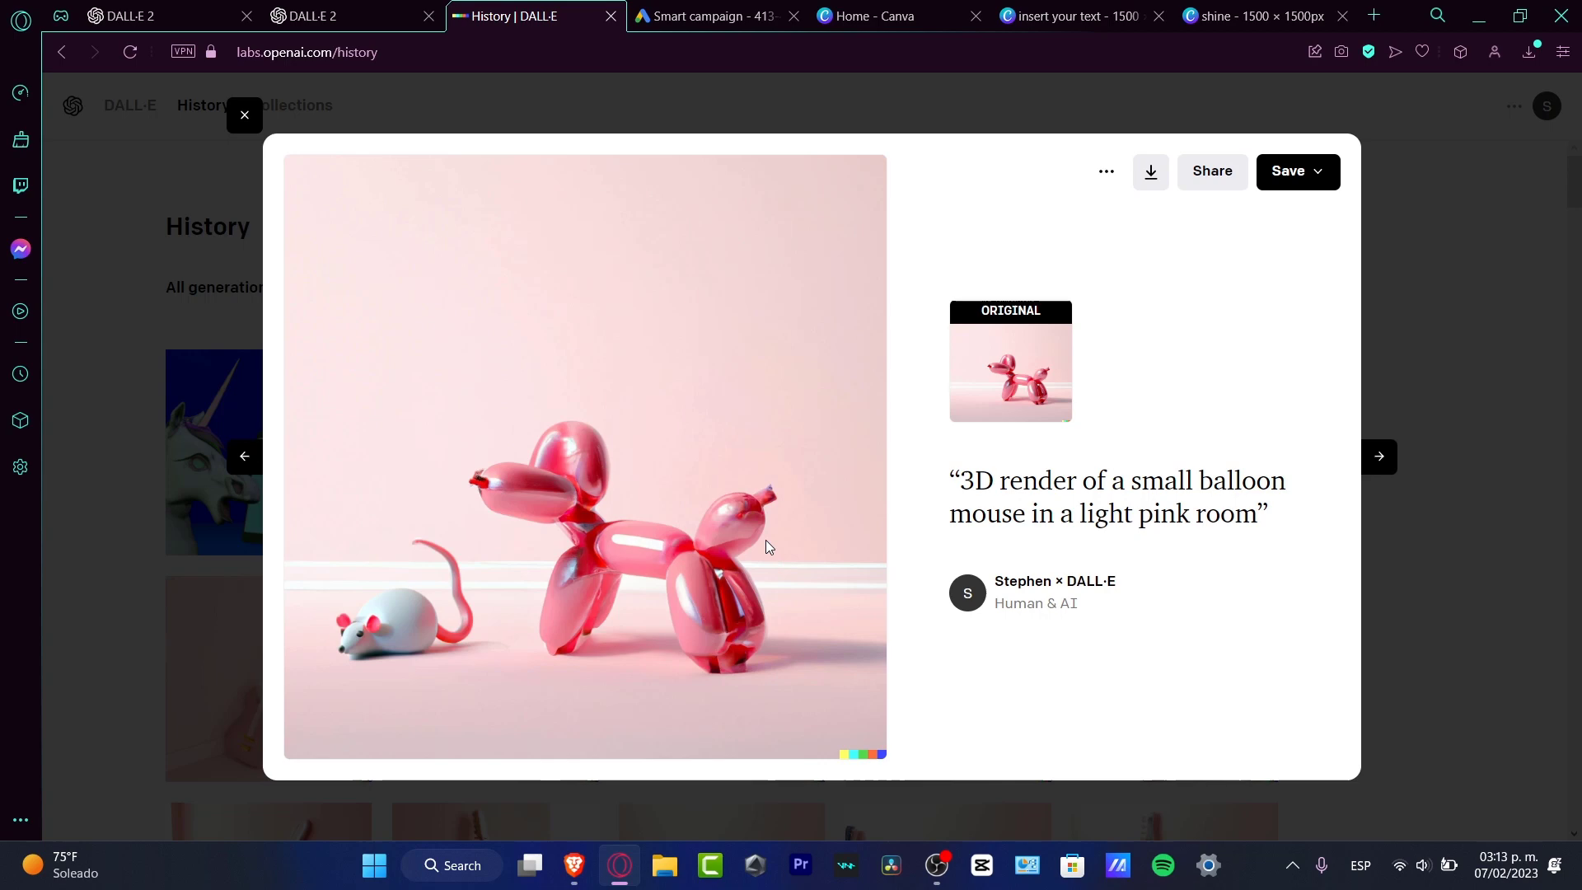
pyautogui.click(1420, 369)
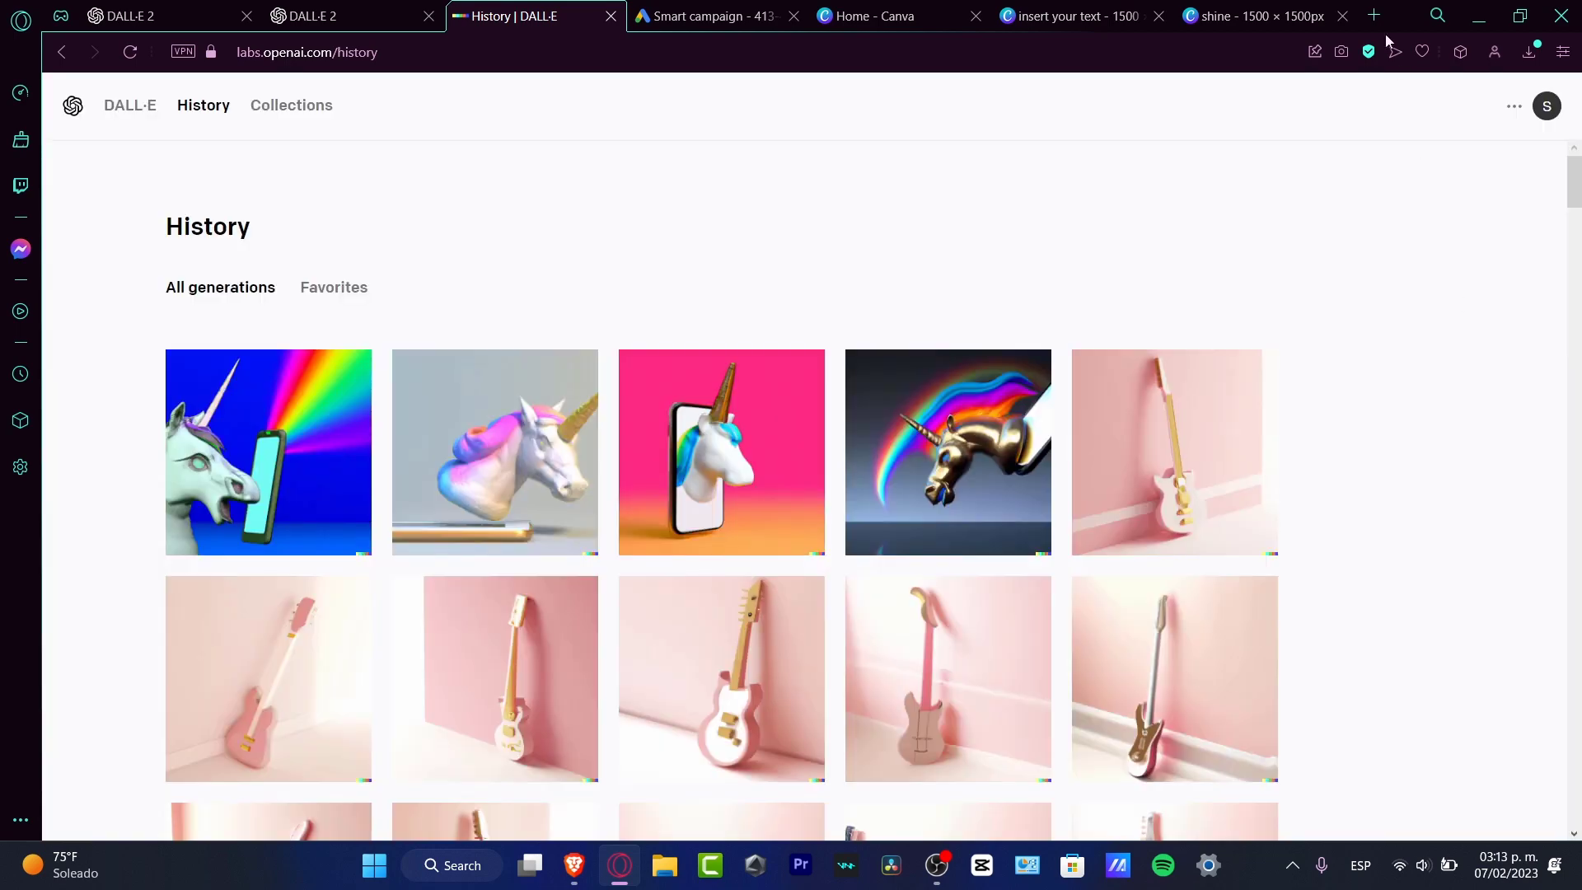
pyautogui.click(1310, 17)
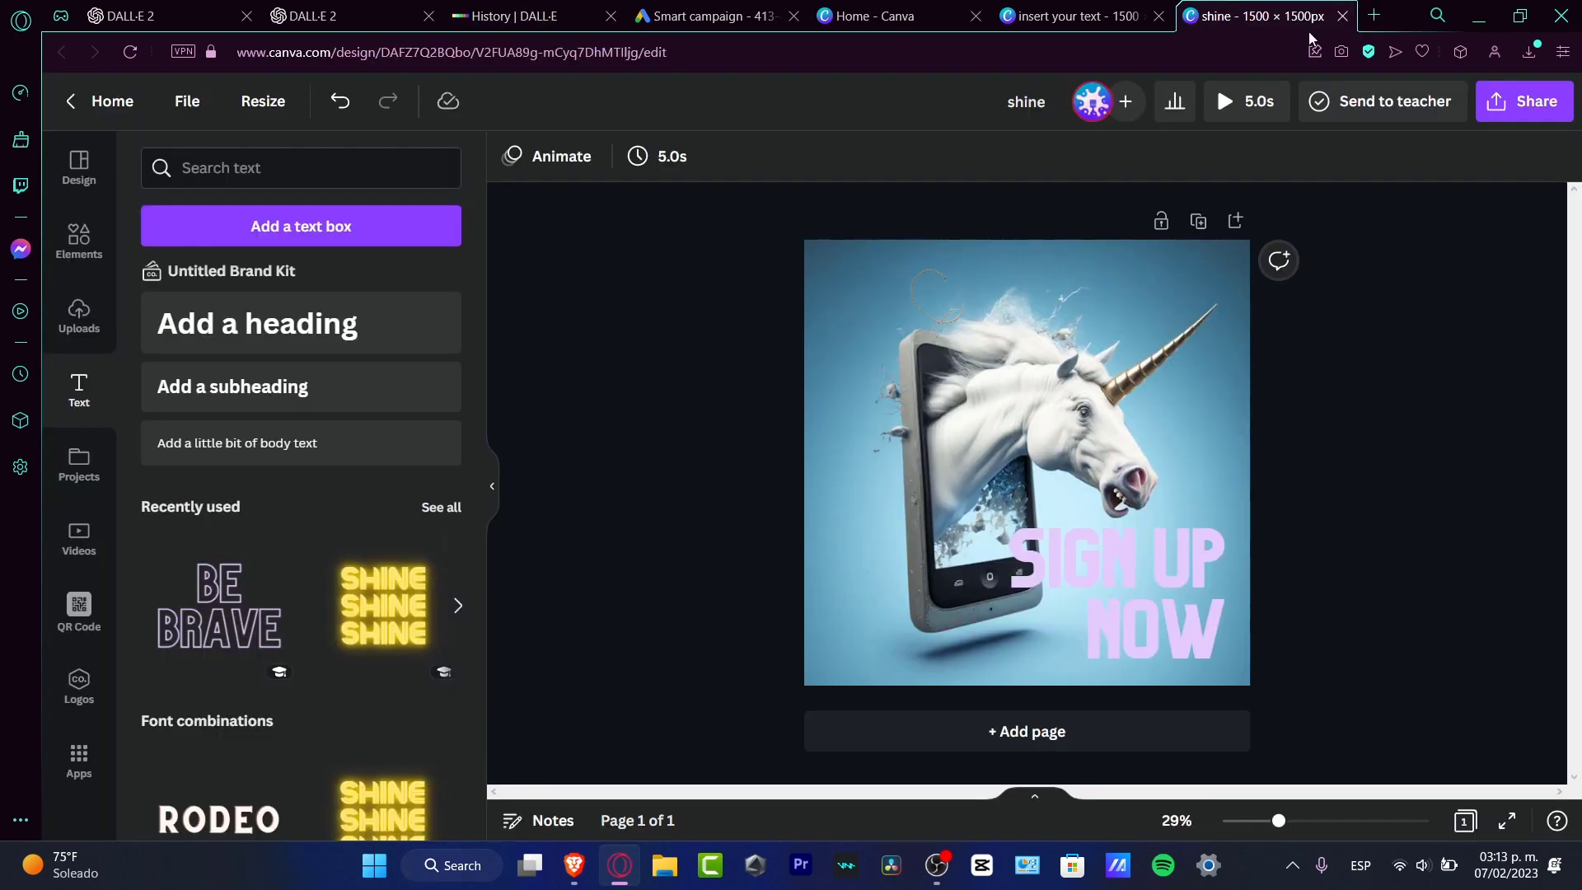
# Step: Try Splice, then give the SIGN UP NOW text the Hollow effect
pyautogui.click(1164, 584)
pyautogui.click(1123, 169)
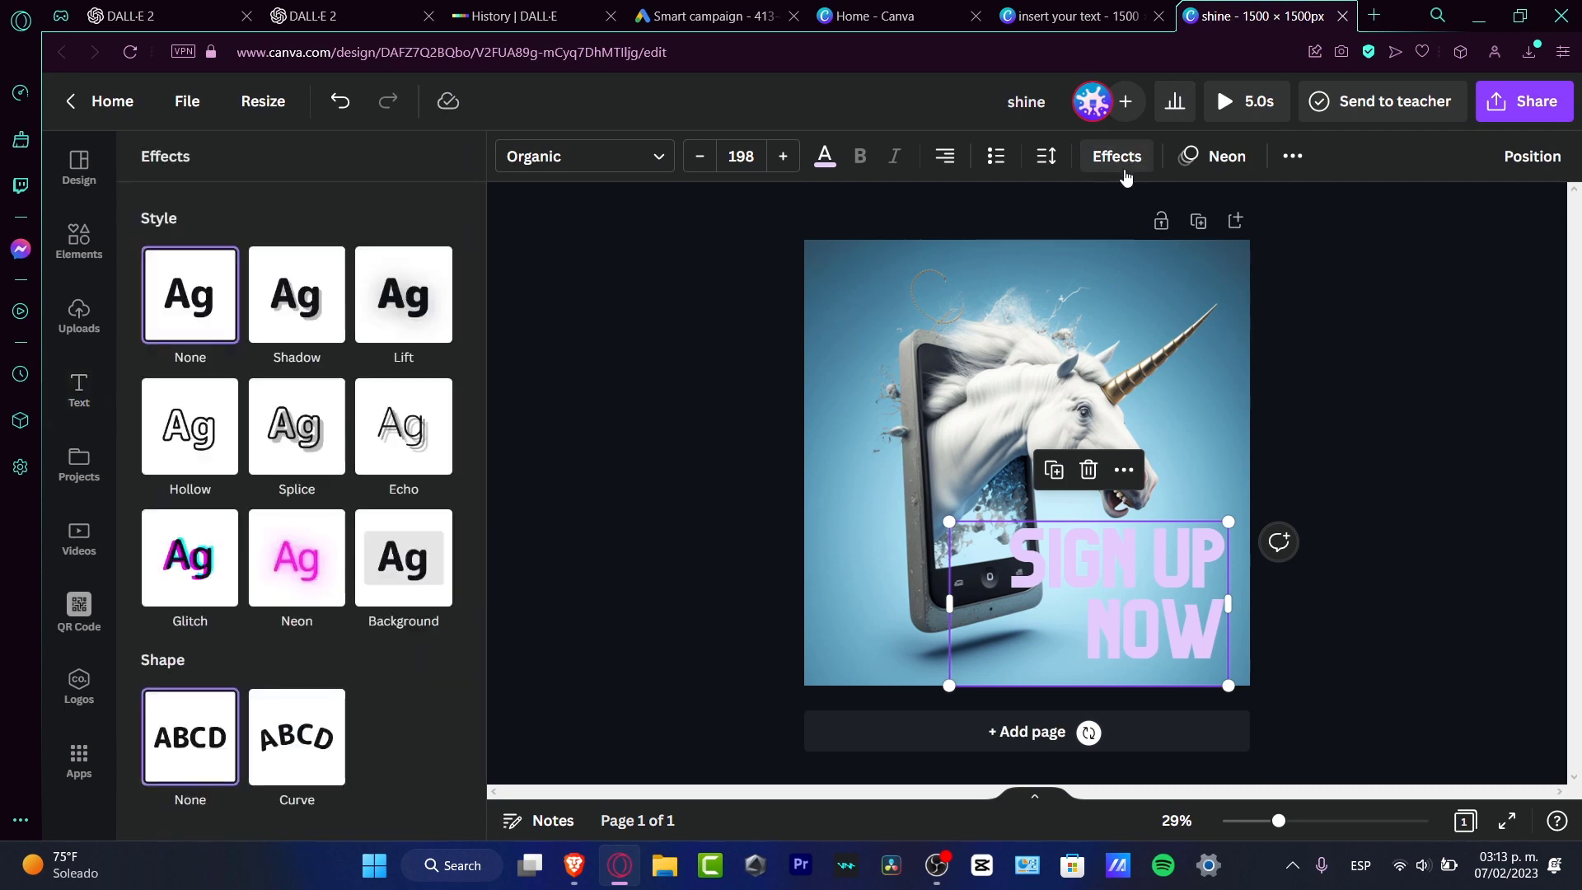
pyautogui.click(301, 441)
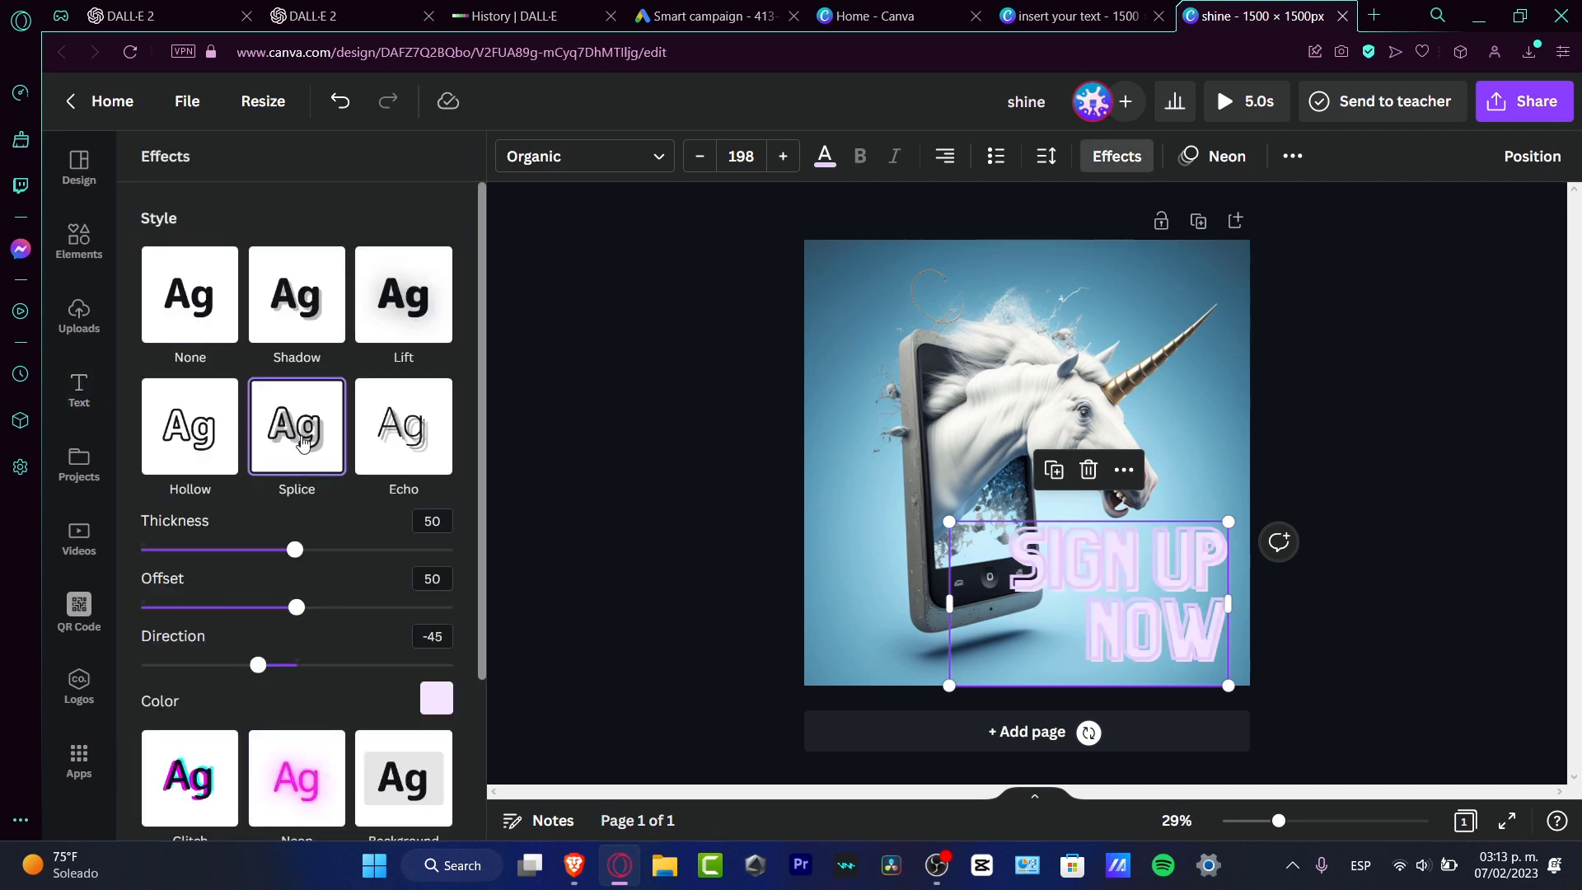
pyautogui.click(228, 441)
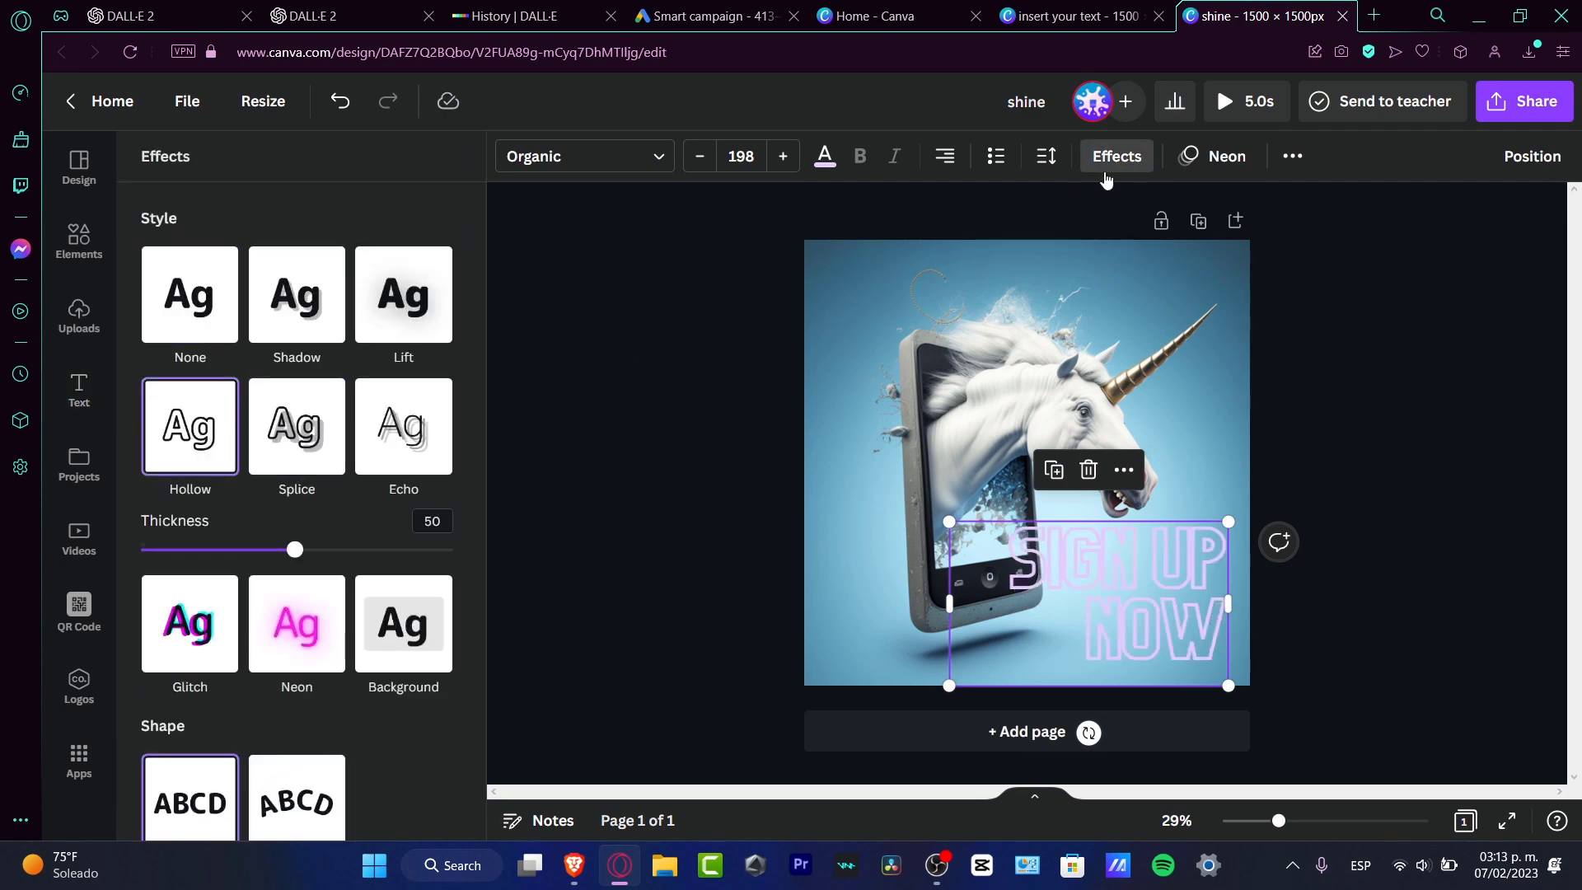
# Step: Set the Neon animation to play on Both enter and exit with higher Intensity
pyautogui.click(1202, 156)
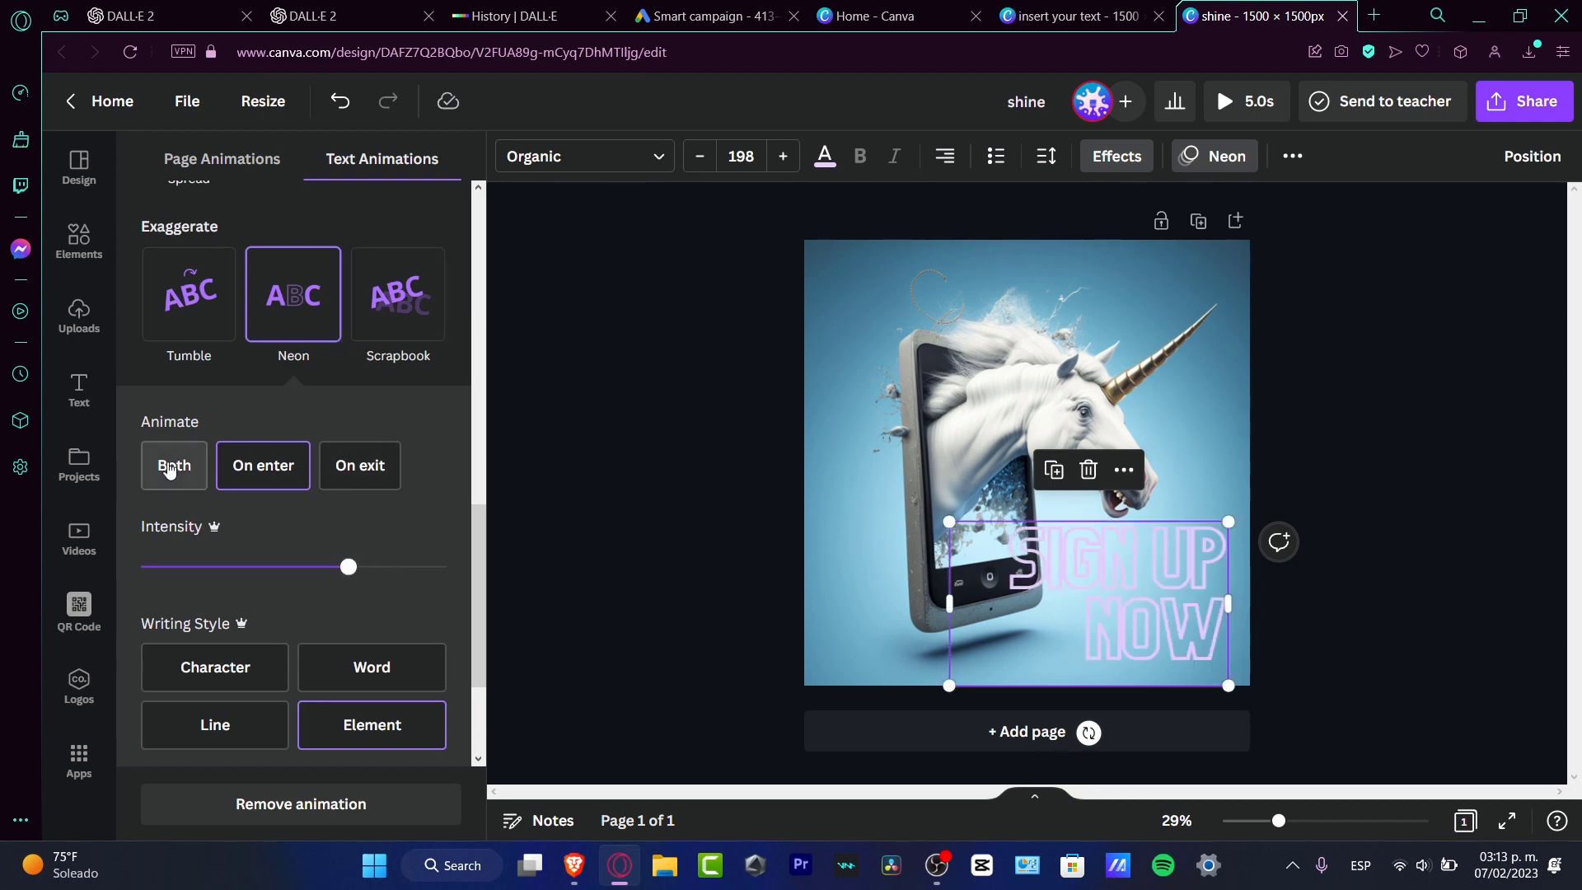
pyautogui.click(169, 465)
pyautogui.moveTo(343, 574); pyautogui.dragTo(366, 568)
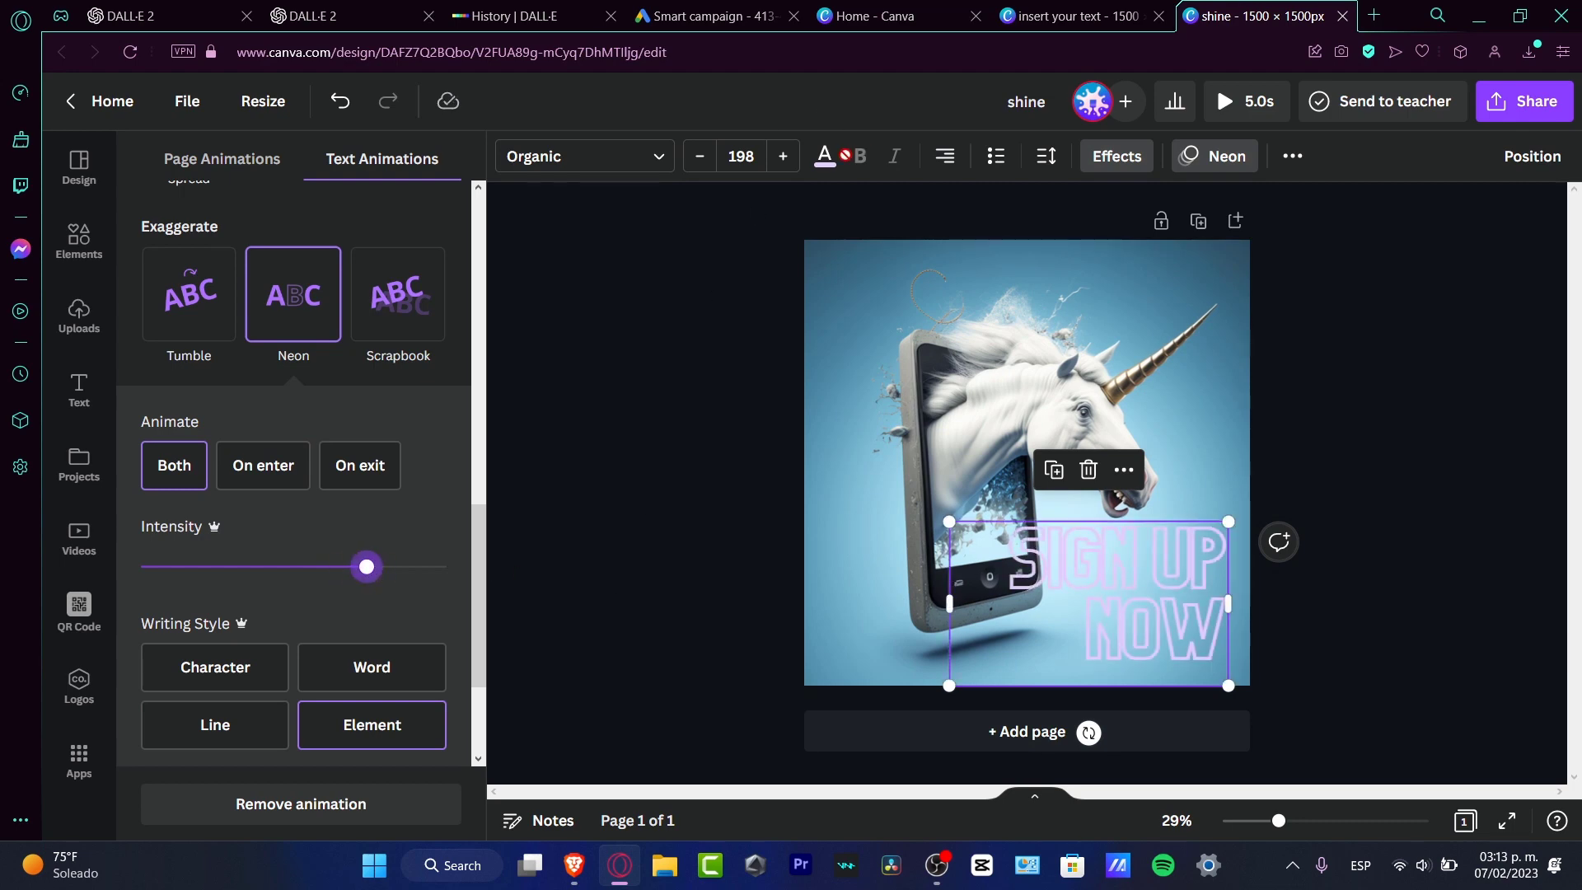
# Step: Change the SIGN UP NOW text colour to yellow
pyautogui.click(823, 156)
pyautogui.click(273, 258)
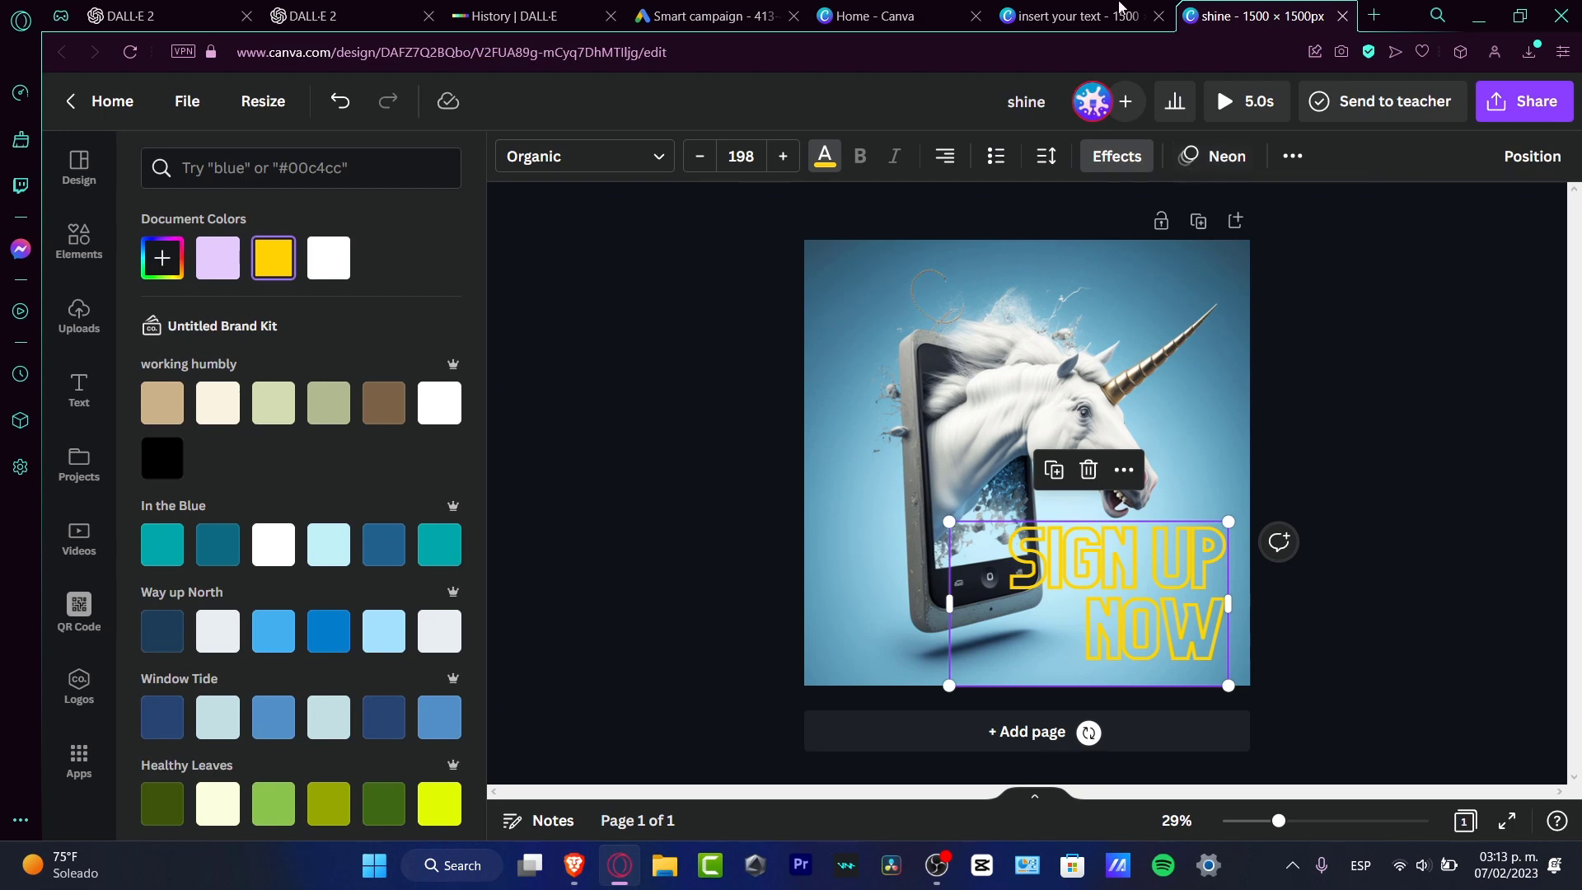
pyautogui.click(1071, 16)
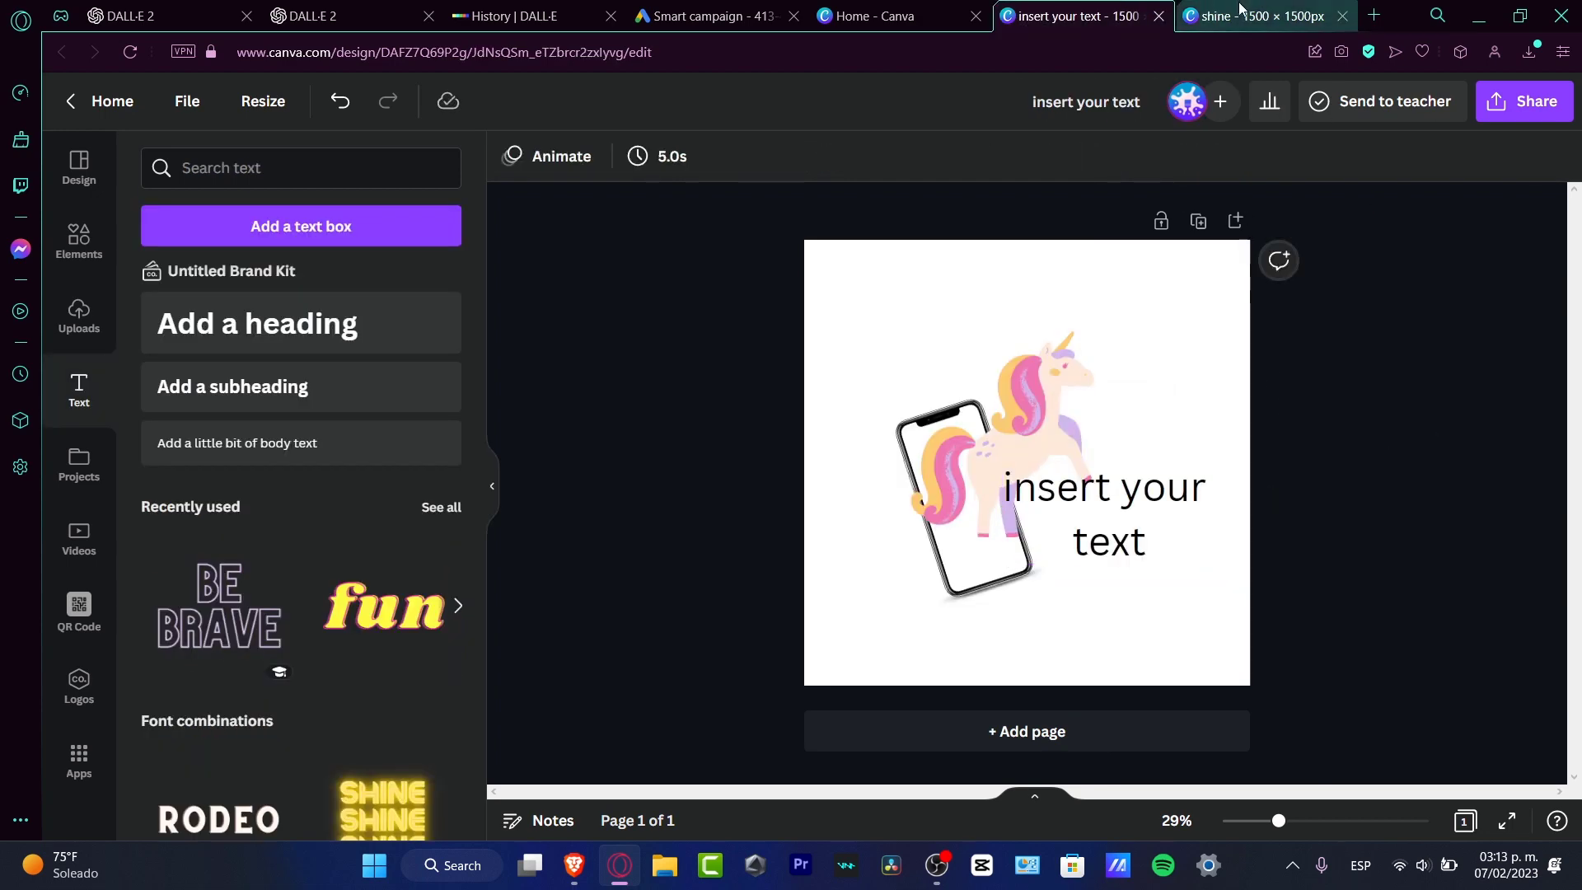
pyautogui.click(1260, 16)
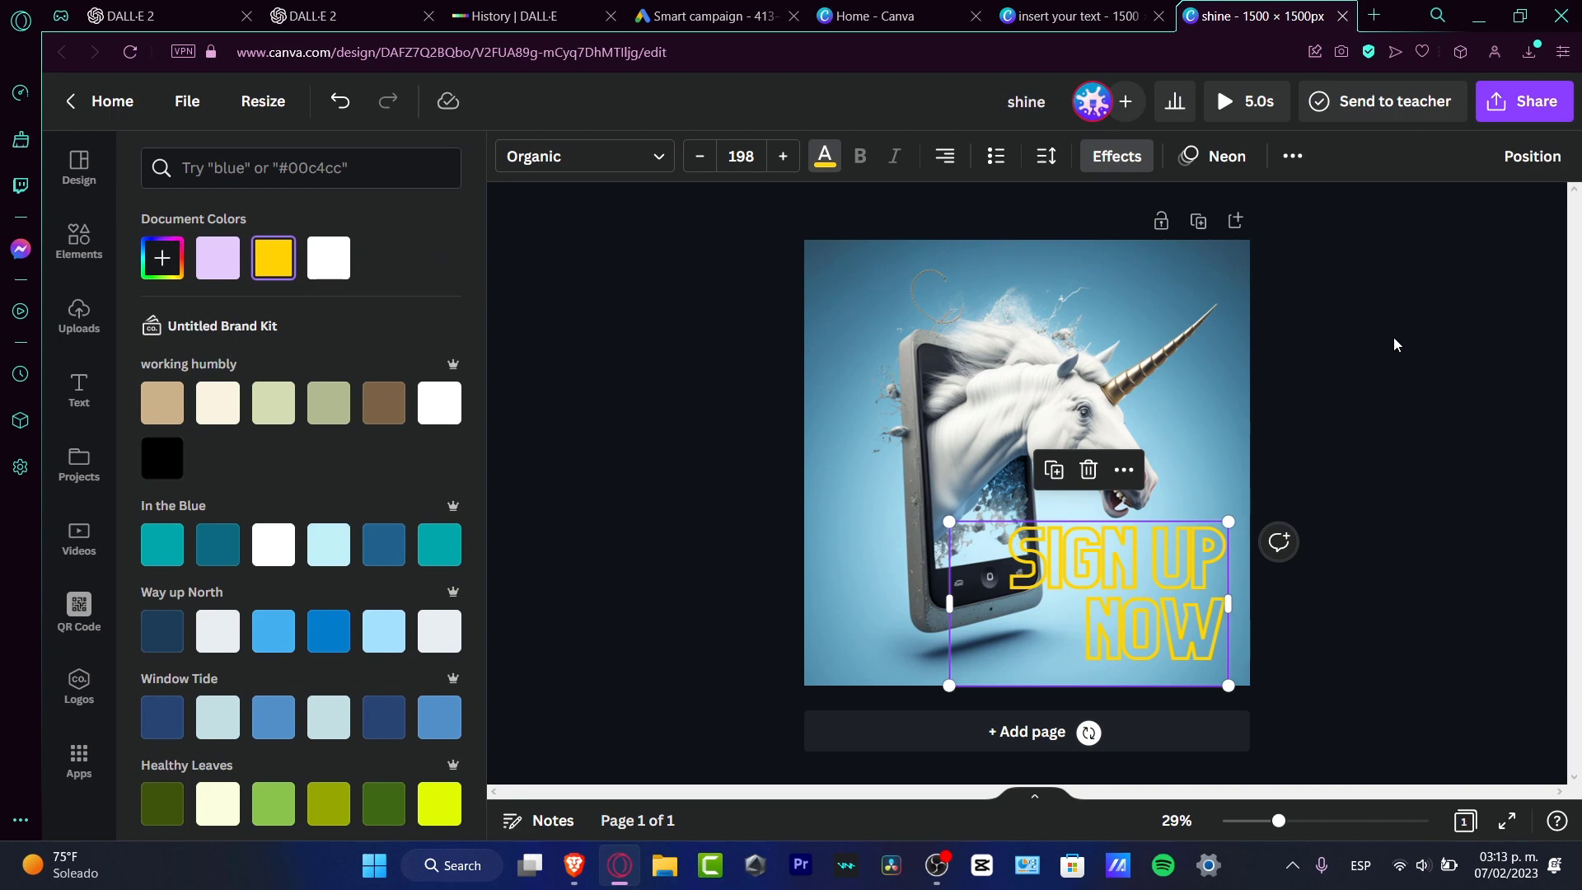
# Step: Check the DALL·E History and account page (8 free credits), ending on the DALL·E 2 overview
pyautogui.click(329, 16)
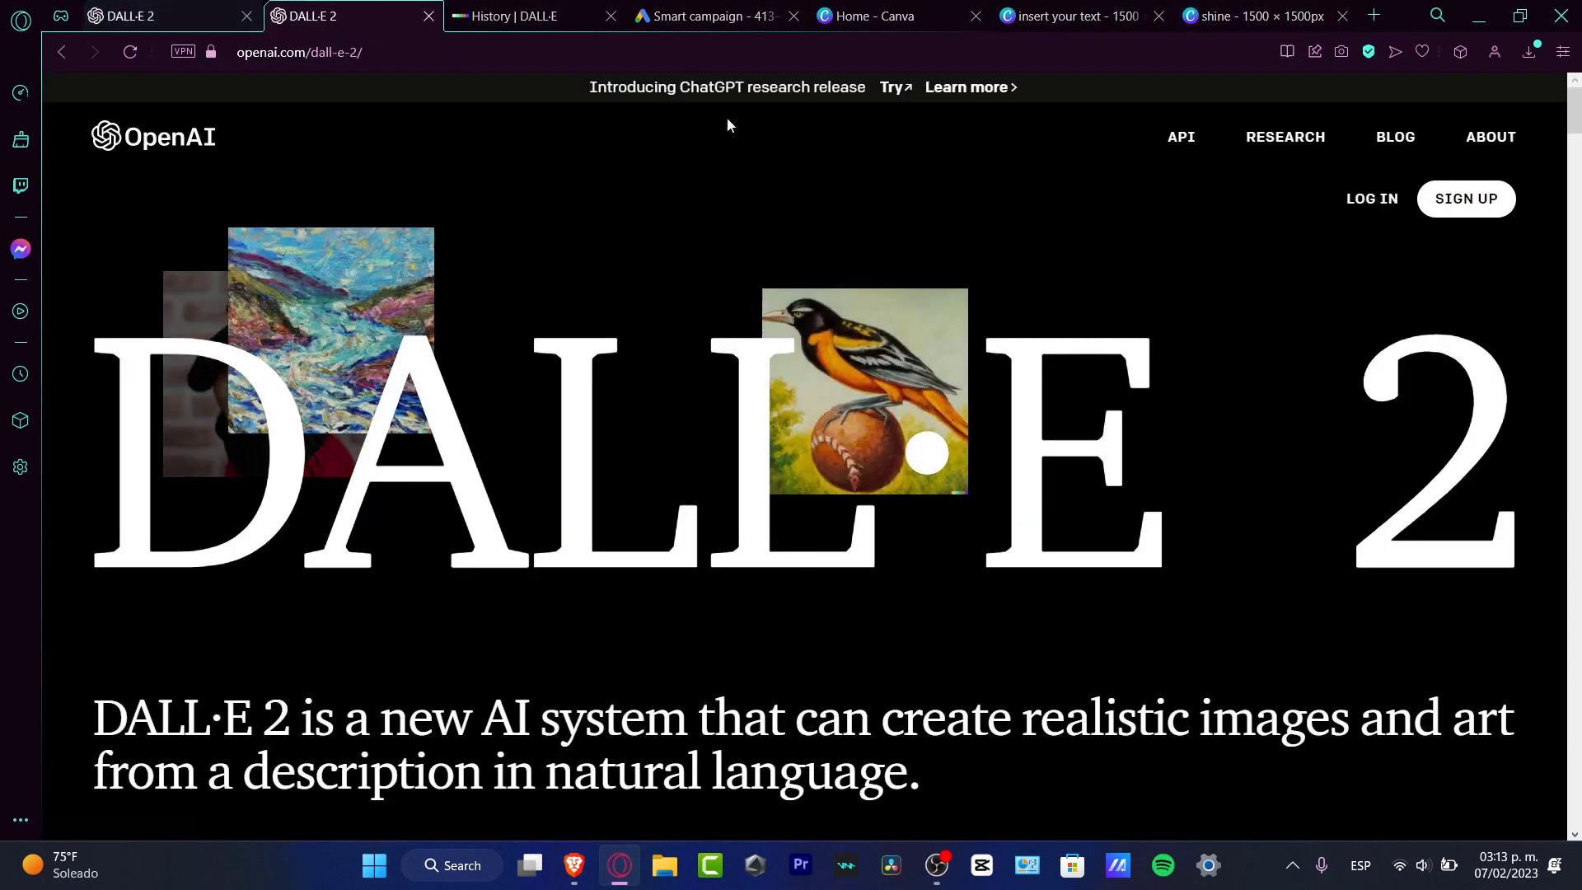
pyautogui.click(498, 12)
pyautogui.click(1546, 105)
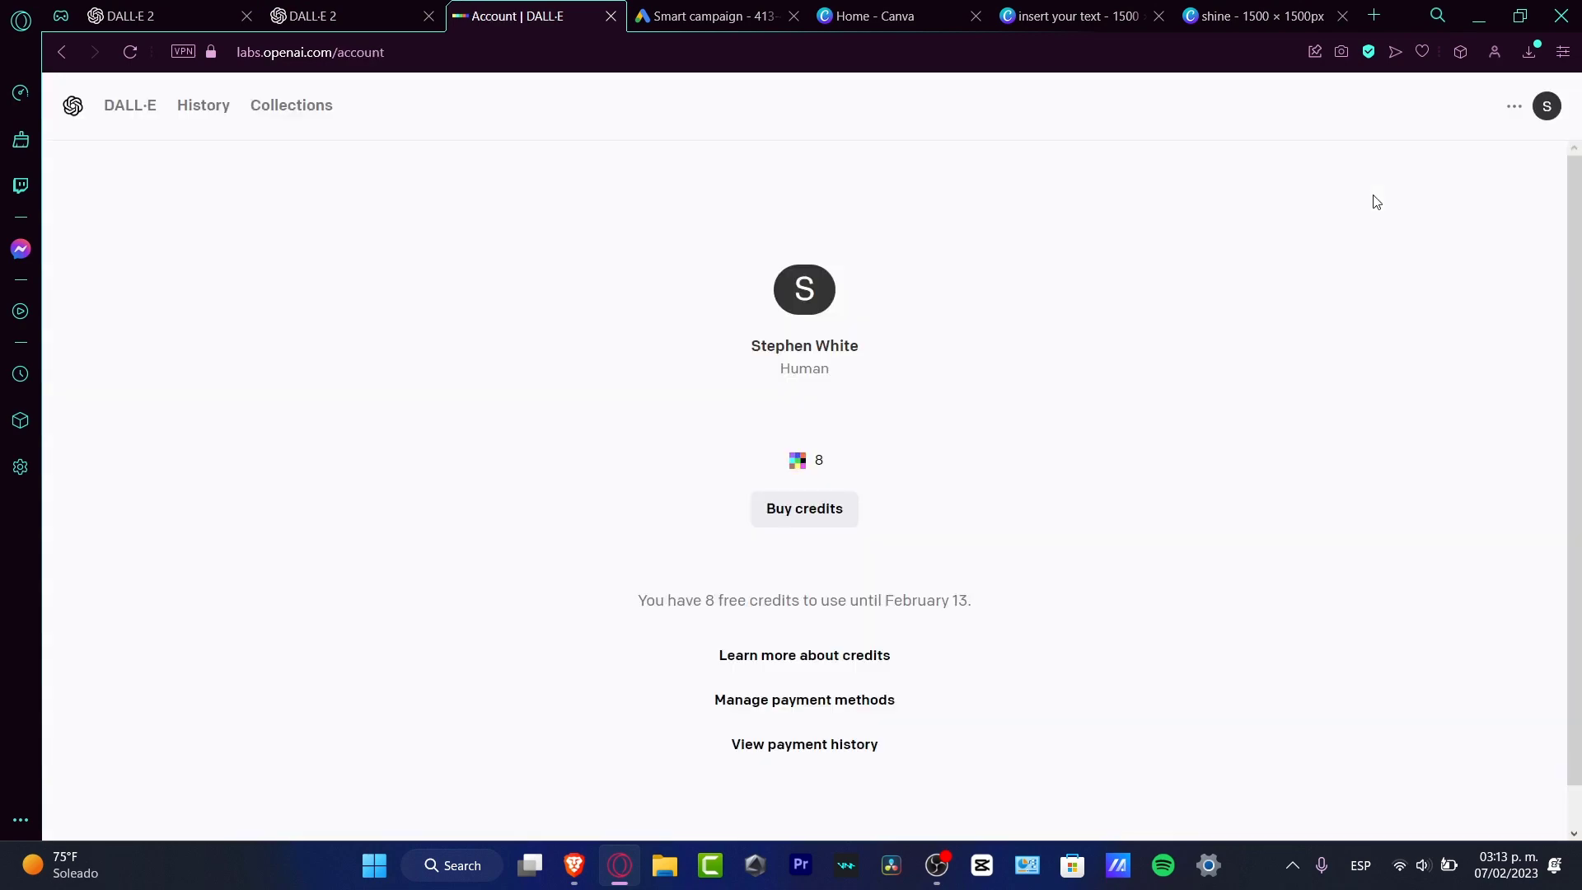
pyautogui.click(389, 10)
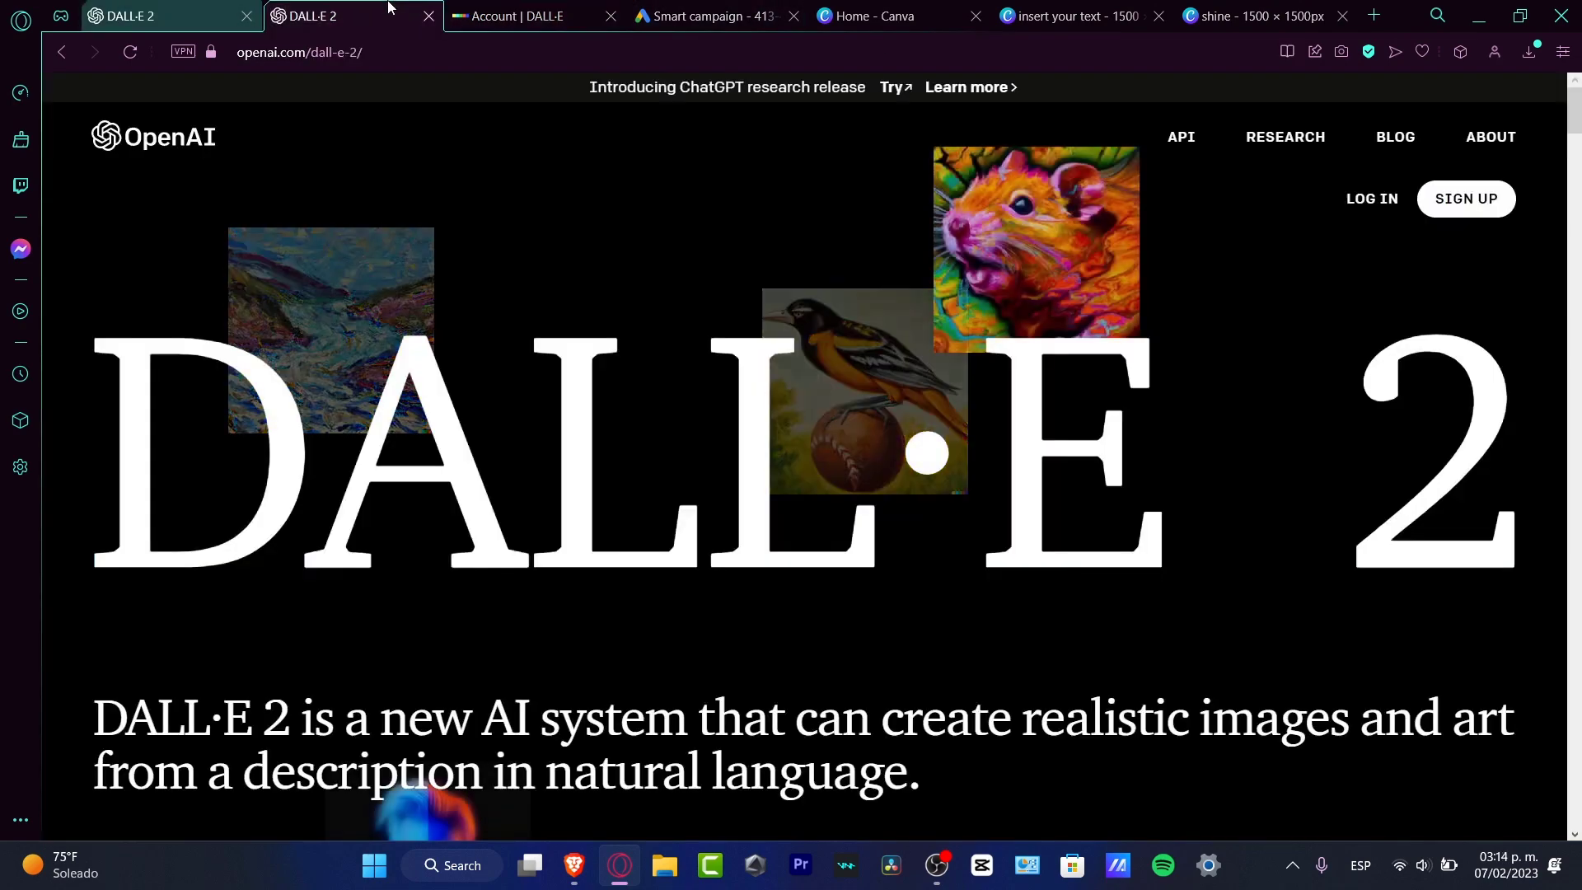